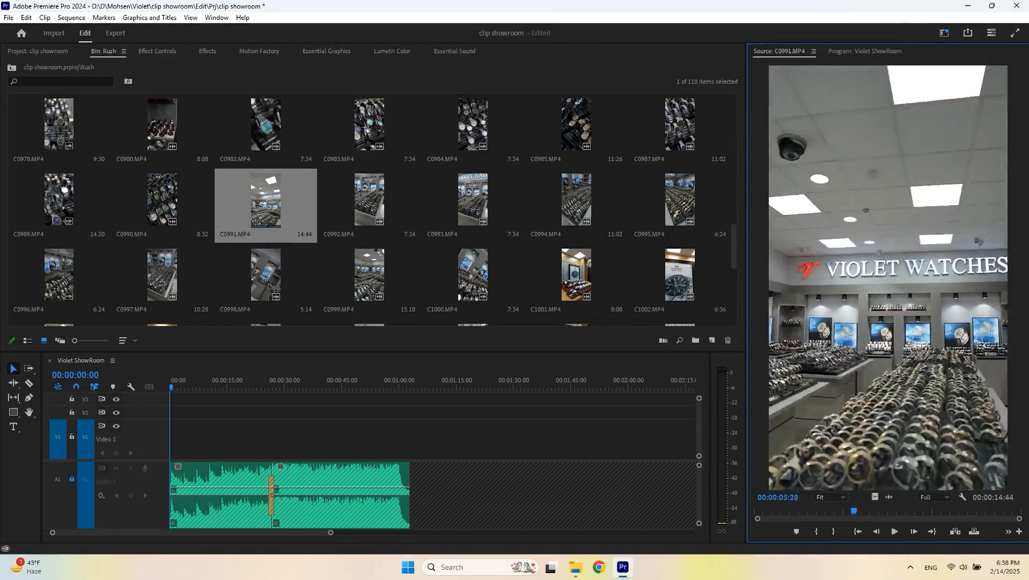
- Preview candidate showroom clips in the Source Monitor, settling on C0935.MP4
scroll(373, 209, up, 12)
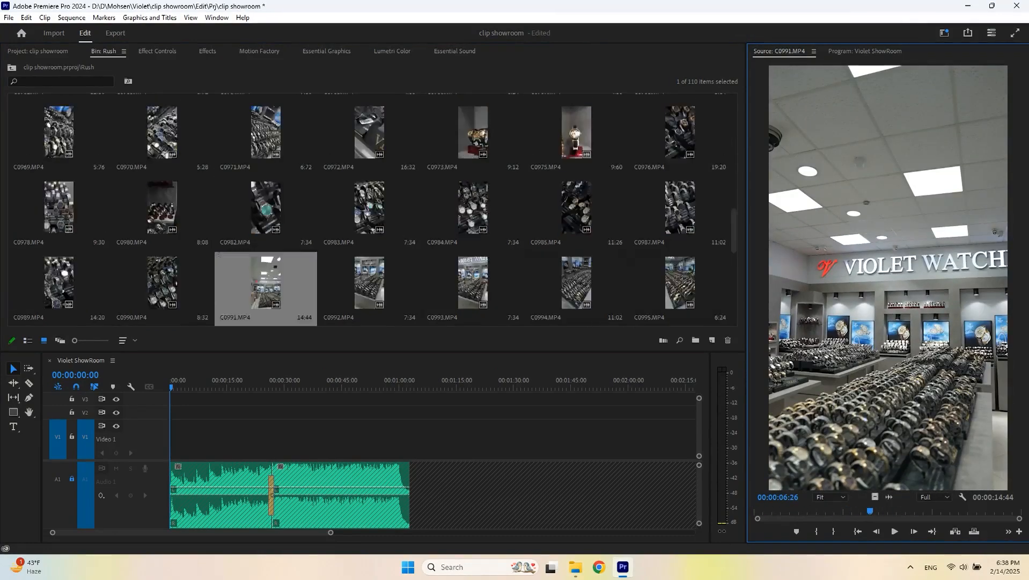
double_click(162, 209)
key(space)
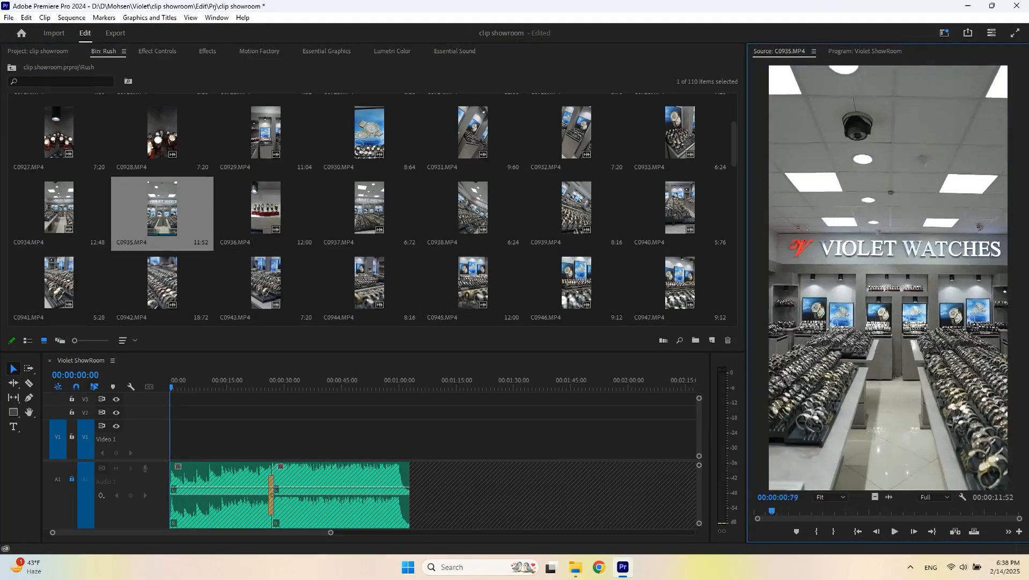
double_click(59, 208)
key(space)
click(809, 512)
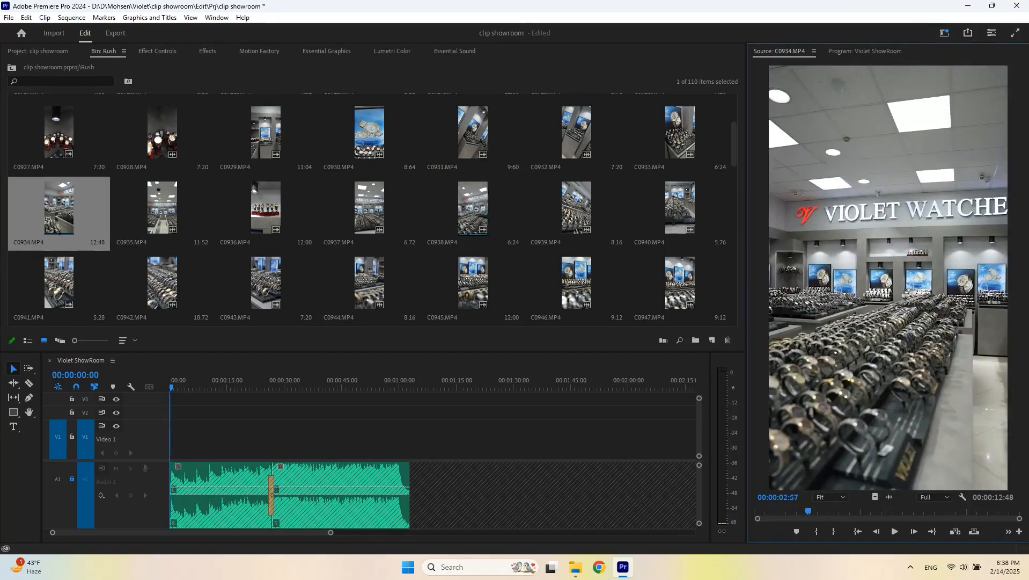
double_click(162, 208)
key(space)
- Mark in and out points on C0935.MP4 and place the marked portion at the start of Video 1
key(space)
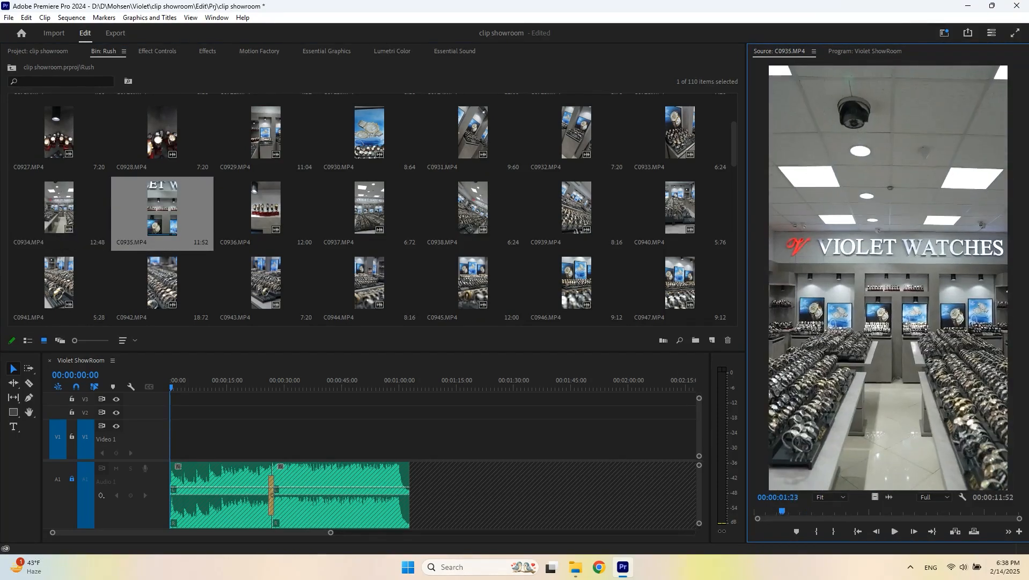
key(i)
key(space)
key(space)
key(o)
drag(876, 497, 179, 442)
key(=)
key(=)
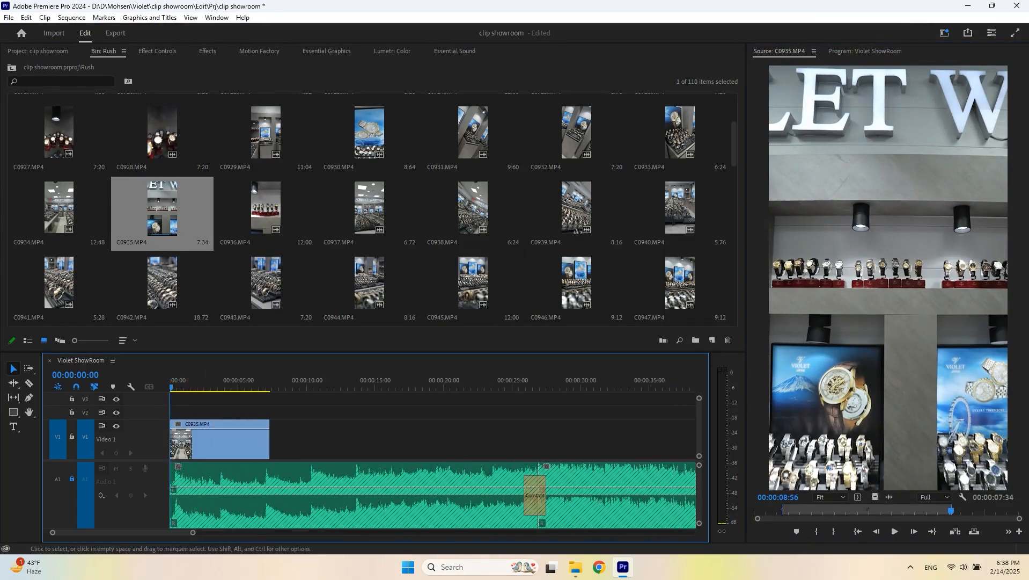
- Enlarge the timeline panel and zoom in on the C0935 clip in the sequence
click(209, 442)
drag(203, 351, 204, 330)
scroll(191, 430, down, 4)
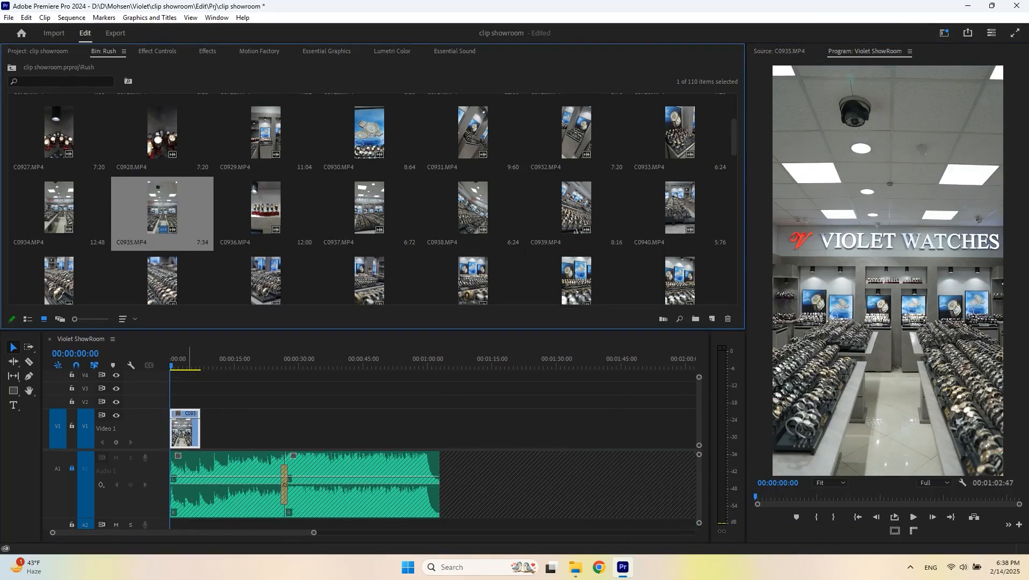
click(58, 429)
click(888, 274)
scroll(467, 483, down, 2)
click(185, 430)
click(888, 274)
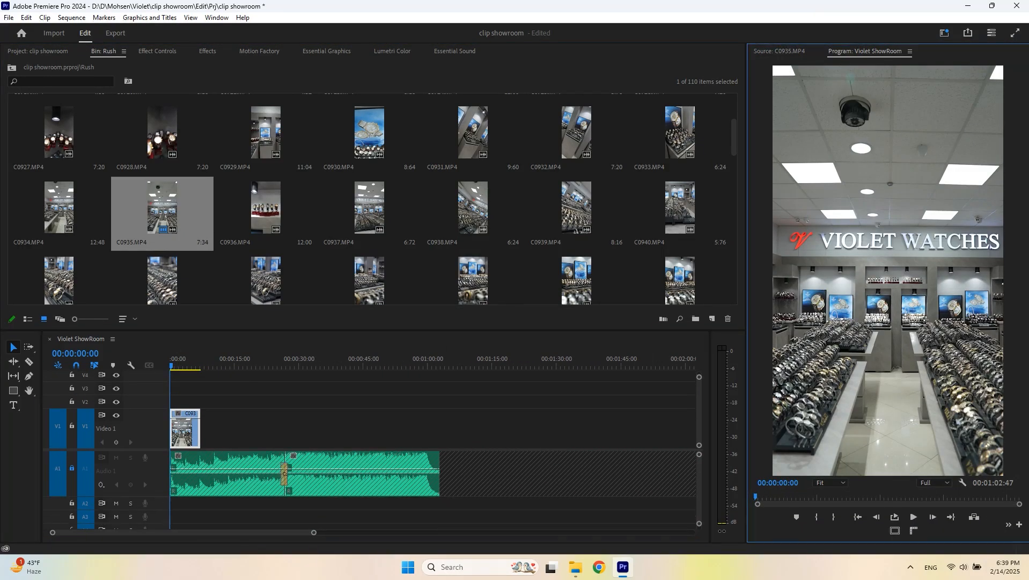
click(779, 51)
drag(888, 274, 484, 432)
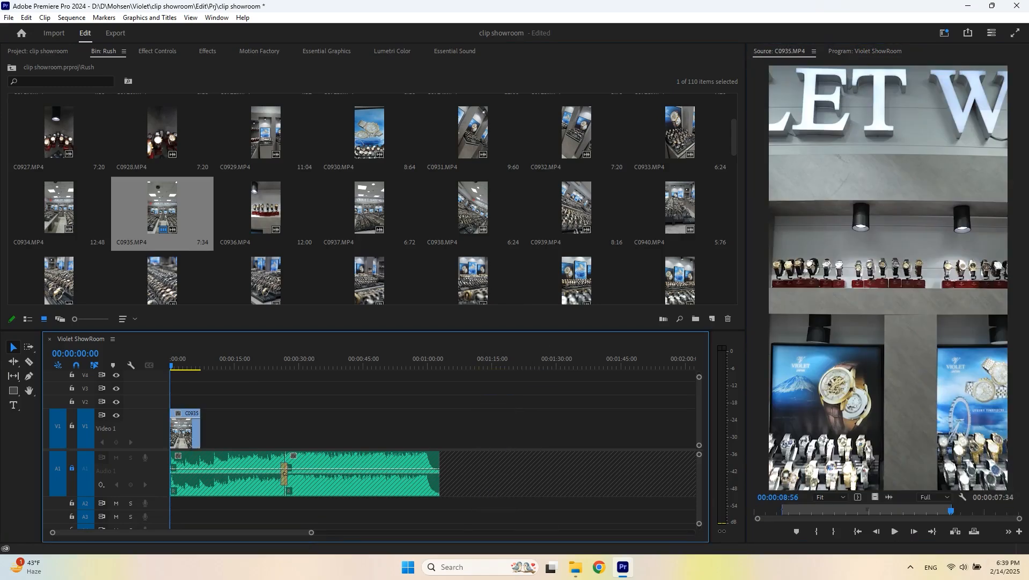
click(188, 432)
scroll(188, 432, up, 4)
click(222, 394)
key(space)
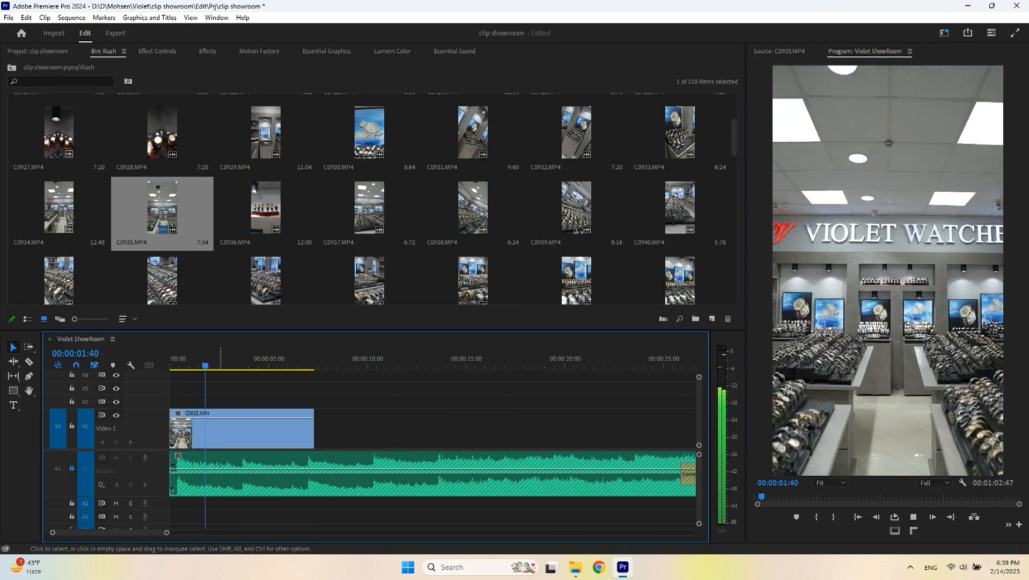
key(space)
- Display the C0935 clip's Time Remapping speed line and save the project
right_click(179, 414)
mouse_move(219, 447)
click(302, 447)
key(Home)
key(ctrl+s)
scroll(214, 429, up, 2)
key(space)
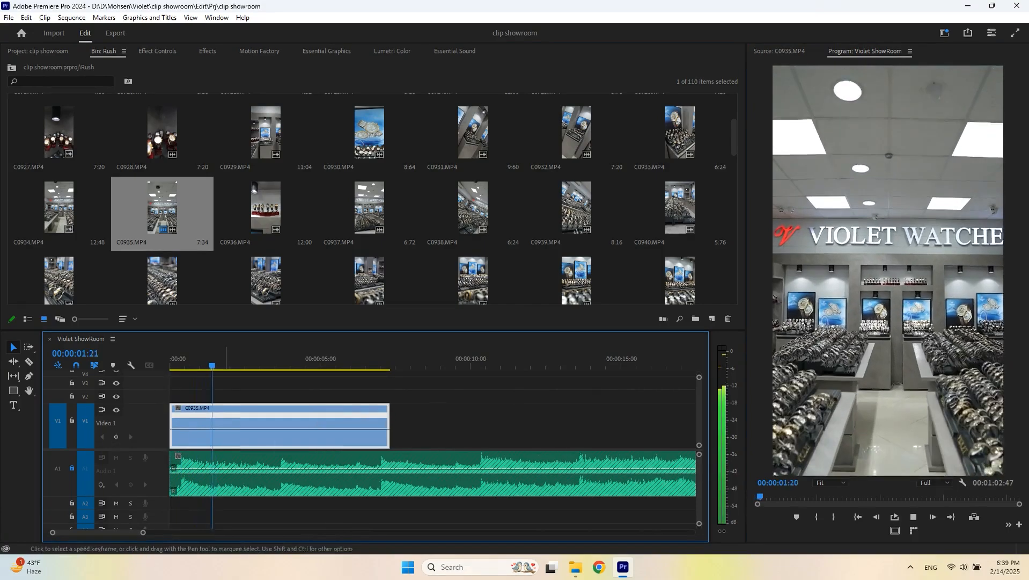
- Add a speed keyframe on the C0935 clip and raise the speed after it to form a ramp
key(space)
ctrl+click(231, 429)
scroll(218, 427, up, 3)
drag(247, 428, 316, 412)
key(shift+Left)
key(shift+Left)
key(shift+Left)
key(space)
- Play back the C0935 speed ramp, move to the clip's end, and save the project
scroll(273, 425, up, 2)
key(shift+Left)
key(shift+Left)
key(shift+Left)
key(shift+Left)
key(shift+Left)
key(space)
key(space)
key(shift+Left)
key(shift+Left)
key(shift+Left)
key(shift+Left)
key(shift+Left)
key(shift+Left)
key(shift+Left)
key(shift+Left)
key(shift+Left)
key(shift+Left)
key(space)
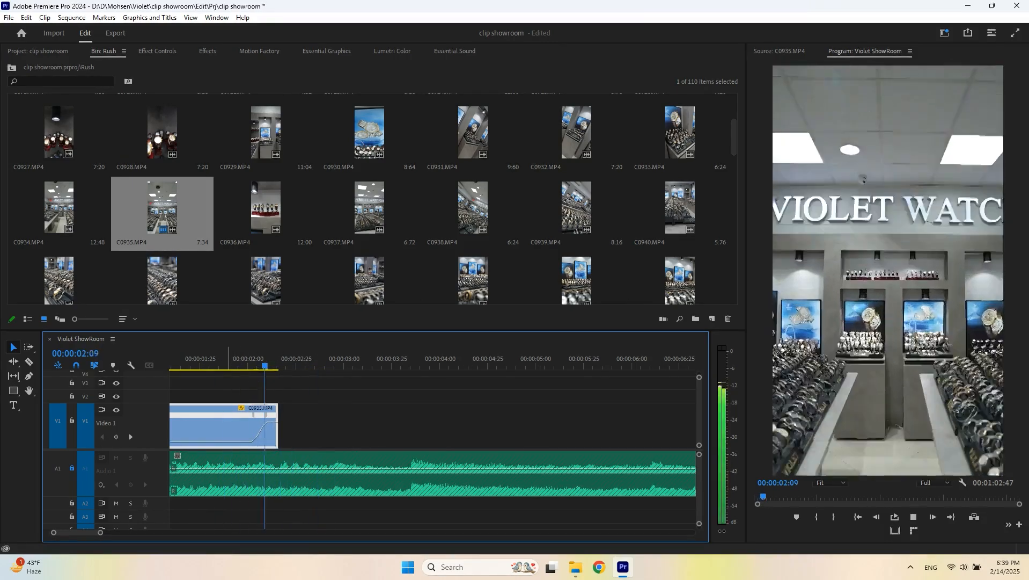
key(space)
key(Down)
key(ctrl+s)
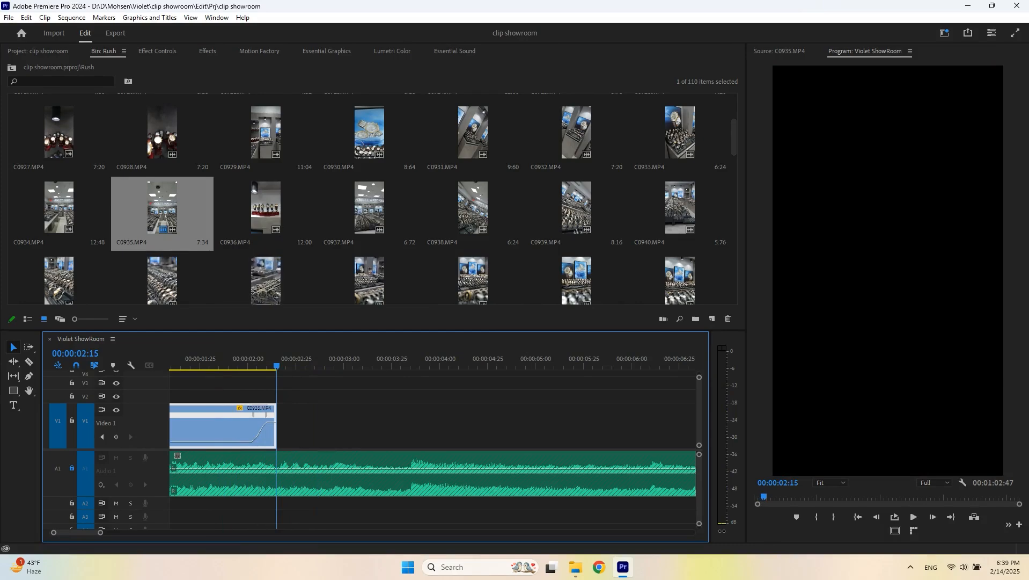
- Preview clips C0943.MP4 and C0952.MP4 in the Source Monitor
double_click(266, 280)
drag(864, 510, 788, 511)
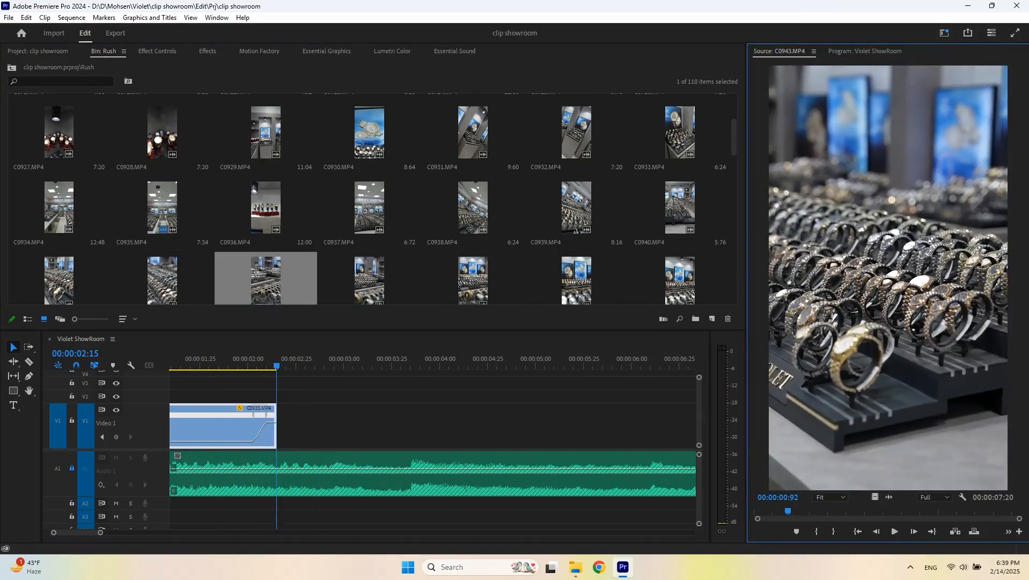
scroll(472, 215, down, 2)
double_click(473, 209)
drag(792, 510, 857, 511)
click(196, 364)
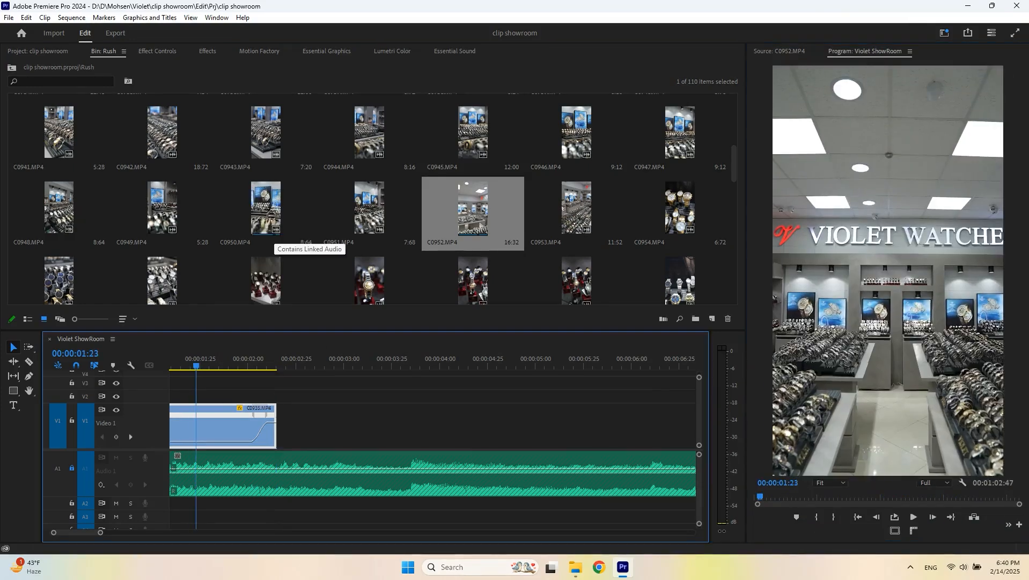
scroll(306, 244, down, 3)
scroll(373, 199, down, 2)
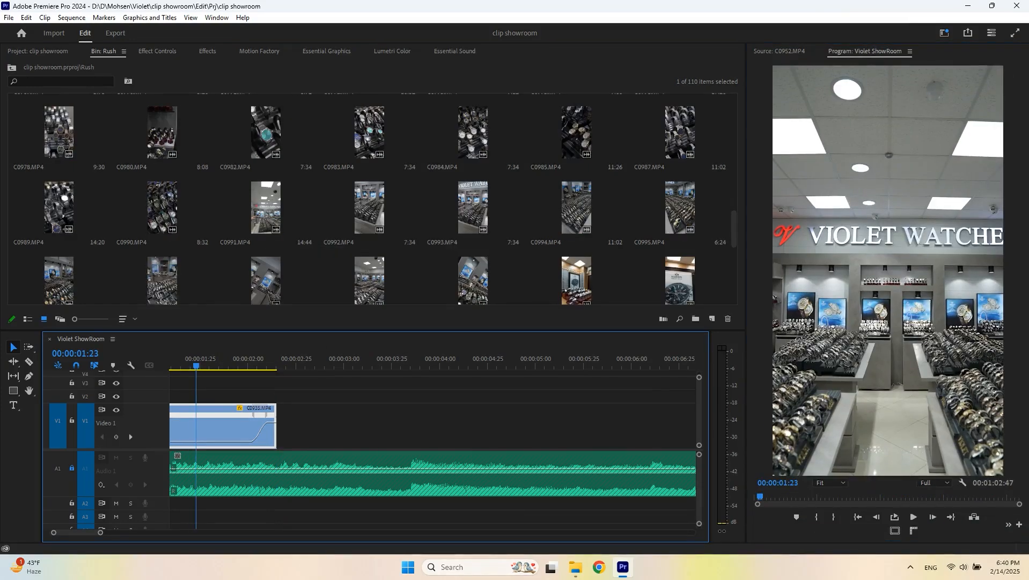
- Add a marked portion of C0997.MP4 after the C0935 clip on Video 1
double_click(162, 280)
drag(814, 511, 302, 417)
key(i)
key(o)
scroll(576, 207, down, 2)
scroll(576, 215, down, 1)
scroll(577, 215, up, 4)
- Show the C0997 clip's Time Remapping speed and ramp it down from fast at the clip's start
right_click(286, 407)
click(403, 442)
click(275, 417)
click(301, 413)
click(236, 365)
key(=)
key(space)
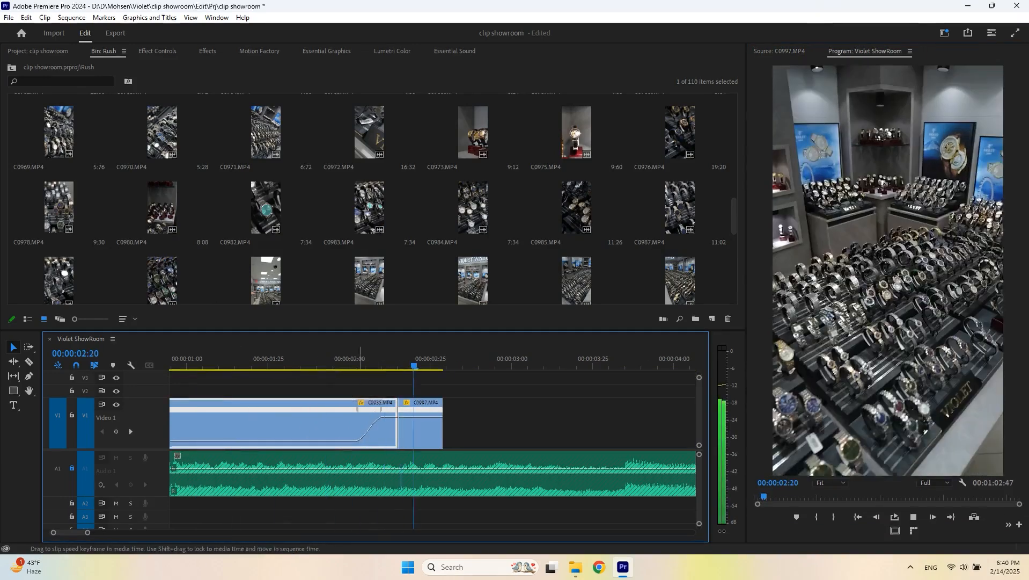
click(392, 365)
drag(411, 414, 443, 442)
drag(412, 409, 477, 409)
click(326, 364)
key(space)
click(338, 365)
key(space)
- Fine-tune the C0997 speed ramp's keyframe handles and delete the C0997 clip from the sequence
key(space)
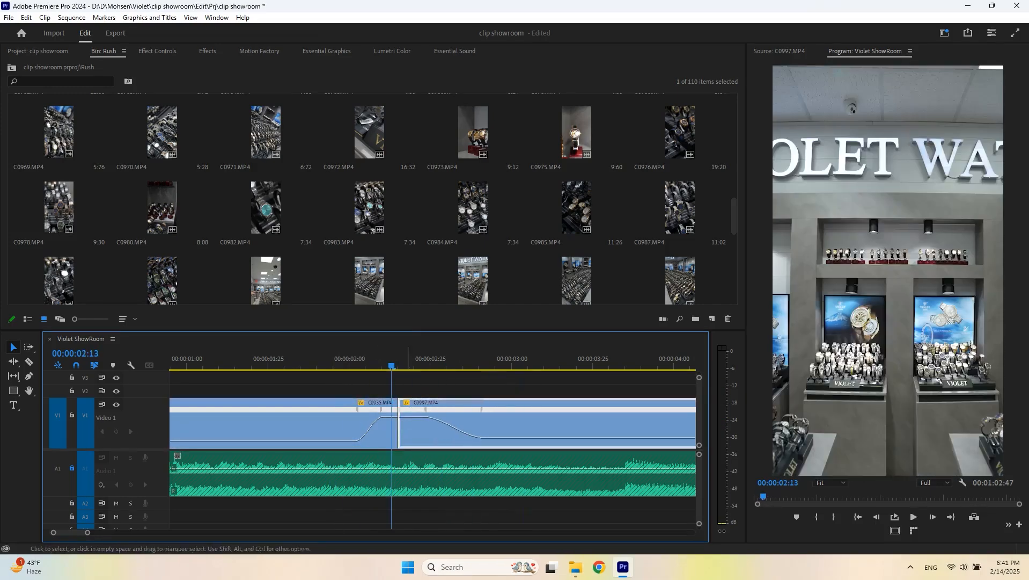
click(354, 364)
key(space)
key(space)
click(391, 417)
mouse_move(412, 428)
mouse_down()
mouse_move(451, 429)
mouse_move(423, 429)
mouse_up()
drag(467, 431, 439, 431)
click(320, 365)
key(space)
key(space)
click(470, 431)
drag(483, 436, 470, 436)
click(357, 364)
key(space)
- Mark an in point on C0998.MP4 and add the clip after C0935 on Video 1
key(space)
click(466, 365)
key(Delete)
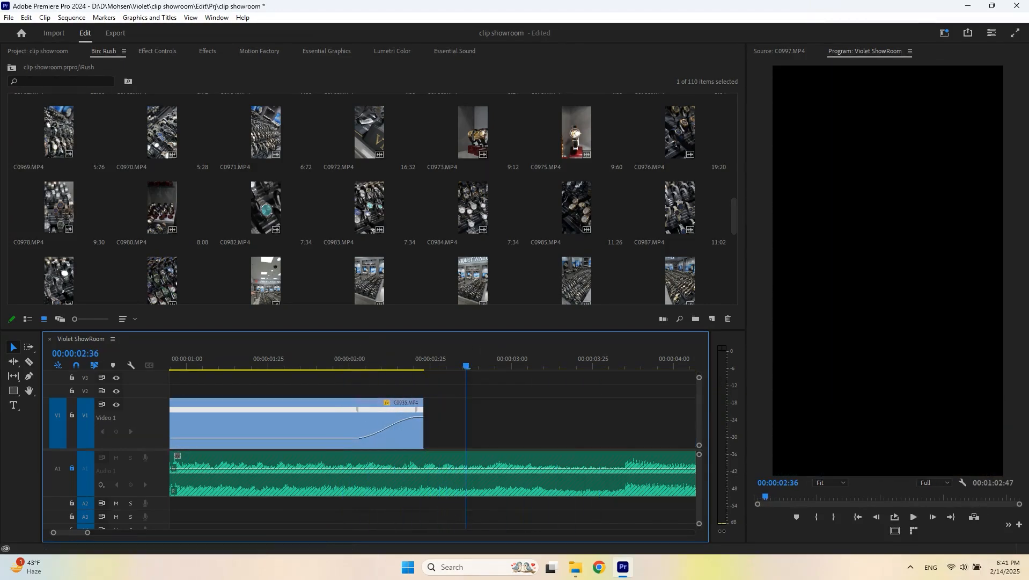
scroll(263, 212, down, 2)
double_click(266, 209)
- Show the C0998 clip's Time Remapping speed and preview its ramp into the cut
key(space)
click(790, 511)
key(i)
drag(875, 497, 480, 410)
right_click(432, 403)
click(548, 436)
ctrl+click(434, 417)
key(space)
click(329, 359)
key(space)
key(space)
click(329, 360)
key(space)
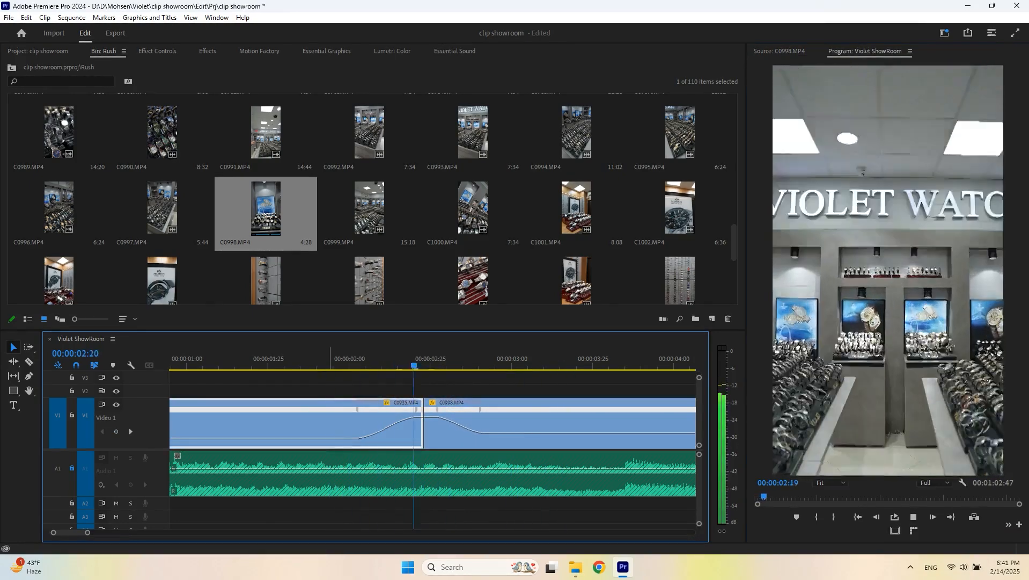
- Raise the speed near the end of the C0998 clip, ripple-trim its tail at the playhead, and save
key(minus)
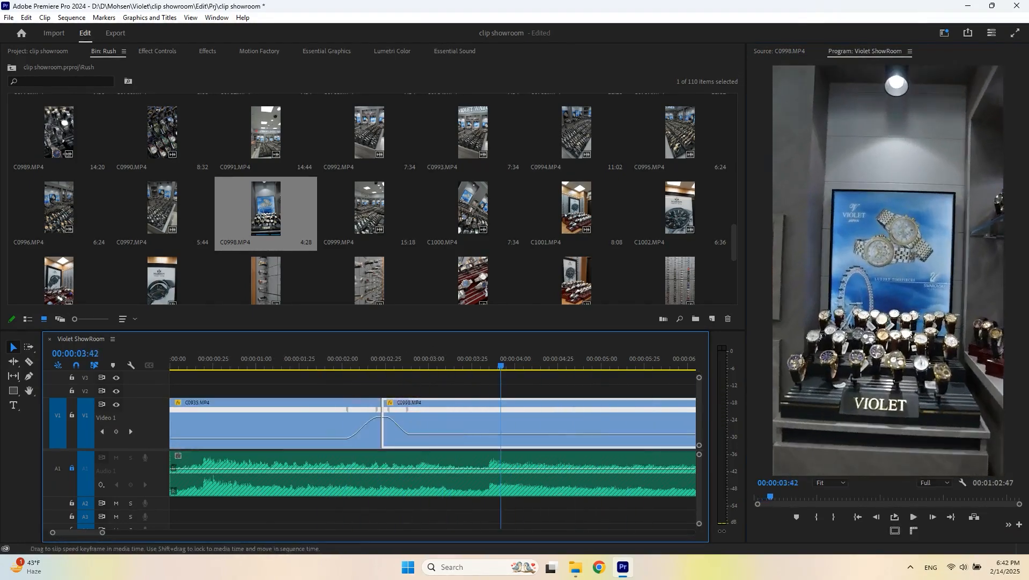
key(space)
key(equal)
drag(512, 427, 496, 409)
key(space)
key(space)
click(424, 359)
key(space)
key(space)
key(w)
key(ctrl+s)
- Preview C1023.MP4 and add C1029.MP4 from a marked in point after the C0998 clip
scroll(370, 198, down, 3)
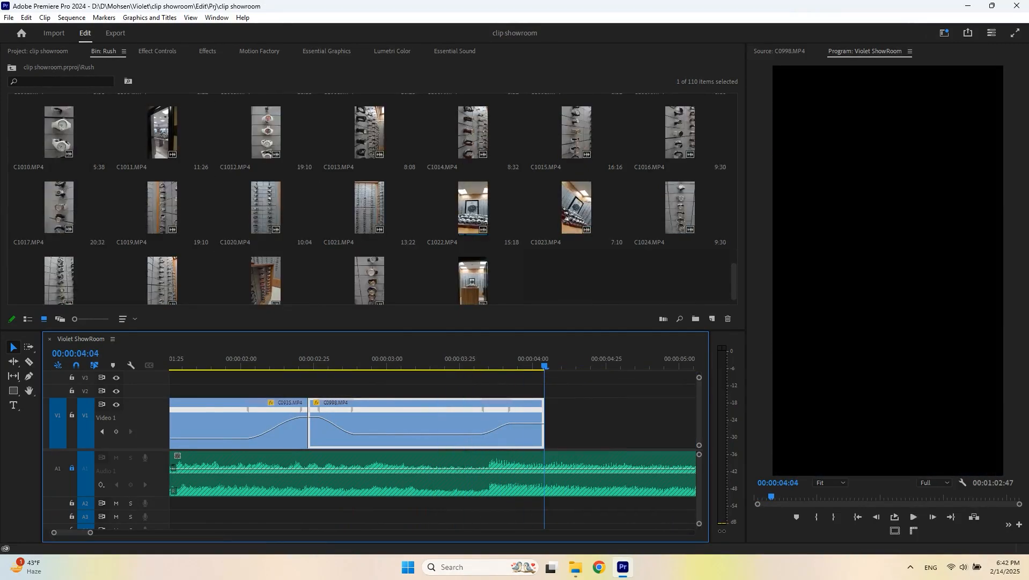
double_click(575, 209)
scroll(575, 209, down, 1)
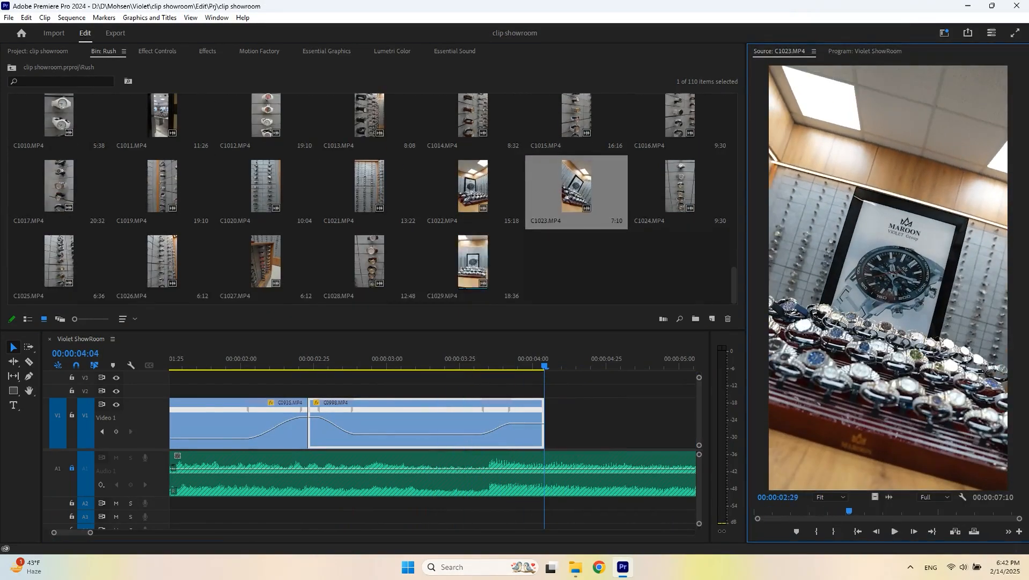
double_click(470, 262)
key(space)
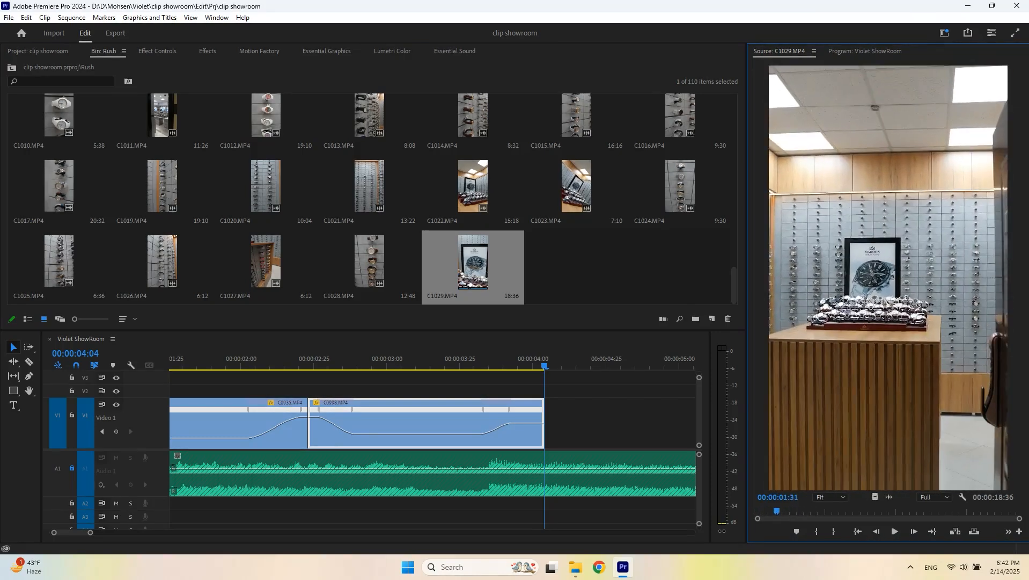
key(i)
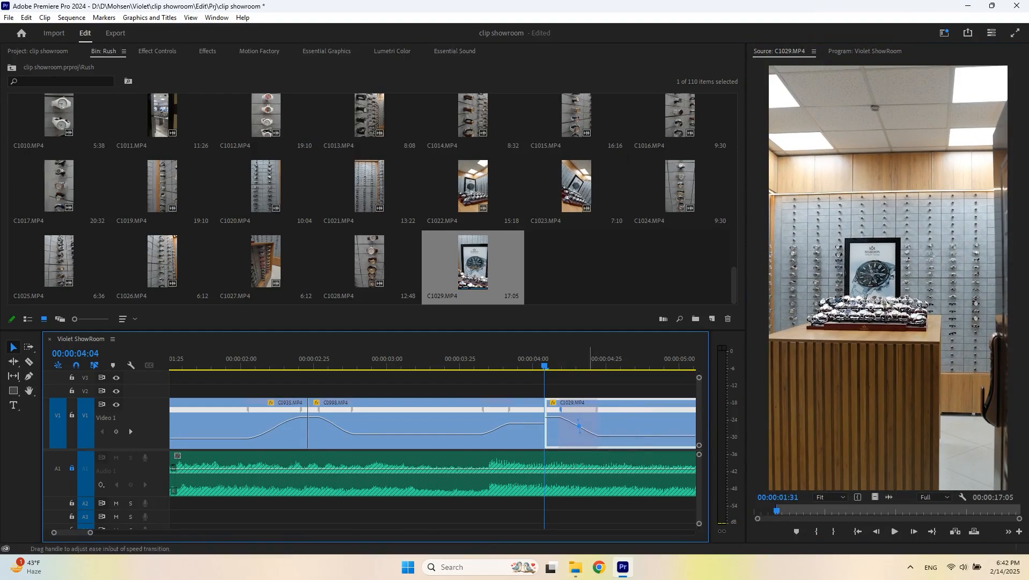
- Set the speed of the C0998 clip's closing segment to 491% and preview the transition
click(434, 358)
key(space)
click(520, 359)
scroll(512, 421, down, 4)
scroll(517, 422, up, 5)
drag(519, 423, 519, 417)
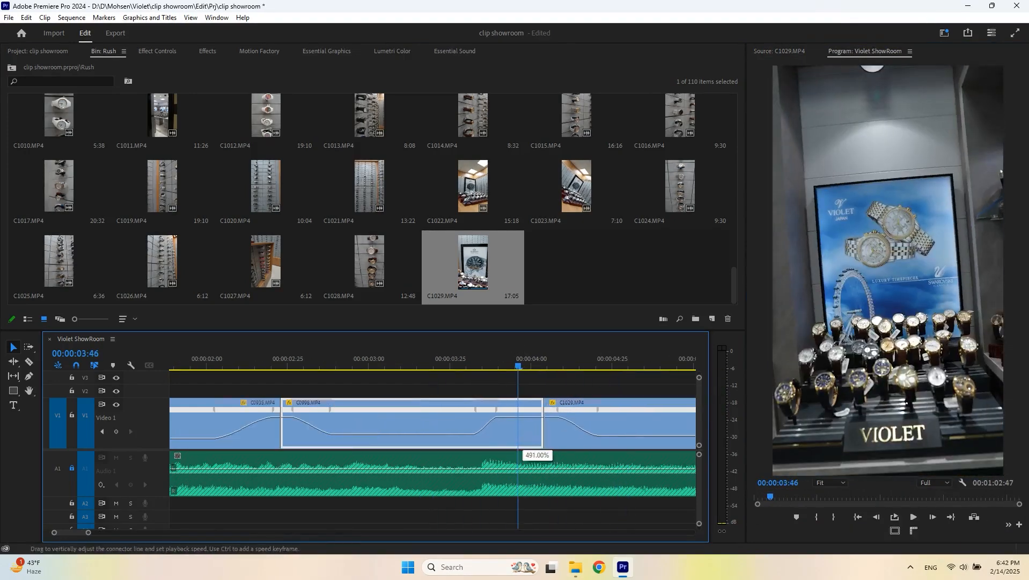
click(474, 358)
key(space)
click(475, 359)
key(space)
key(space)
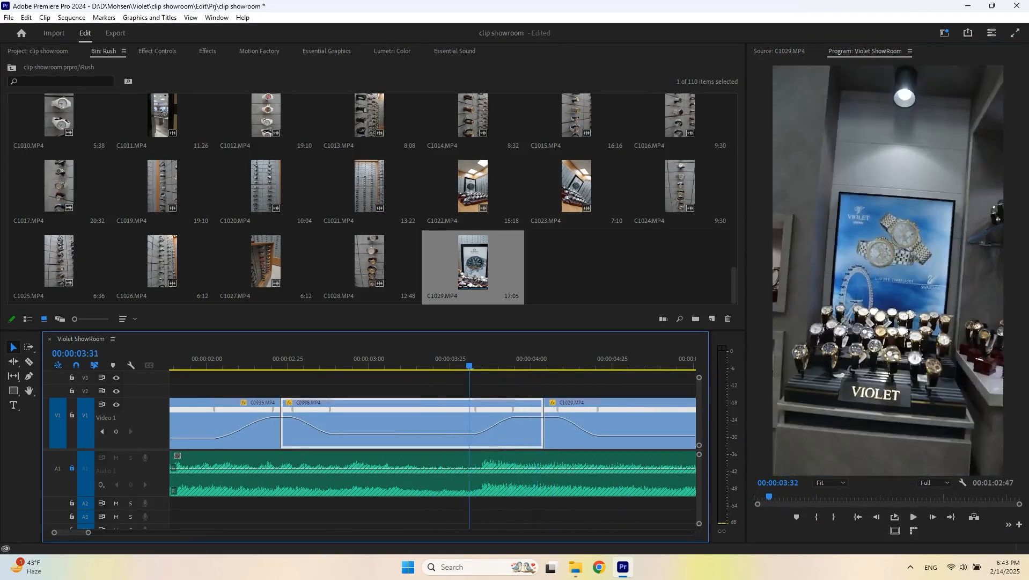
key(space)
- Play back the cuts around the C0998 clip
scroll(382, 417, up, 6)
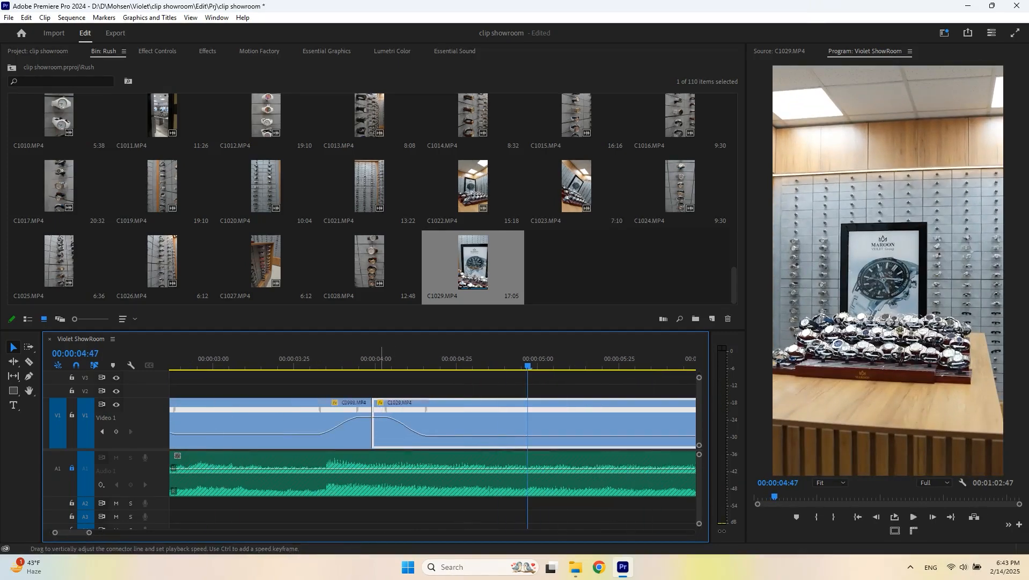
click(301, 359)
key(space)
scroll(393, 419, down, 2)
click(310, 359)
key(space)
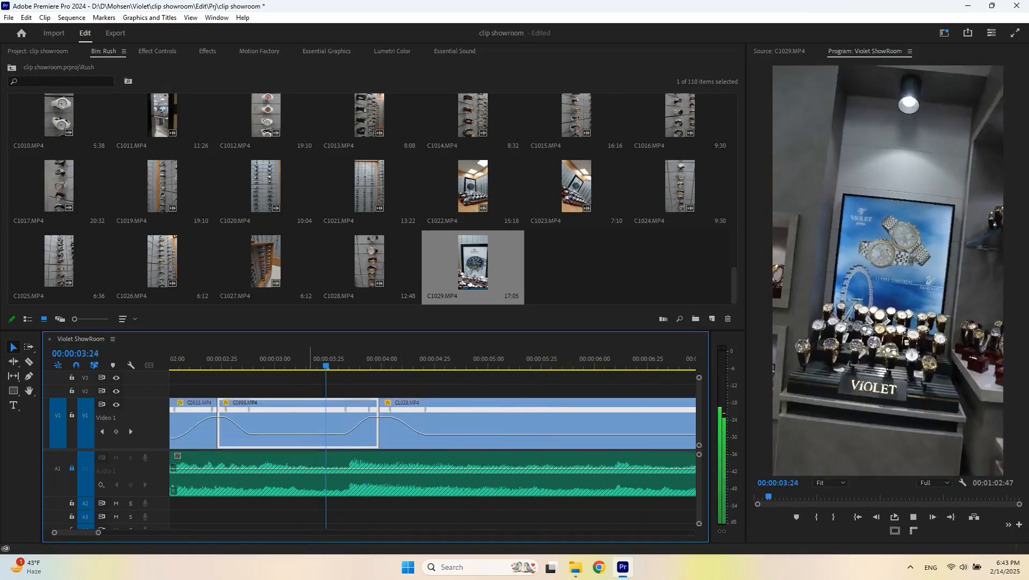
key(space)
- Split the clip on Video 1 at the playhead
key(ctrl+k)
scroll(472, 418, down, 2)
click(648, 359)
scroll(472, 418, down, 2)
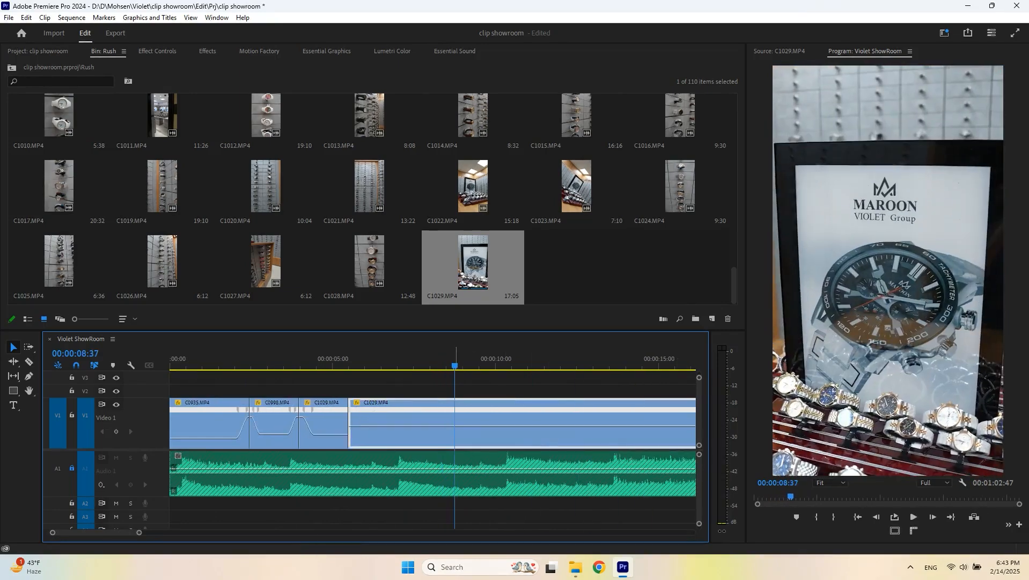
- Delete the leftover part of the C1029 clip after the split and play back the end of the sequence
key(Delete)
click(268, 358)
key(space)
click(275, 359)
key(space)
key(space)
click(304, 358)
key(space)
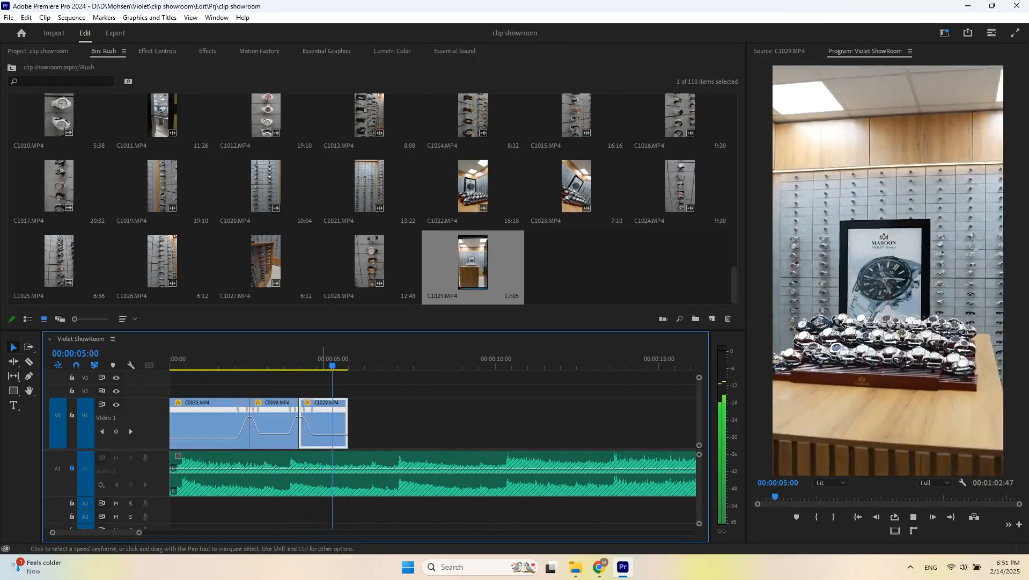
key(space)
key(Up)
- Add C0914 from a marked in point after the C1029 clip and split it at the playhead
scroll(372, 215, up, 18)
double_click(265, 145)
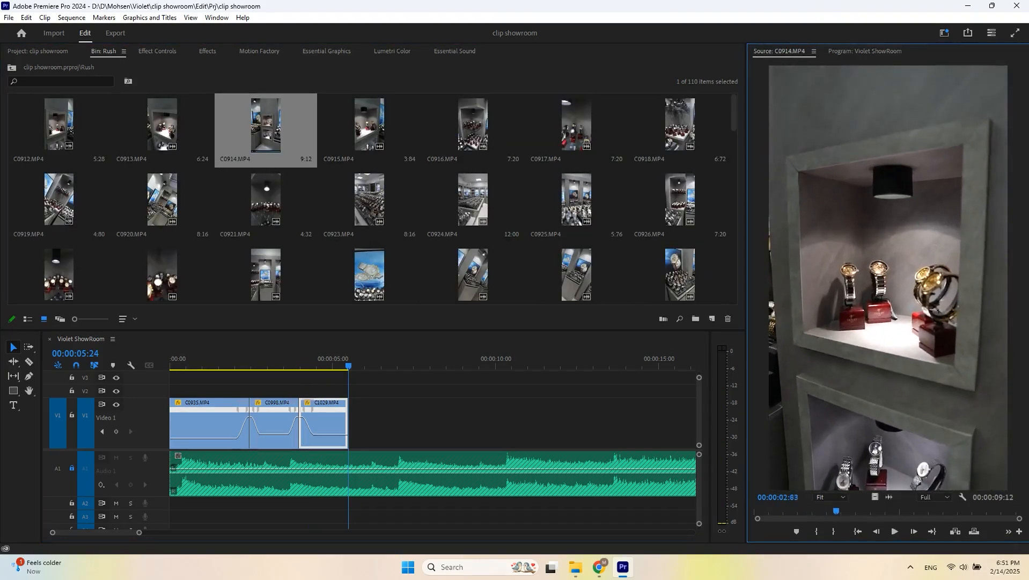
key(i)
drag(875, 497, 349, 424)
click(340, 358)
key(space)
- Add C0916 from a marked in point over the C0914 clip and split it at the playhead
key(space)
key(ctrl+k)
click(355, 427)
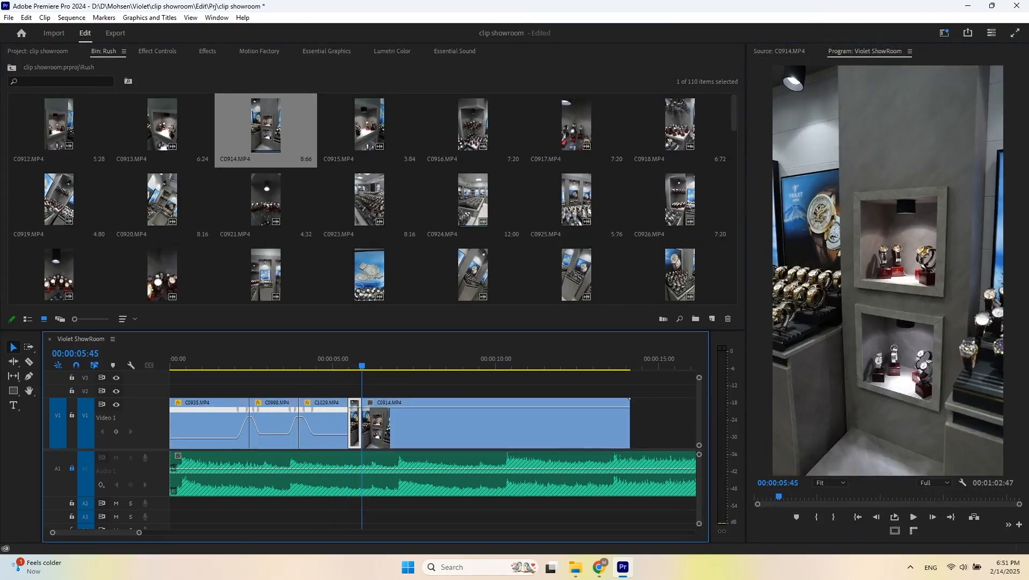
click(470, 128)
key(i)
drag(470, 128, 456, 423)
key(space)
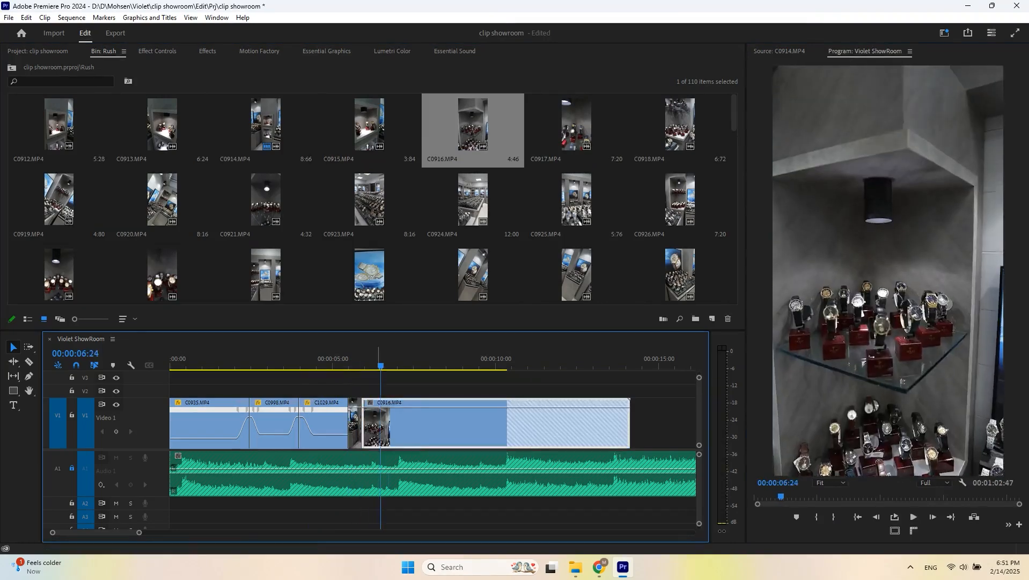
click(334, 359)
- Add C0913 from a marked in point after the C0916 segment and play back the new cuts
key(space)
key(ctrl+k)
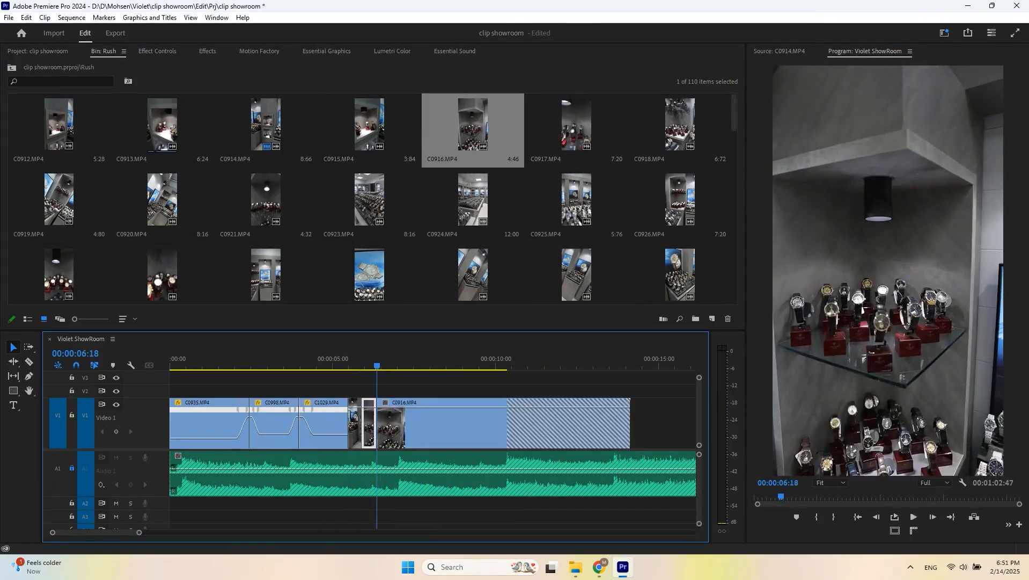
click(166, 127)
key(i)
drag(167, 128, 457, 424)
click(342, 358)
key(space)
key(space)
click(353, 358)
key(space)
key(space)
click(338, 358)
- Ripple-trim the edits to the playhead at two points around the C0913 clip
key(space)
key(space)
click(351, 359)
scroll(342, 359, up, 2)
click(341, 359)
key(space)
key(space)
click(295, 358)
key(space)
key(w)
key(space)
click(380, 358)
key(space)
key(w)
key(space)
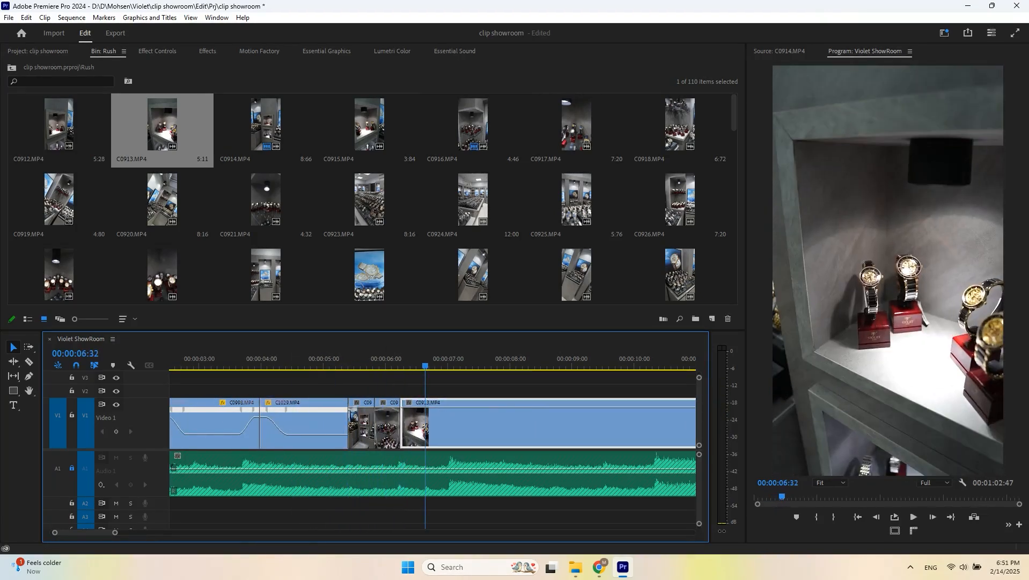
- Add C0918 from a marked in point over the C0913 clip and split it at the playhead
double_click(671, 127)
click(394, 359)
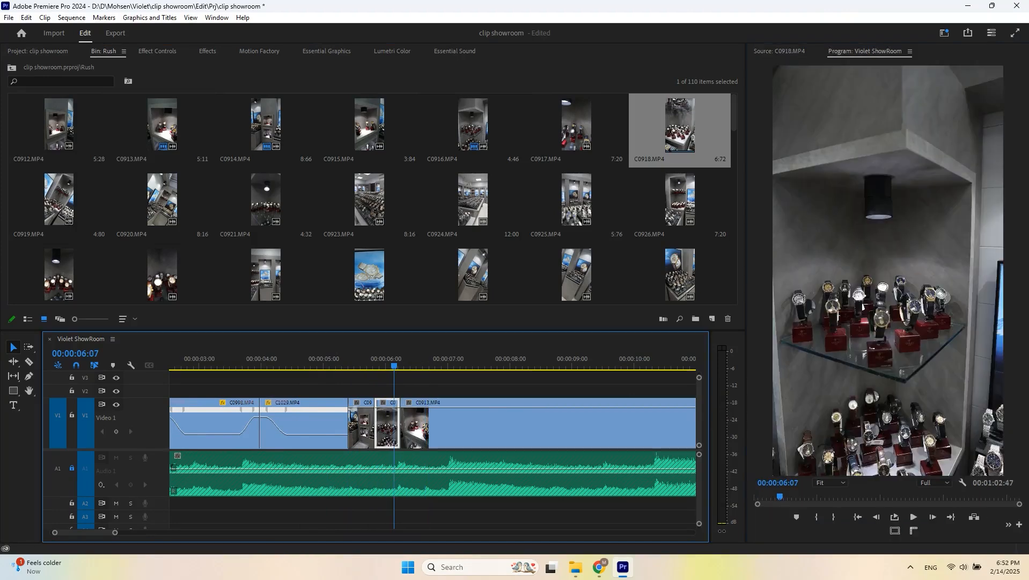
mouse_move(391, 359)
mouse_down()
mouse_move(351, 359)
mouse_move(406, 358)
mouse_up()
double_click(674, 127)
key(space)
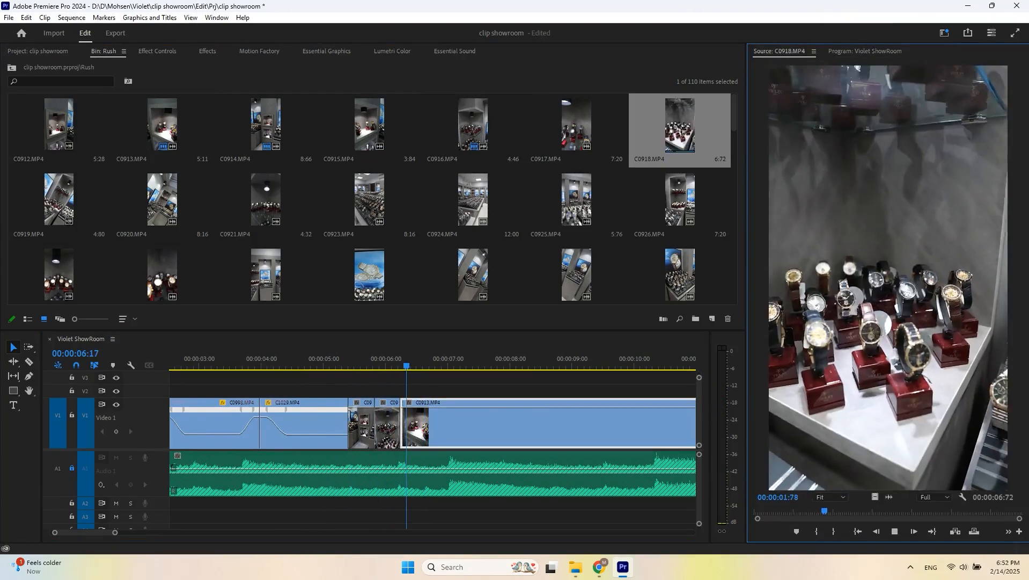
key(i)
drag(874, 497, 406, 427)
click(327, 359)
key(space)
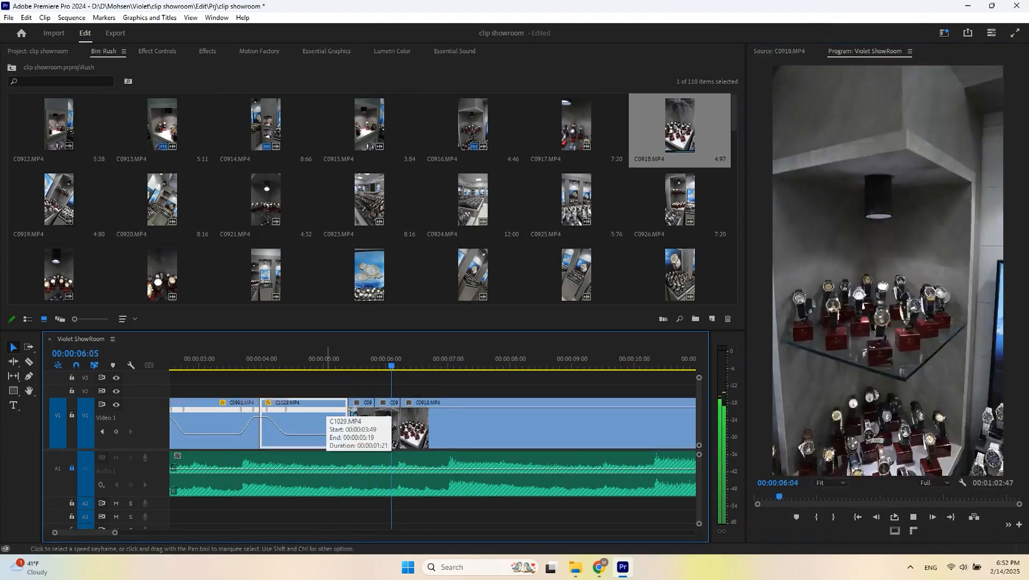
key(space)
key(ctrl+k)
- Add C0923 after the C0918 clip and split it at the playhead
double_click(367, 203)
key(space)
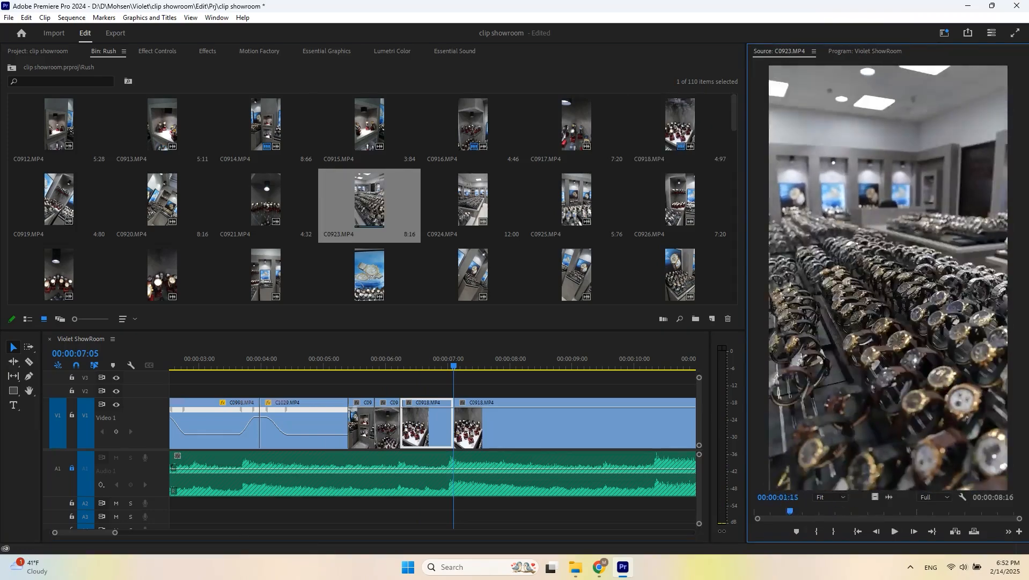
drag(874, 497, 457, 427)
click(357, 359)
key(space)
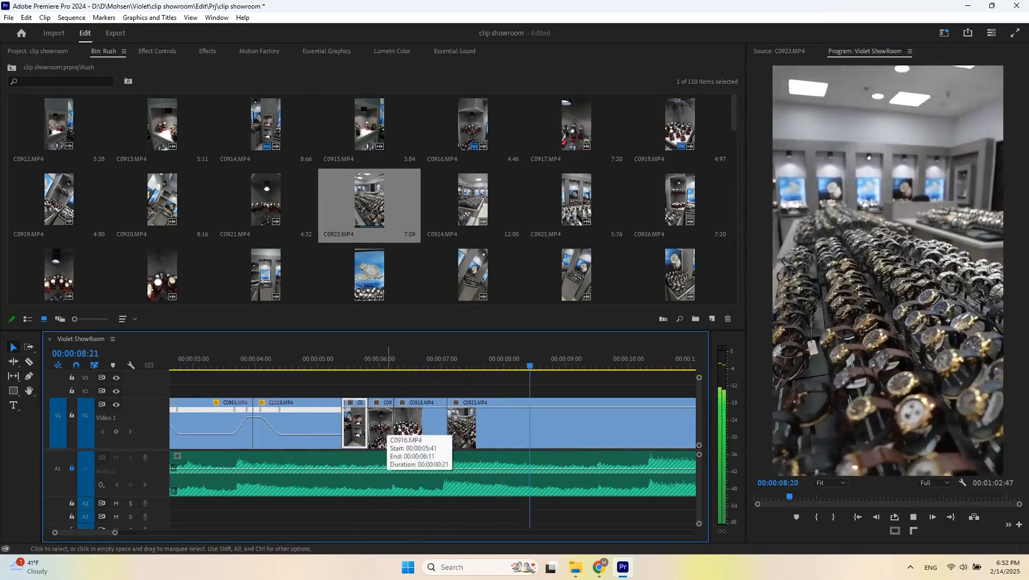
key(space)
scroll(471, 426, down, 2)
click(422, 358)
scroll(422, 358, up, 2)
key(space)
- Add C0932 to the sequence after the C0923 clip and preview it
key(space)
key(ctrl+k)
key(space)
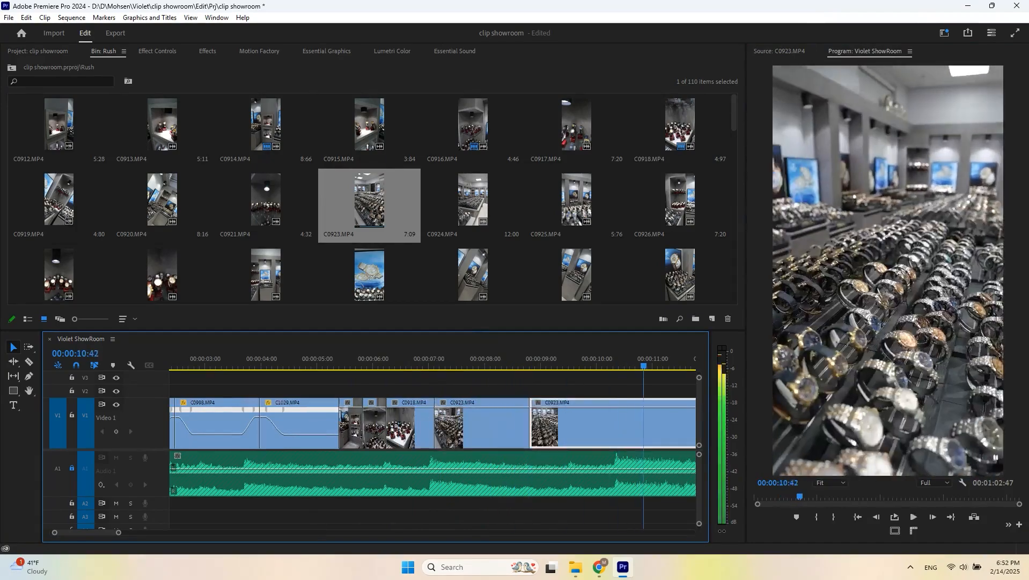
click(425, 358)
key(space)
key(space)
click(601, 428)
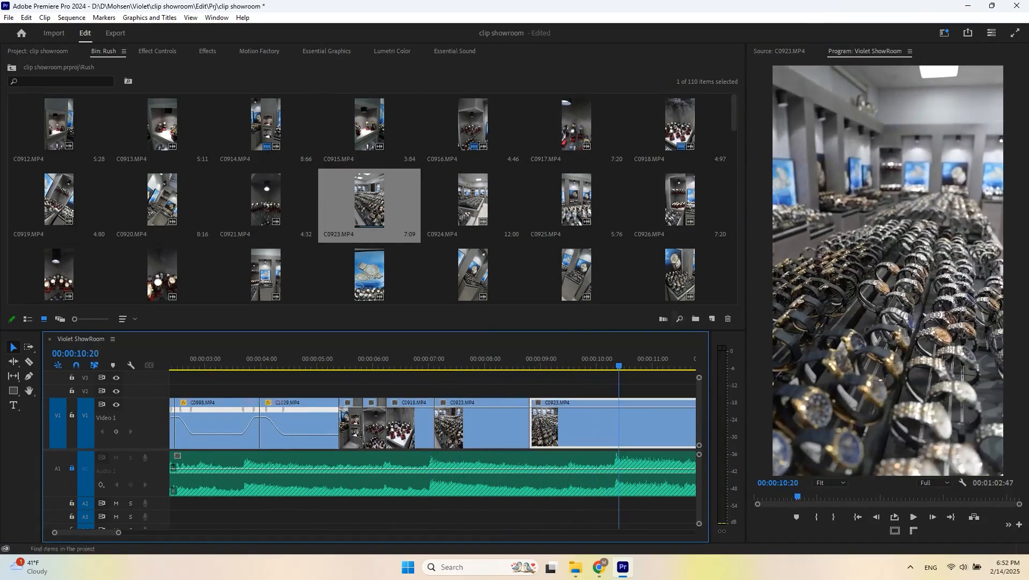
scroll(576, 215, down, 1)
double_click(577, 199)
key(space)
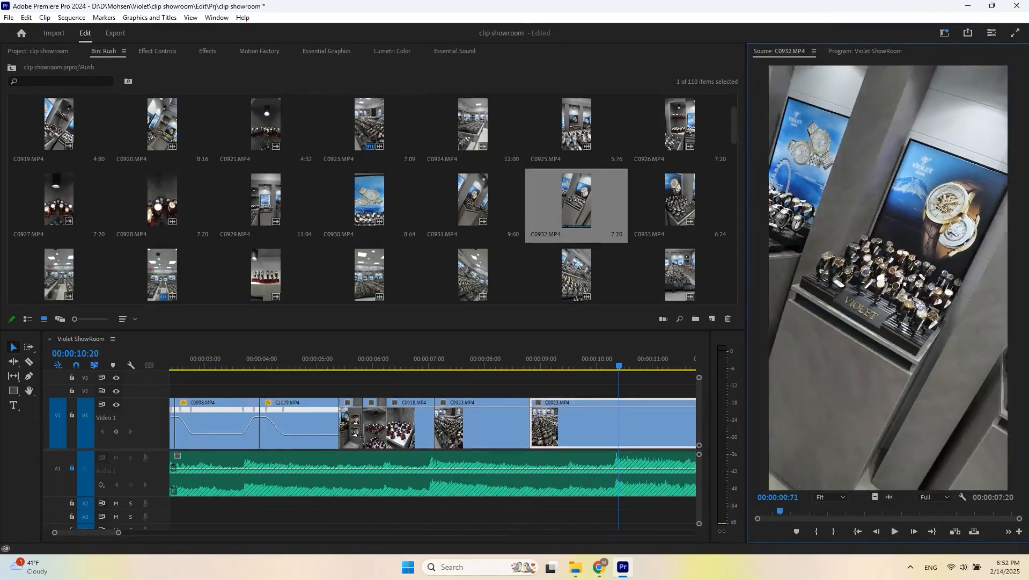
drag(875, 496, 531, 424)
click(482, 359)
key(space)
- Preview C0933, then add C0938 in place of C0932 and split it at the playhead
key(space)
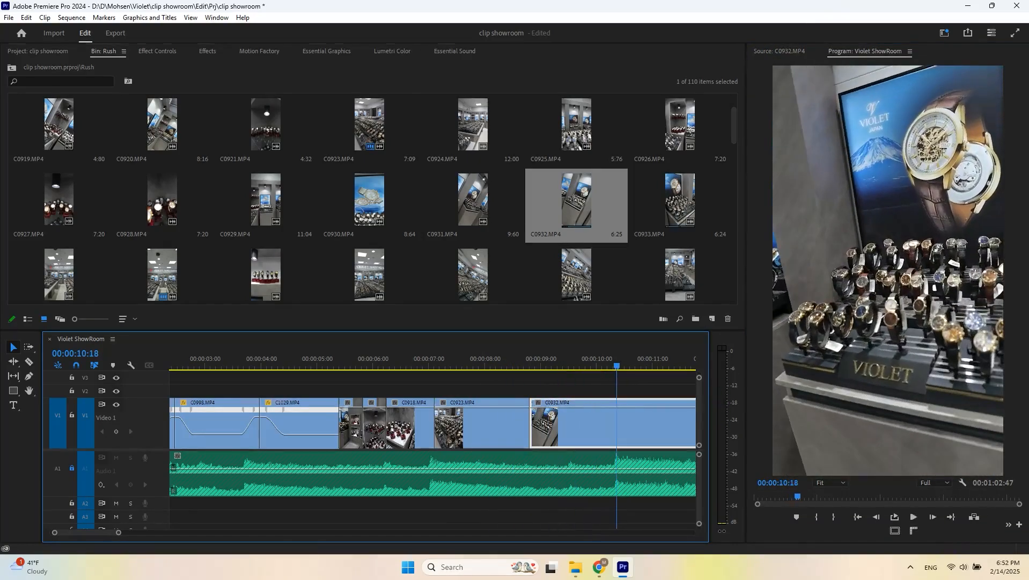
double_click(680, 199)
key(space)
scroll(473, 204, down, 1)
double_click(472, 199)
key(space)
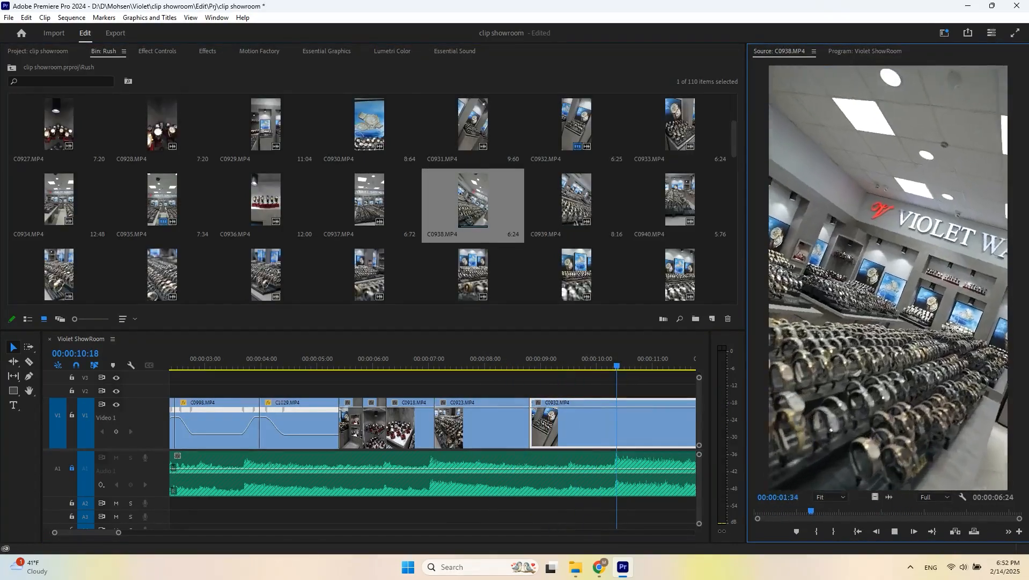
drag(875, 496, 532, 424)
click(483, 359)
key(space)
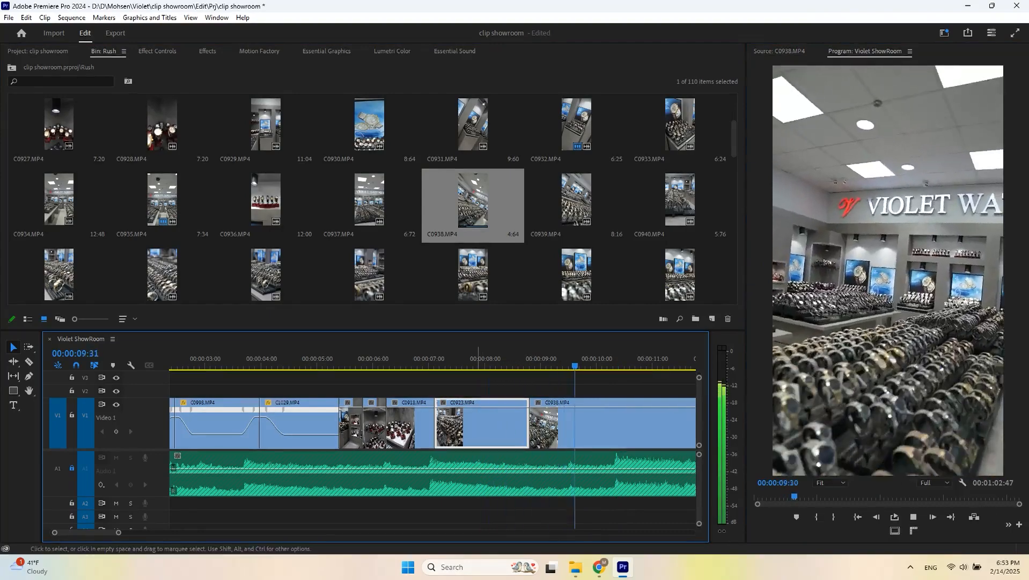
key(space)
key(ctrl+k)
click(599, 424)
scroll(473, 204, down, 10)
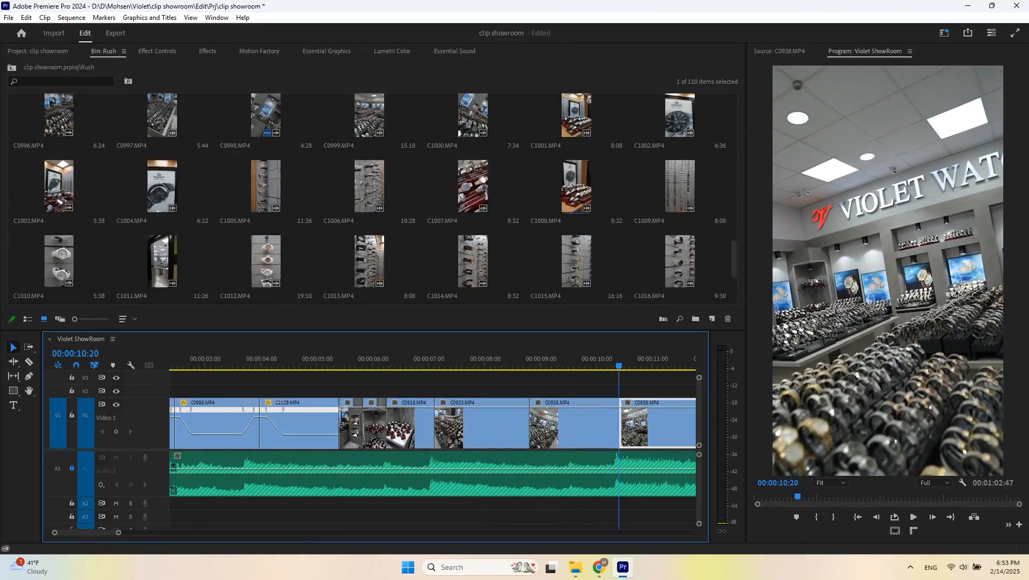
- Add C1001 after the C0938 clip and split it at the playhead
scroll(473, 193, up, 1)
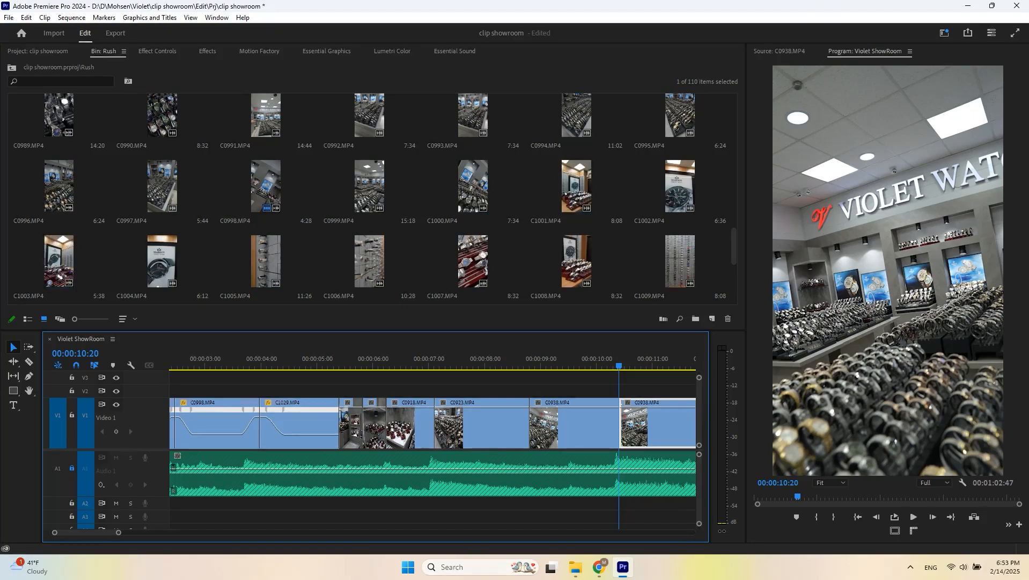
double_click(571, 189)
key(space)
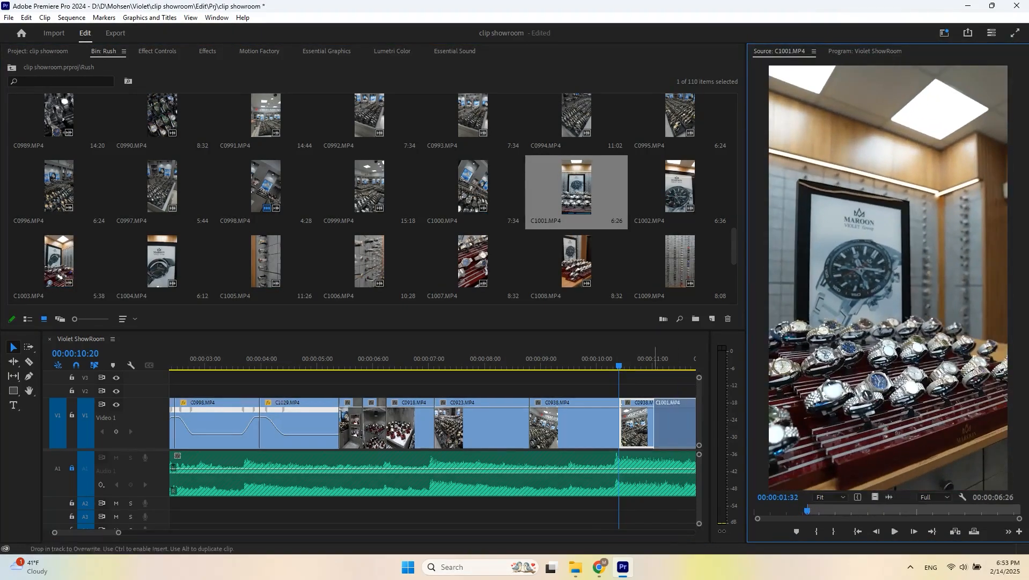
drag(674, 427, 621, 427)
scroll(537, 427, down, 1)
key(Up)
key(space)
scroll(433, 427, down, 1)
key(space)
key(Up)
key(space)
- Add C1013 after the first C1001 segment and split it at the playhead
key(space)
key(ctrl+k)
scroll(369, 262, down, 1)
double_click(369, 263)
key(space)
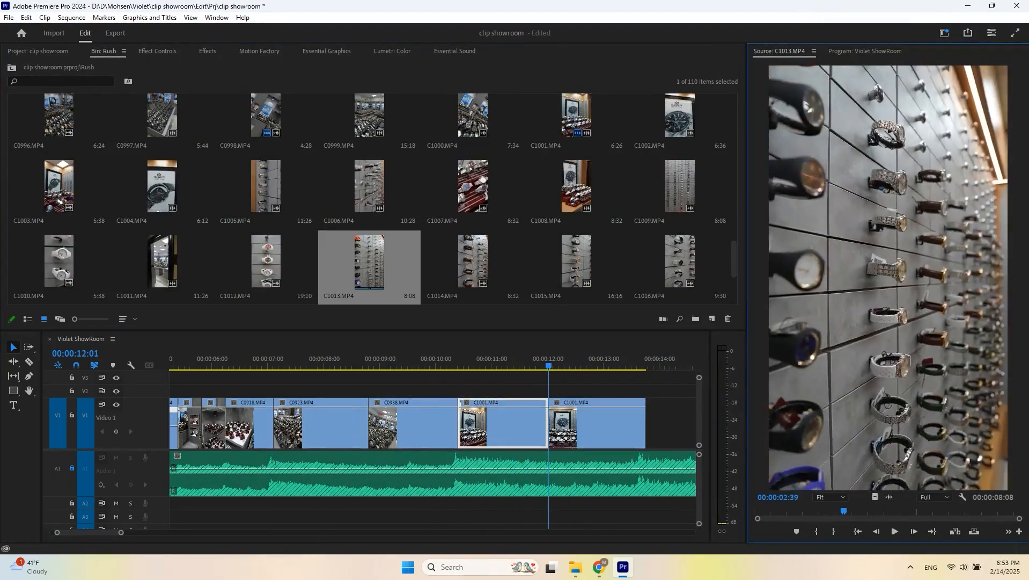
drag(596, 427, 596, 426)
click(529, 359)
key(space)
- Mark an in point in C1024 and overwrite it into the sequence at the playhead
key(space)
key(ctrl+k)
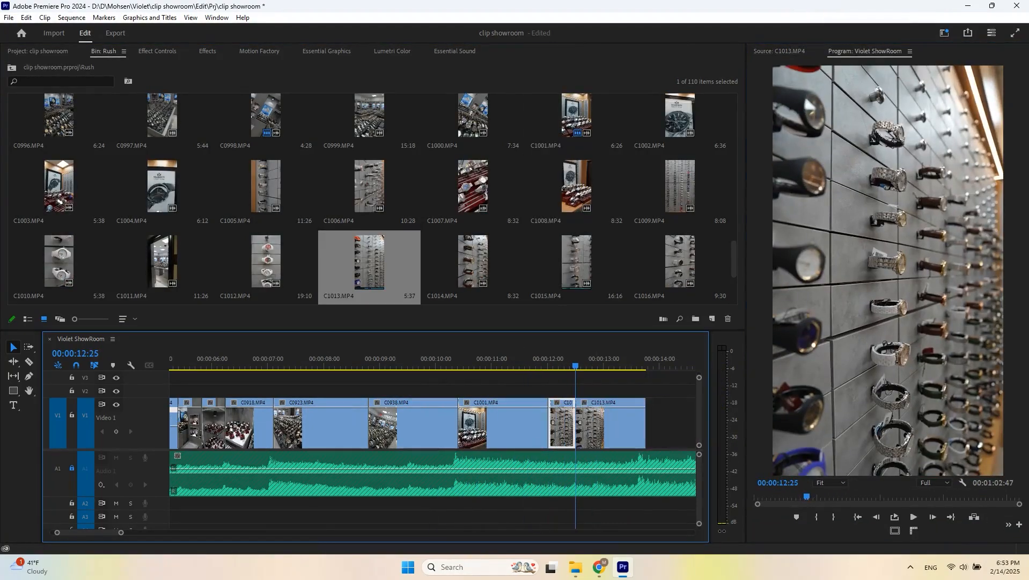
scroll(369, 198, down, 1)
double_click(680, 262)
key(space)
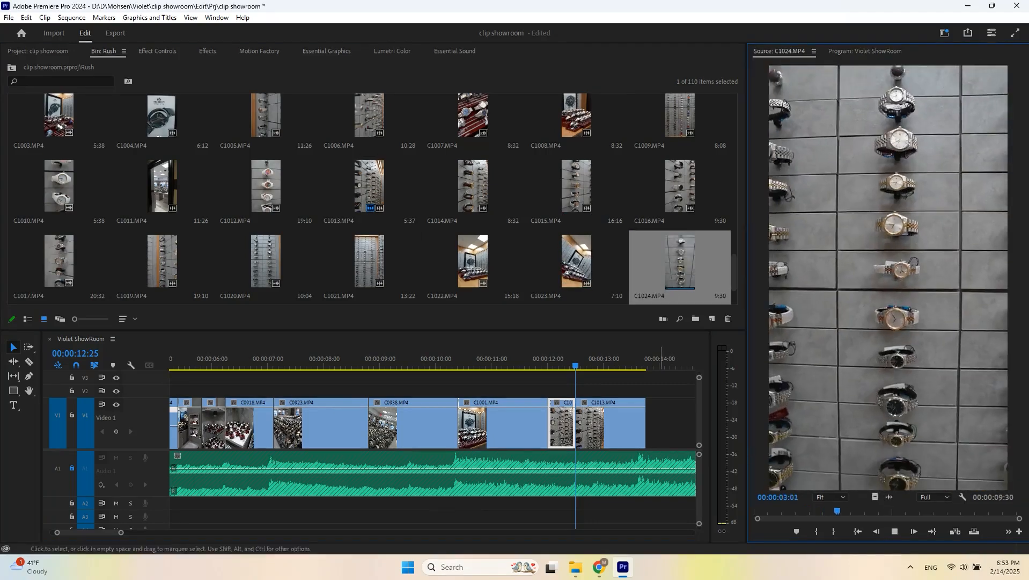
drag(944, 511, 819, 511)
key(i)
key(.)
scroll(490, 418, down, 2)
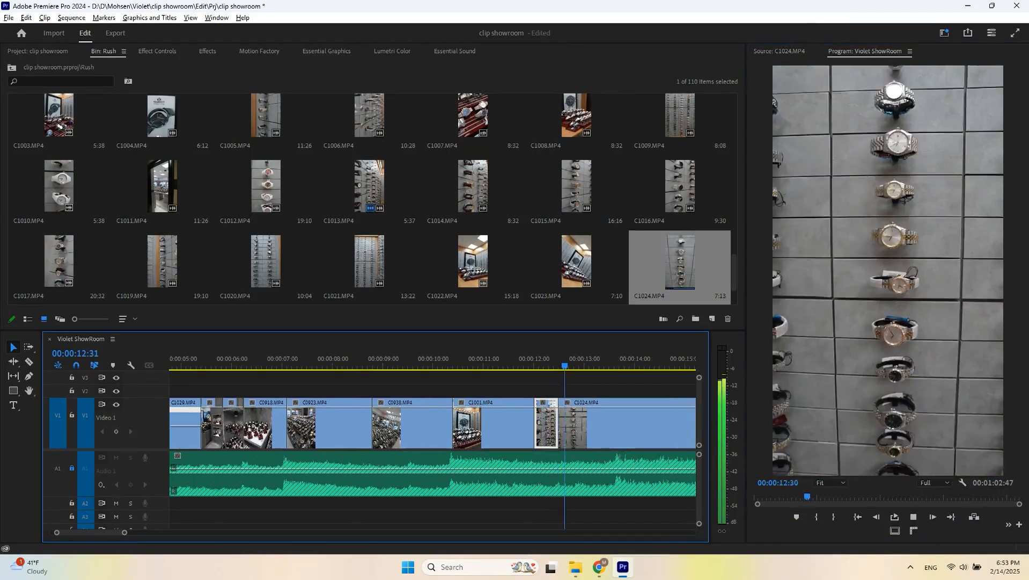
- Play back the newly added clips at the end of the sequence
click(520, 359)
key(space)
key(space)
click(555, 359)
scroll(494, 418, down, 2)
key(ctrl+=)
scroll(523, 418, up, 2)
click(524, 418)
click(456, 359)
key(space)
- Ripple-trim the C1024 clip's end to the playhead at about 18 seconds
key(space)
scroll(495, 418, down, 3)
click(664, 359)
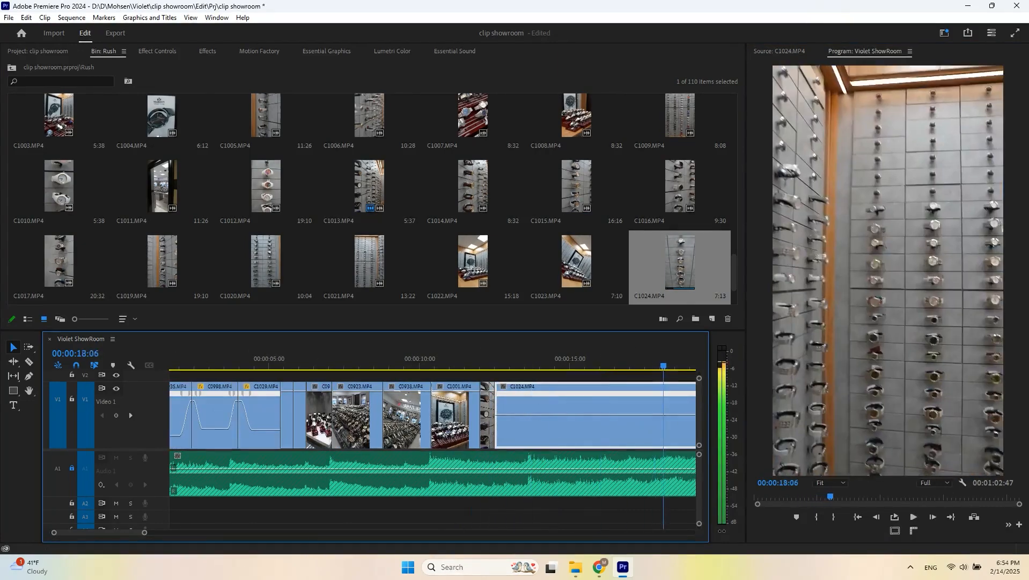
key(w)
click(493, 359)
key(space)
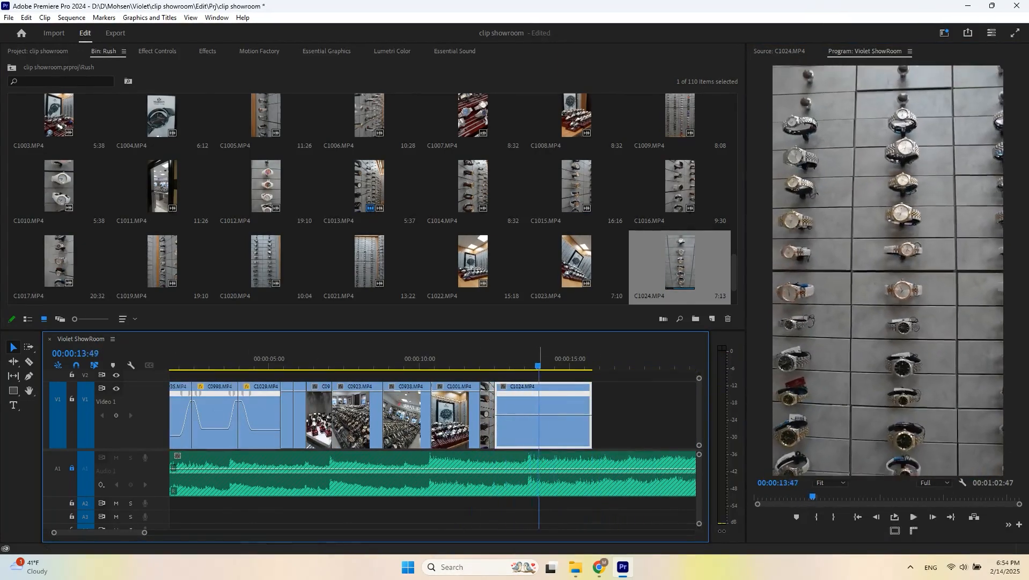
- Move the C1024 clip up onto the Video 2 track
drag(539, 330, 538, 316)
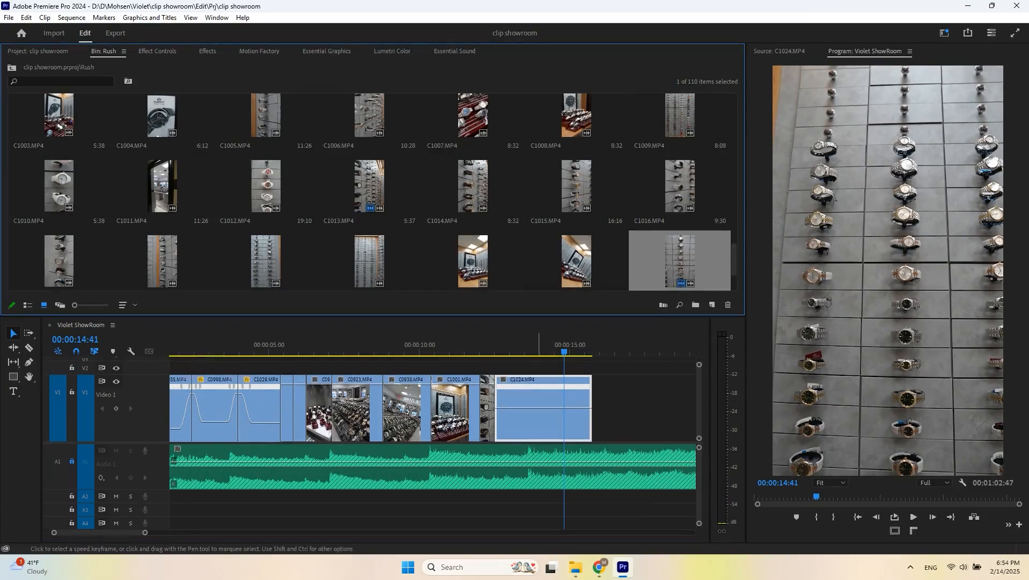
drag(545, 396, 545, 369)
scroll(136, 382, down, 1)
scroll(136, 382, up, 1)
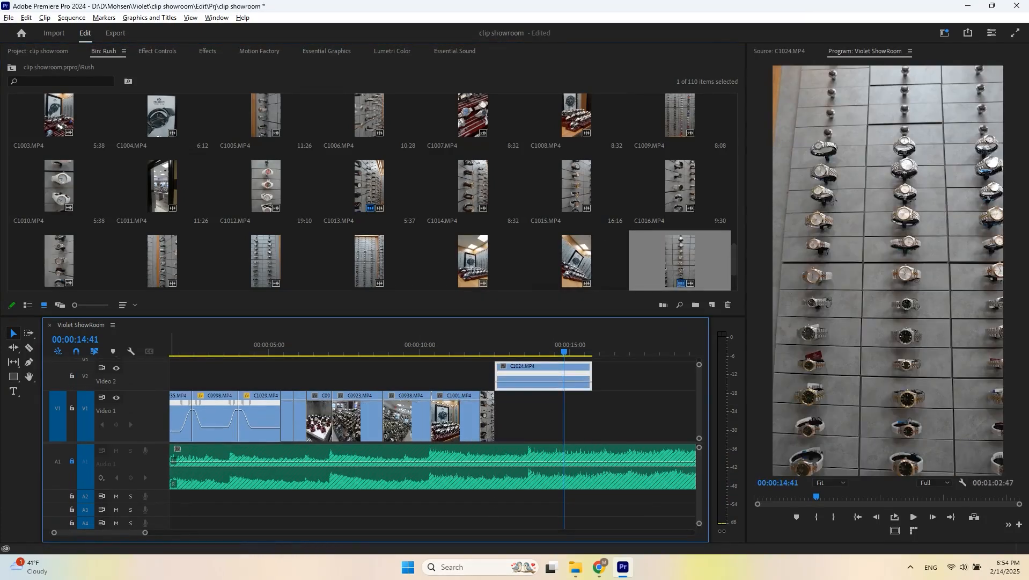
- Locate the Warp Stabilizer effect and play back the C1024 clip on Video 2
click(207, 51)
scroll(59, 269, down, 3)
click(52, 299)
click(504, 344)
click(490, 344)
key(space)
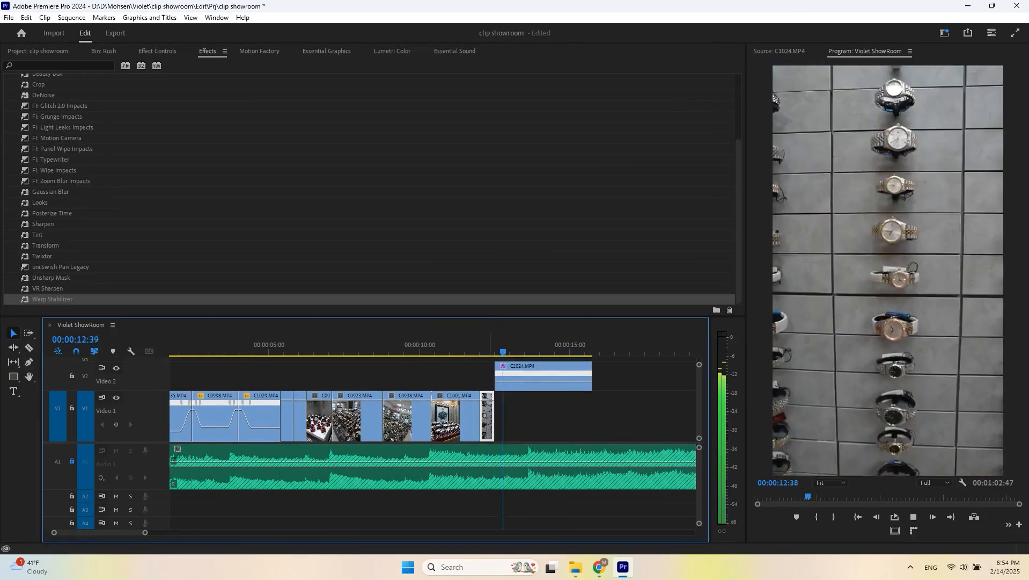
- Nest the C1024 clip and move the nested sequence down onto Video 1 at the end of the sequence
right_click(533, 374)
click(568, 280)
key(Return)
click(508, 344)
drag(528, 375, 529, 413)
- Show the Time Remapping speed keyframes on the nested sequence clip
scroll(508, 402, up, 3)
click(488, 345)
right_click(493, 396)
click(601, 430)
right_click(492, 396)
click(602, 430)
- Play back the nested sequence at the end of the timeline
click(477, 344)
key(space)
key(space)
click(449, 345)
key(space)
- Drag the speed keyframe apart into a gradual speed ramp on the nested sequence and preview it
key(space)
ctrl+click(504, 418)
key(equal)
drag(518, 418, 571, 425)
key(space)
key(space)
click(444, 344)
key(space)
click(473, 345)
- Replay the speed ramp on the nested sequence at a wider timeline zoom
key(space)
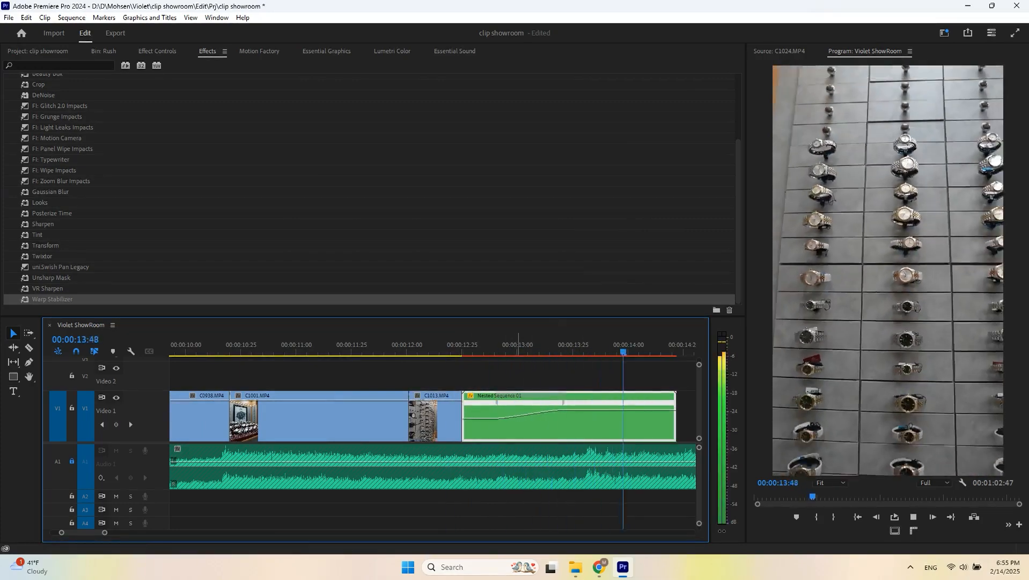
key(minus)
key(space)
click(362, 345)
key(equal)
key(space)
- Raise the nested sequence's ramped speed slightly, preview it, and save the project
key(space)
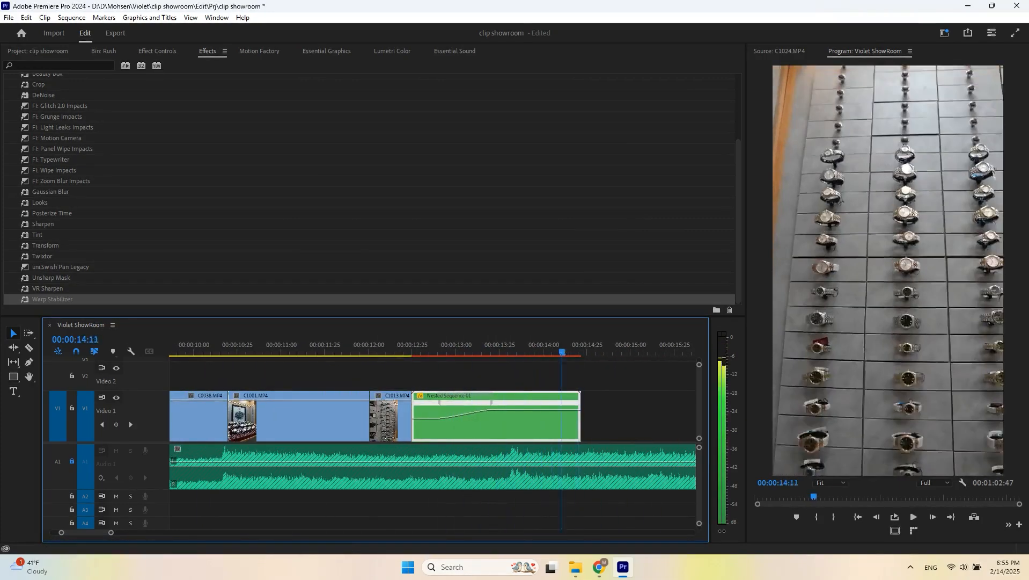
drag(502, 410, 502, 405)
click(450, 345)
key(space)
key(space)
click(511, 344)
key(ctrl+s)
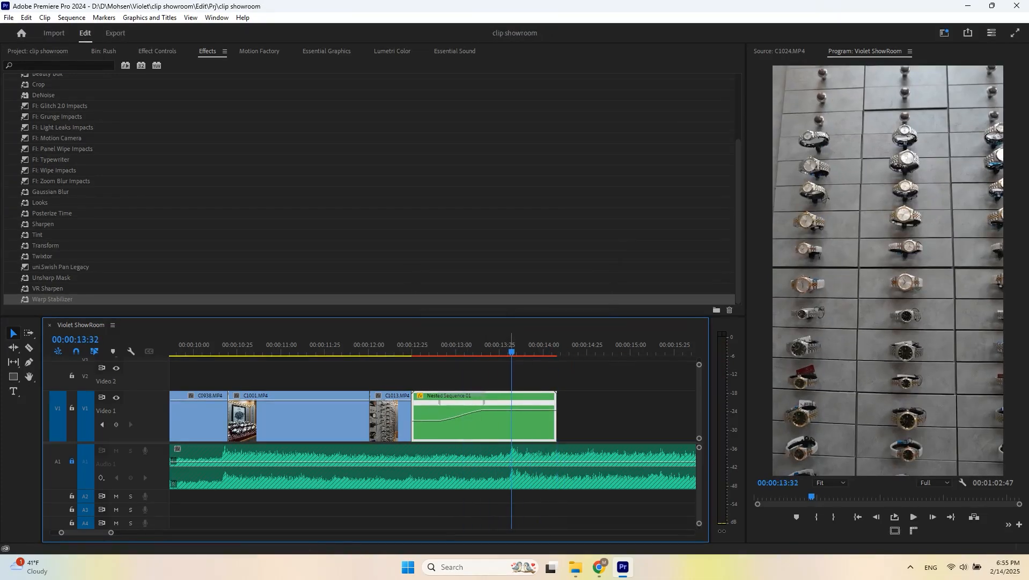
- Open C1011 in the source monitor, mark an out point, and add it to Video 1 after the nested sequence
click(103, 51)
double_click(162, 187)
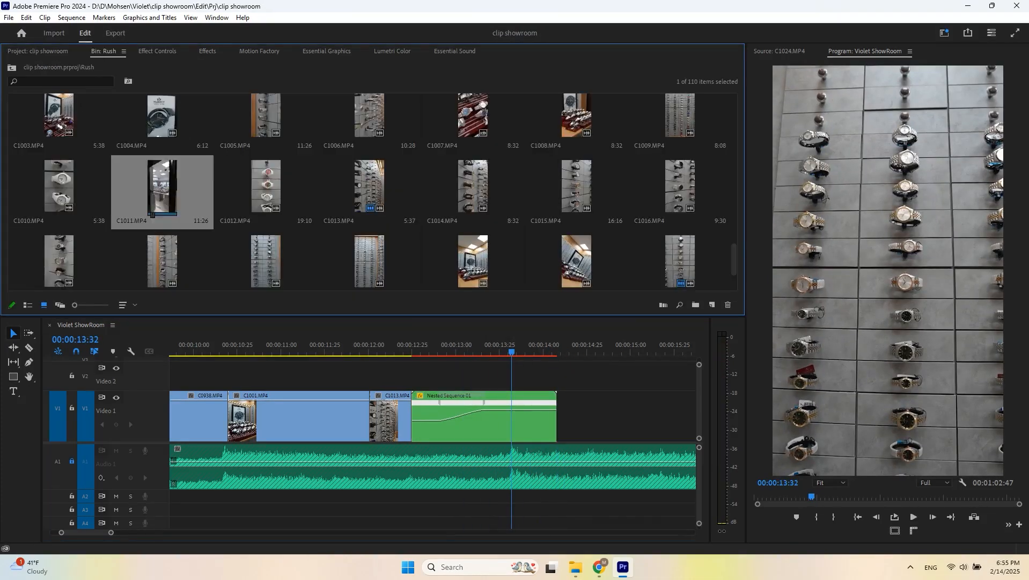
key(space)
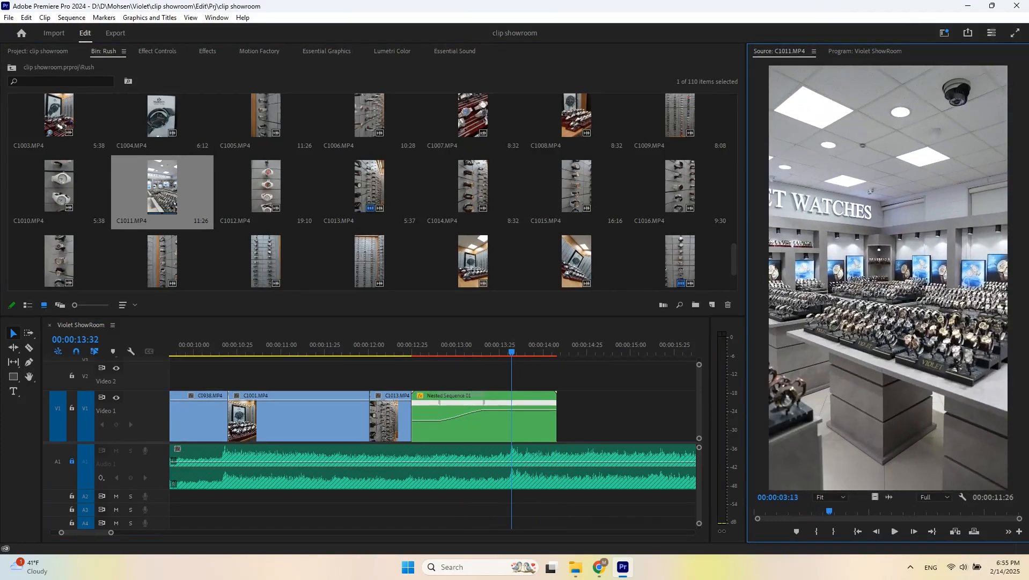
key(o)
drag(875, 497, 560, 421)
- Play back the sequence around the newly added C1011 clip
key(minus)
key(space)
key(space)
key(Up)
key(Left)
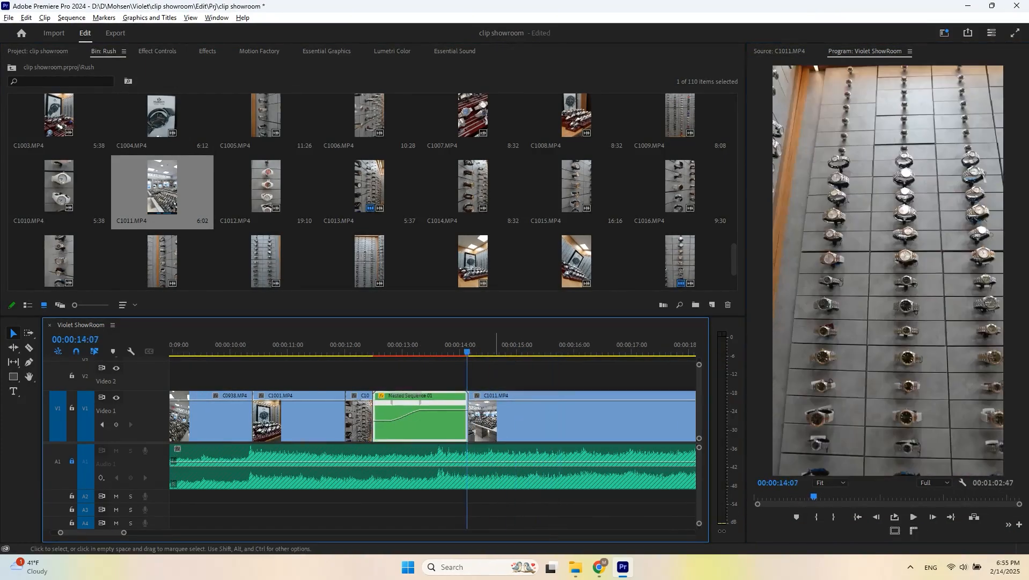
key(minus)
key(space)
scroll(516, 440, down, 1)
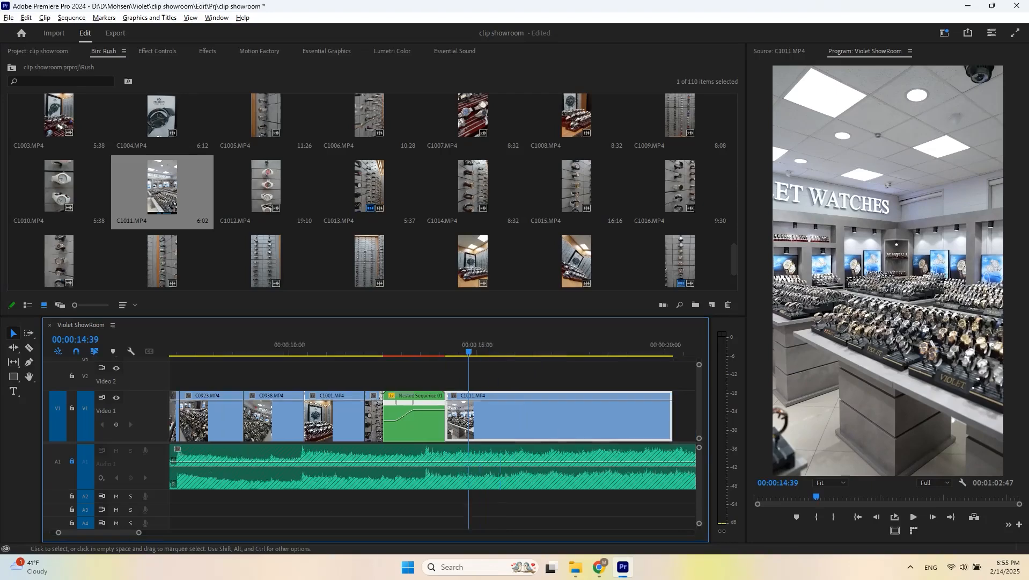
scroll(504, 440, down, 2)
key(space)
key(space)
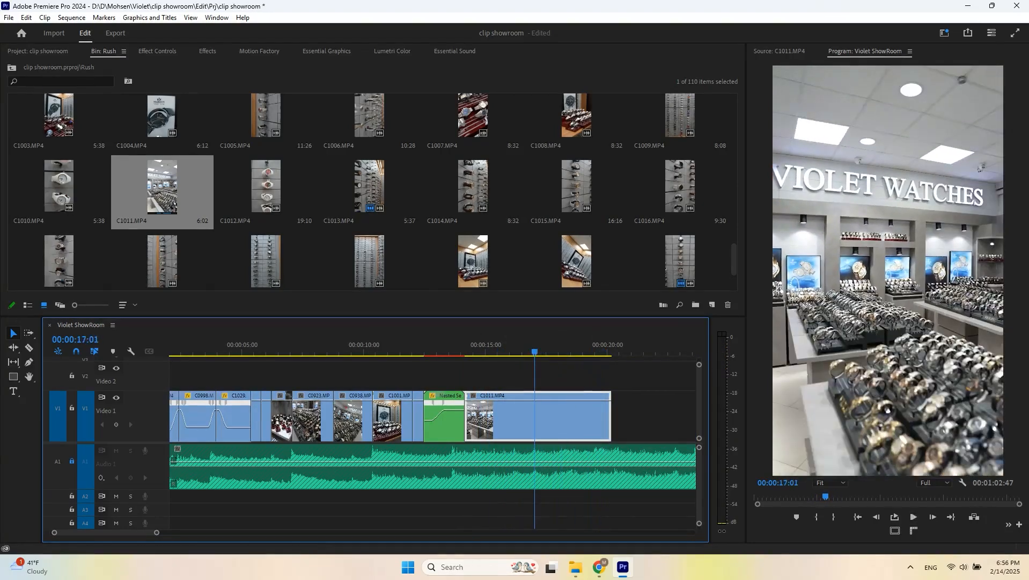
- Apply Warp Stabilizer to the C1011 clip and set its Smoothness to 10%
key(shift+7)
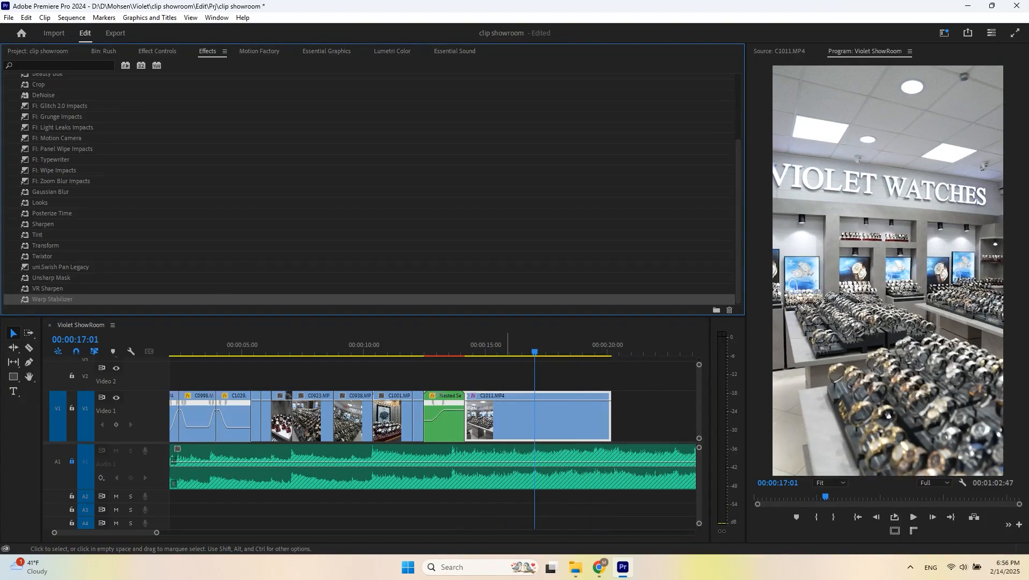
click(158, 52)
drag(533, 349, 605, 349)
scroll(215, 236, down, 3)
click(196, 244)
text(10)
key(Return)
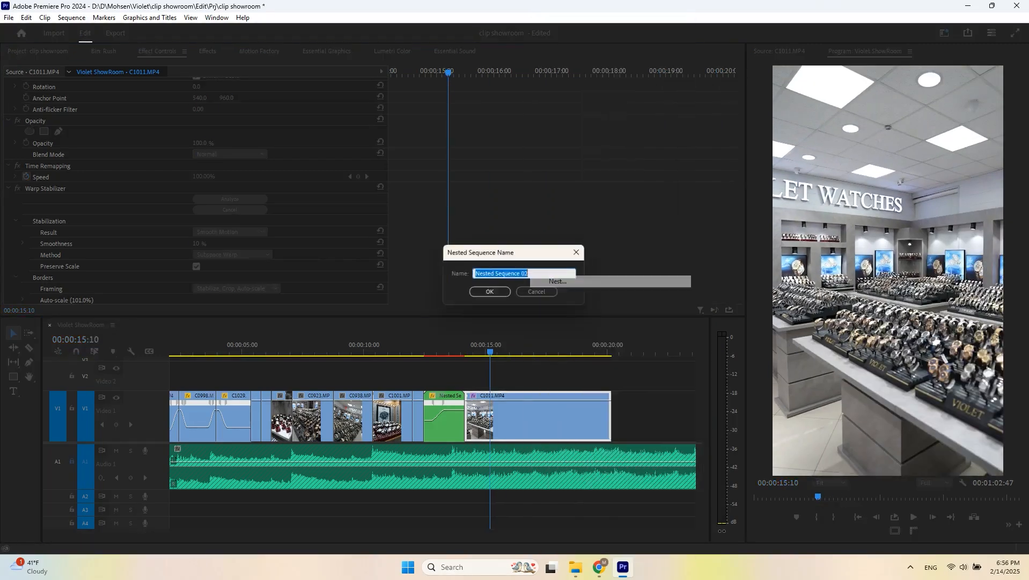
- Nest the stabilized C1011 clip and apply Twixtor to the new nested sequence, then preview it
key(Return)
key(shift+7)
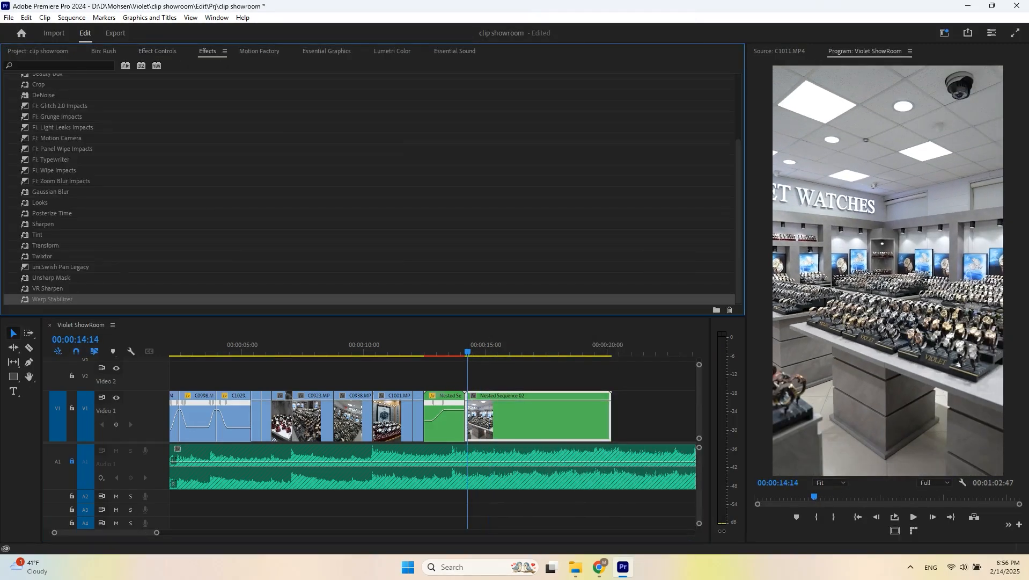
drag(42, 255, 528, 418)
click(454, 349)
scroll(454, 416, up, 1)
key(space)
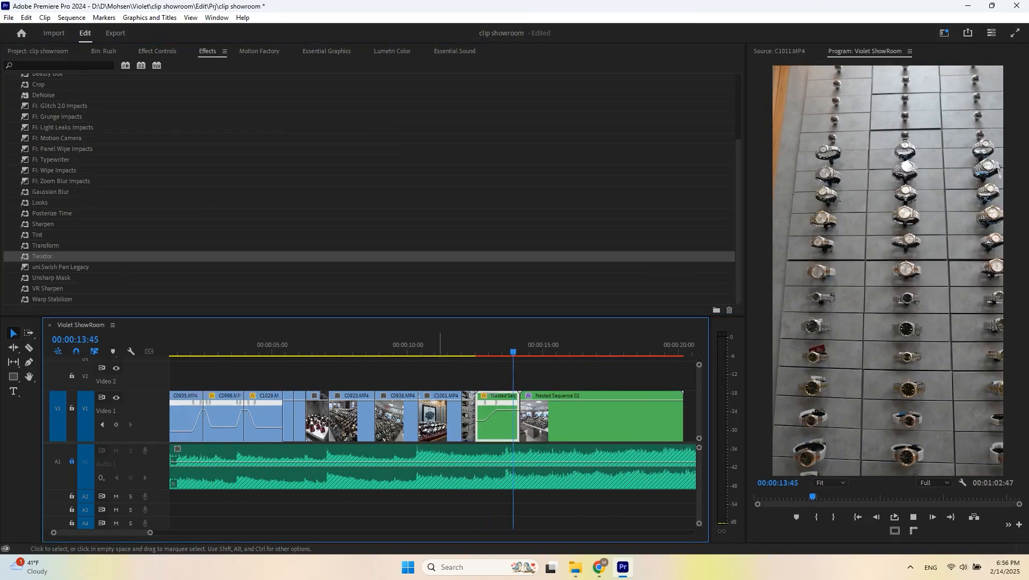
scroll(455, 416, down, 3)
key(space)
- Open the nested sequence's Twixtor settings and review its Output Control options
click(158, 51)
scroll(215, 215, down, 3)
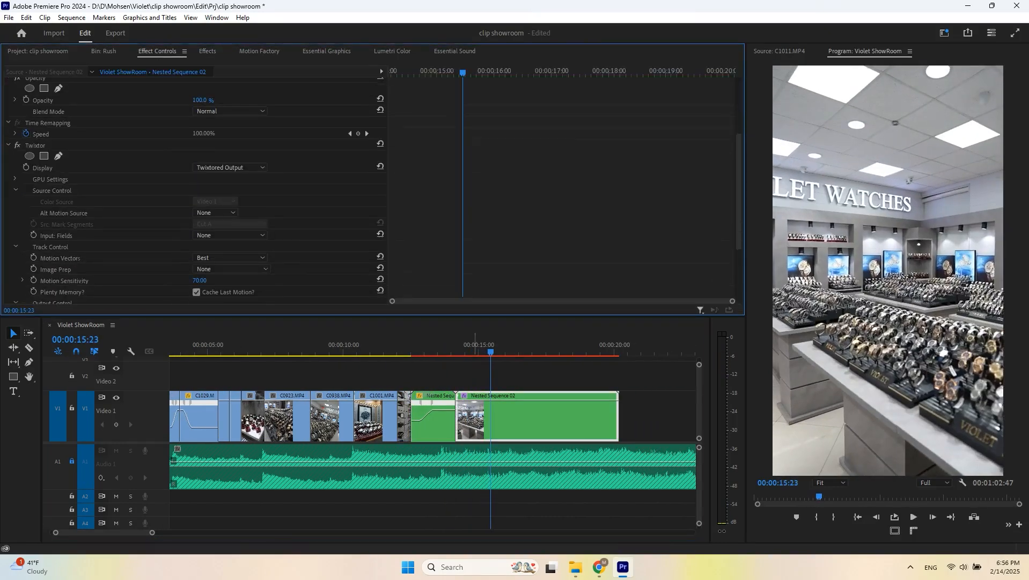
click(451, 349)
key(space)
key(space)
scroll(215, 215, down, 5)
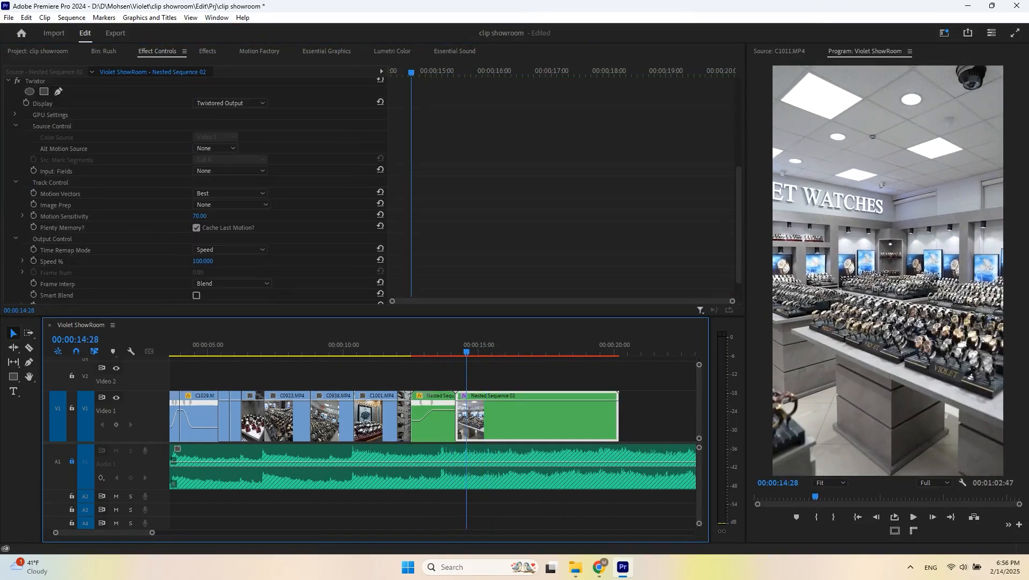
- Keyframe Twixtor's Speed % on Nested Sequence 02, ramping up to 755 and back down
click(34, 261)
click(482, 349)
drag(203, 261, 333, 261)
key(space)
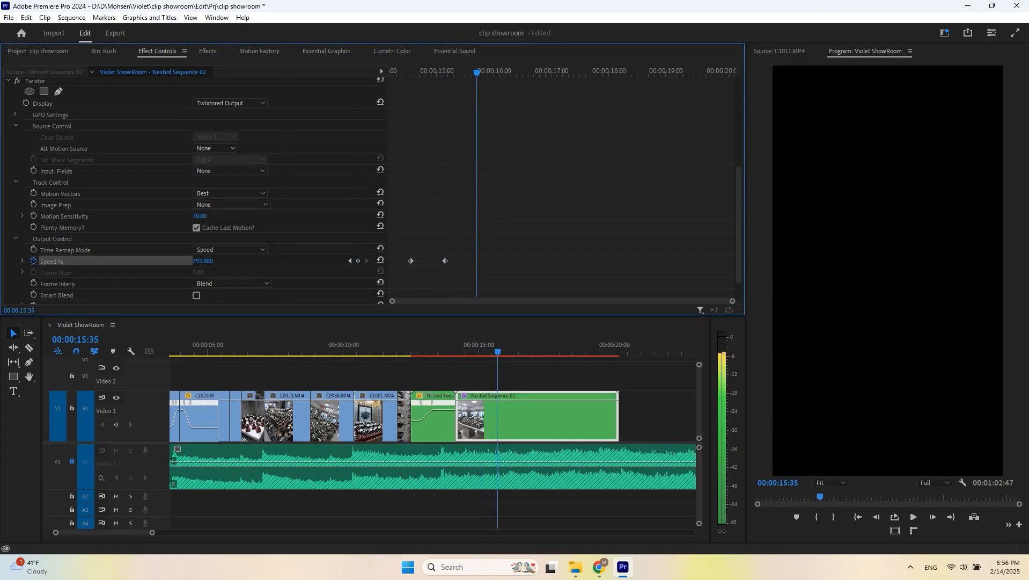
scroll(215, 188, down, 2)
text(100)
key(Return)
key(Up)
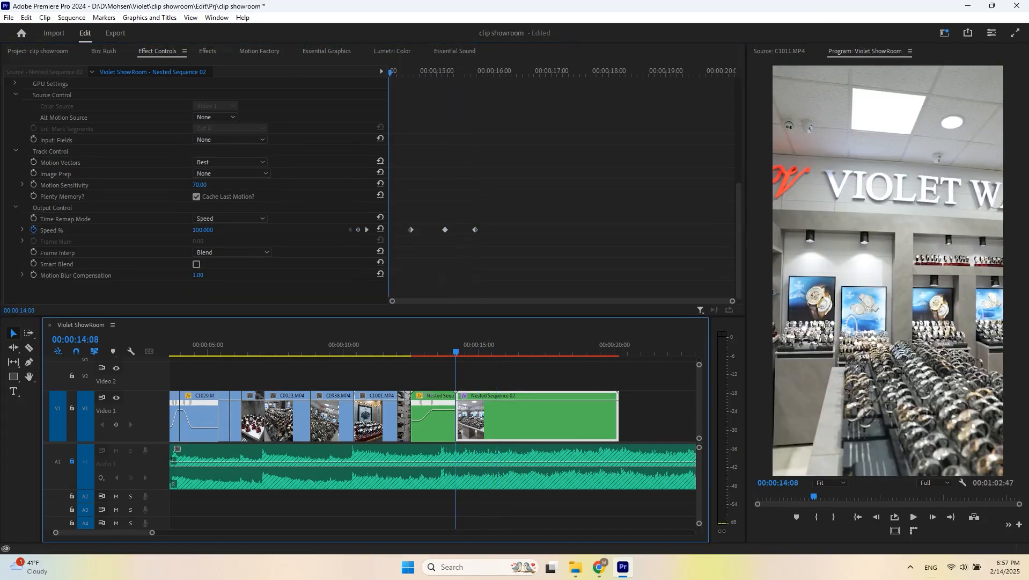
- Play back the Twixtor speed ramp on Nested Sequence 02
click(465, 376)
key(space)
key(Up)
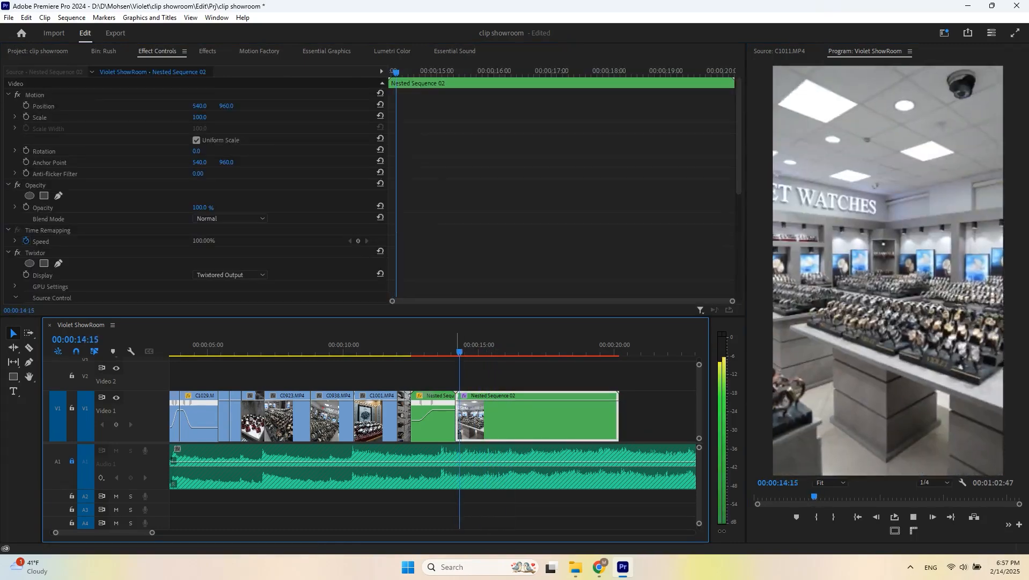
key(space)
- Jump to the peak Speed % keyframe and fine-tune its speed value on Nested Sequence 02
key(space)
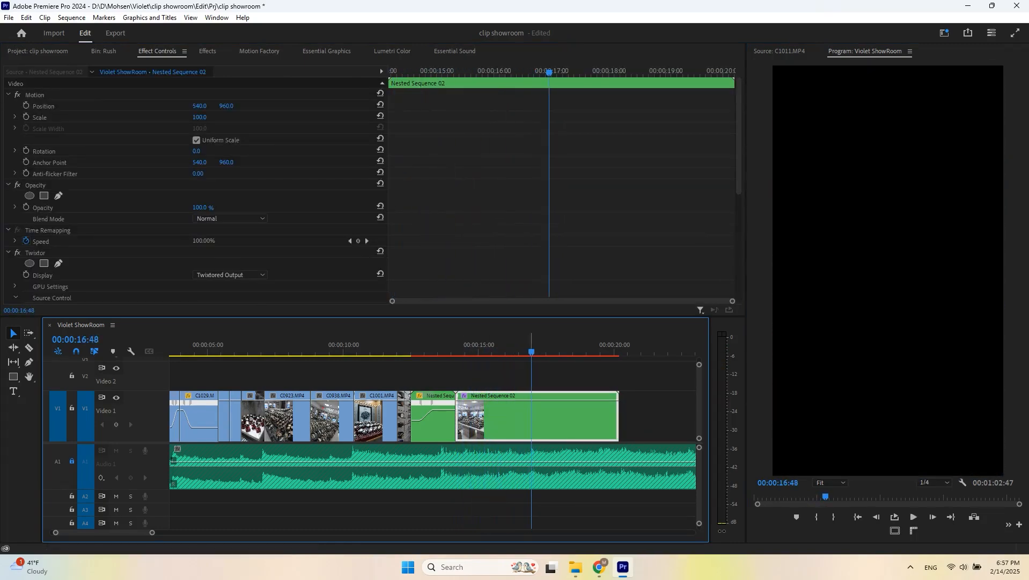
scroll(322, 215, down, 5)
click(350, 230)
click(463, 345)
key(space)
key(space)
click(350, 229)
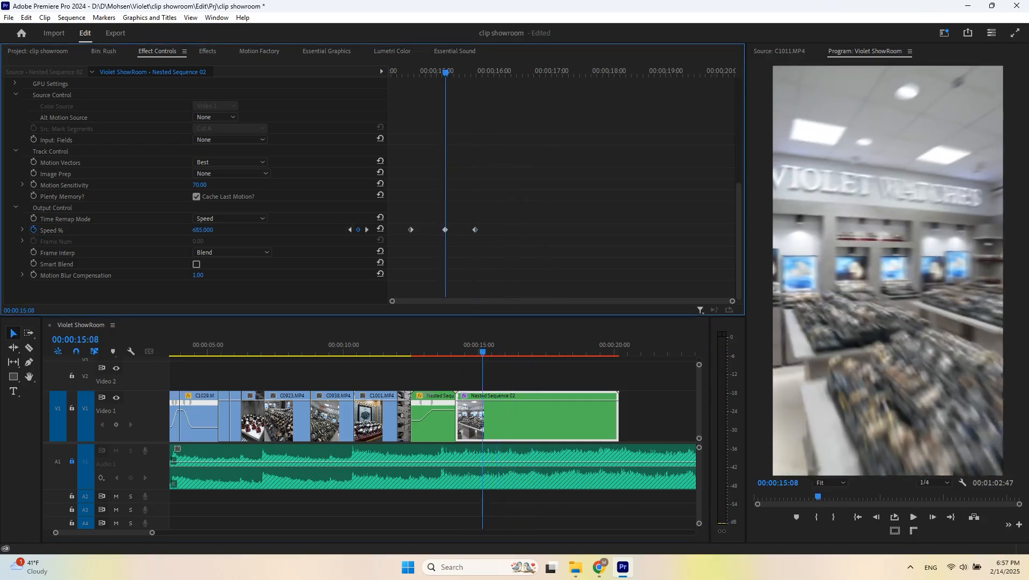
click(474, 72)
click(472, 345)
key(space)
key(space)
click(349, 230)
drag(201, 229, 207, 230)
- Ripple-trim Nested Sequence 02's end to the playhead and save the project
key(space)
click(558, 375)
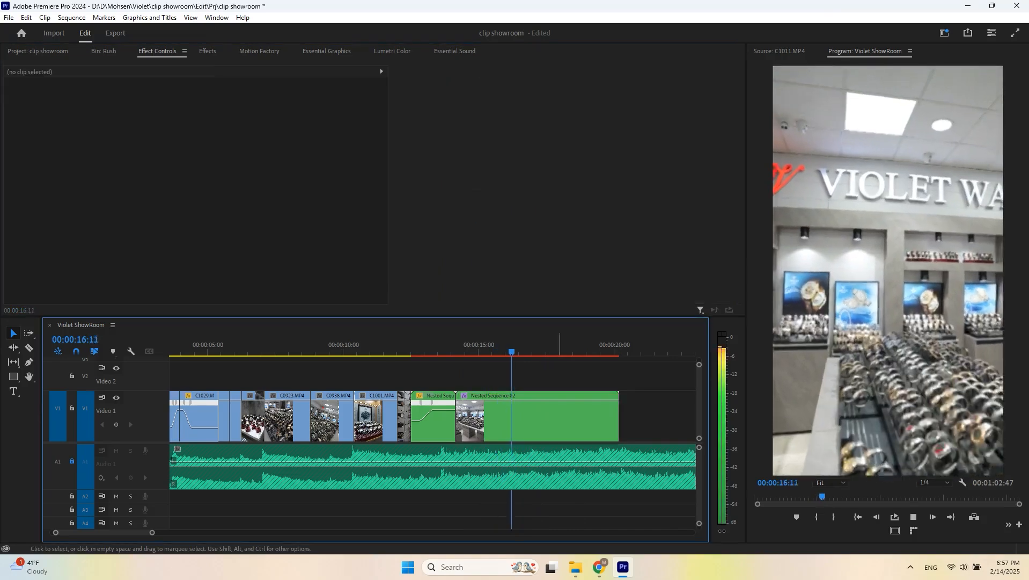
- Export the frame at 00:00:14:08 as a JPEG still
key(space)
click(559, 416)
key(w)
key(ctrl+s)
click(458, 345)
key(space)
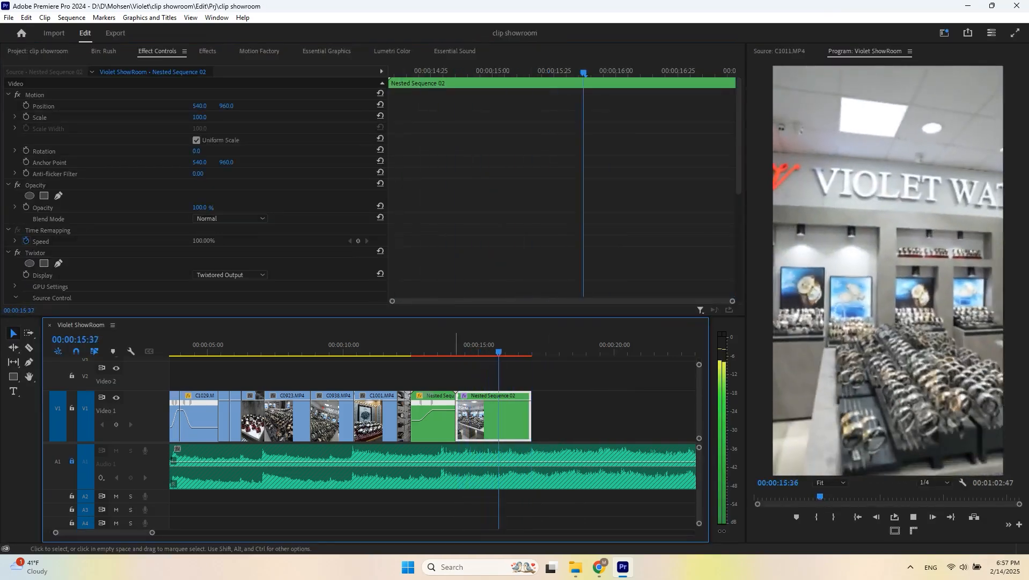
click(456, 345)
click(474, 376)
drag(746, 483, 654, 483)
click(966, 517)
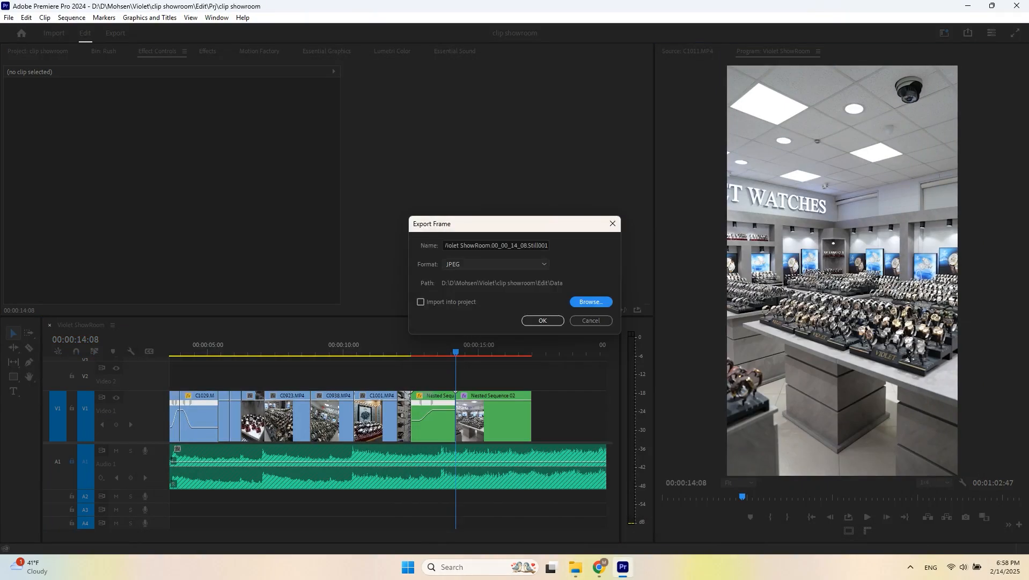
key(Return)
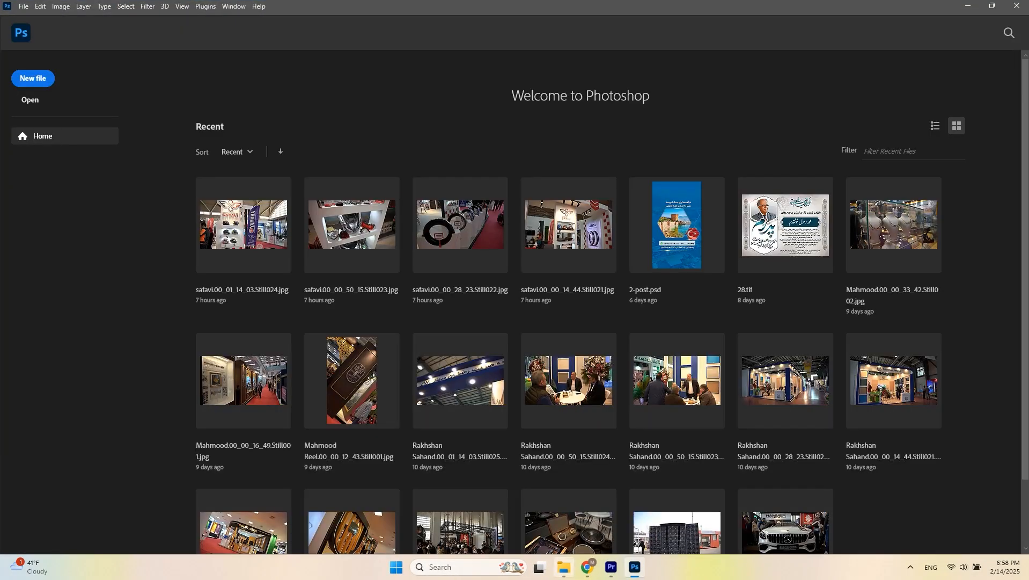
- Open the exported still image in Photoshop
click(563, 567)
scroll(403, 178, up, 4)
drag(403, 169, 634, 567)
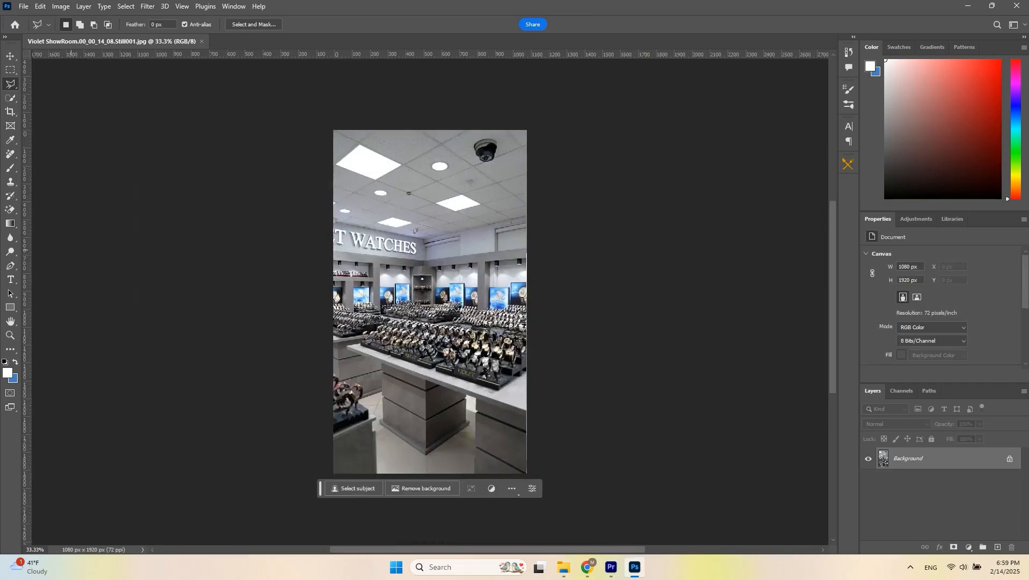
- Cut the lasso-selected front display table onto its own layer
scroll(268, 309, up, 5)
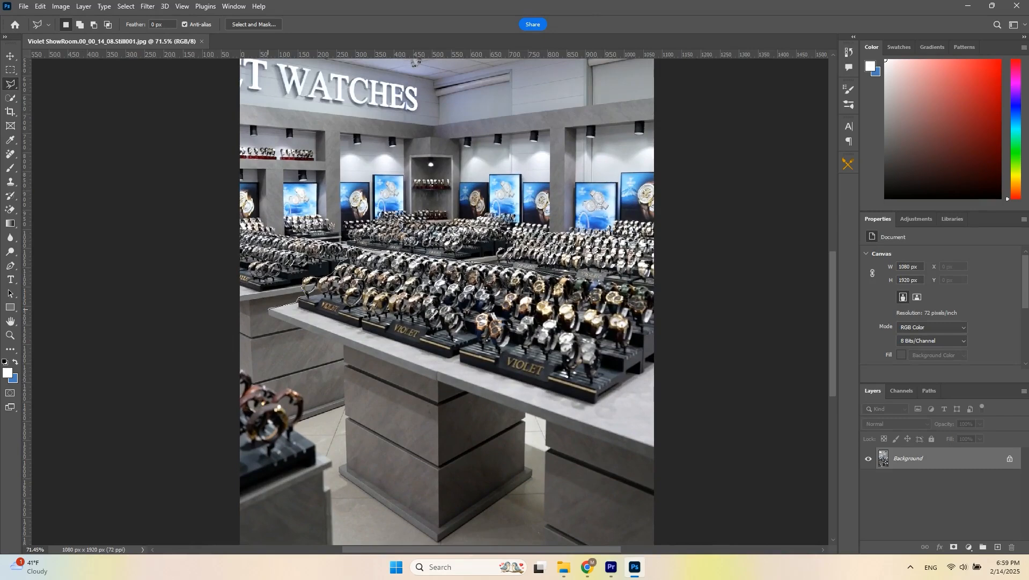
scroll(671, 456, down, 3)
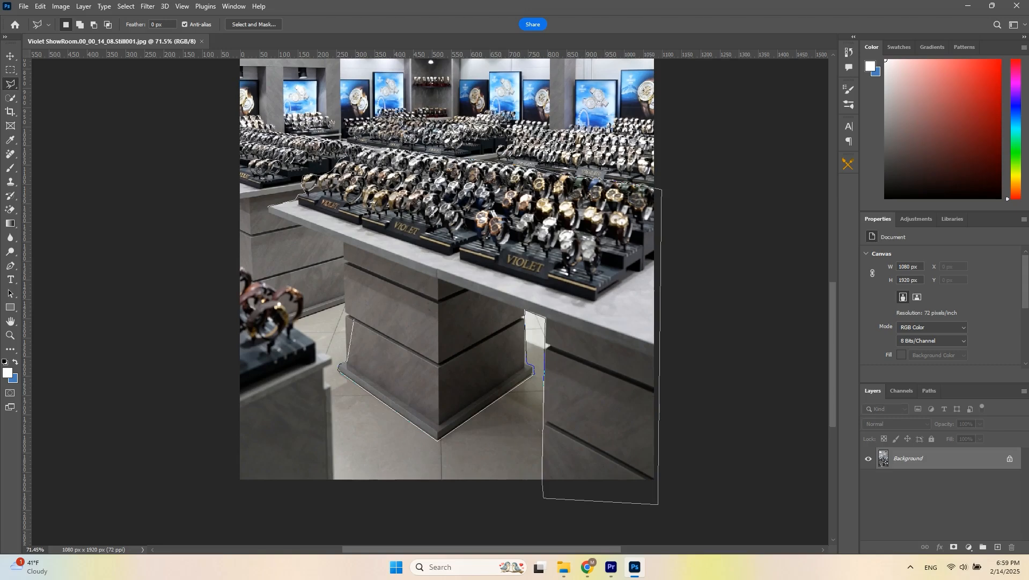
click(268, 208)
key(ctrl+j)
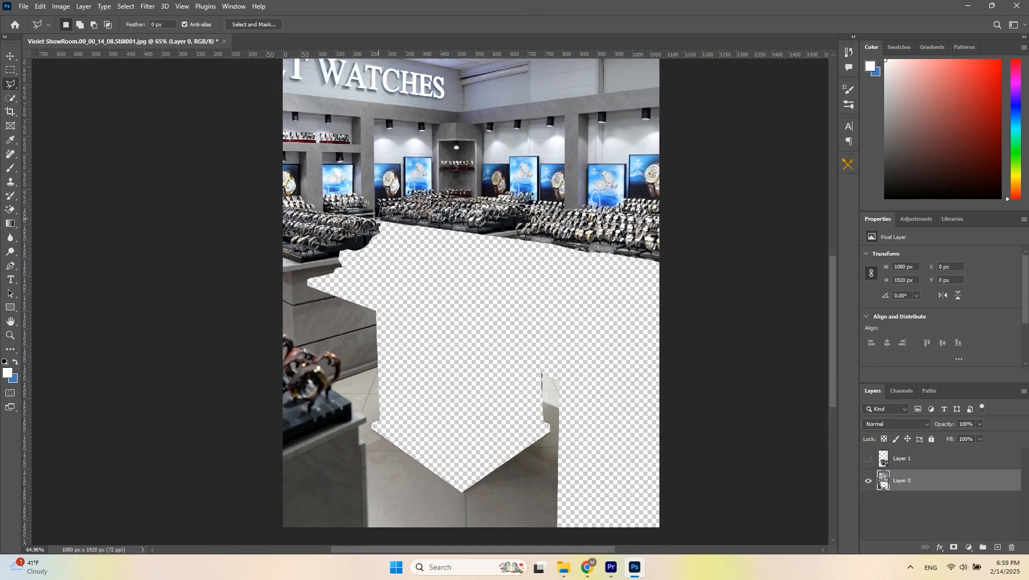
- Lasso the watch display counters and cut them onto a new layer
double_click(451, 262)
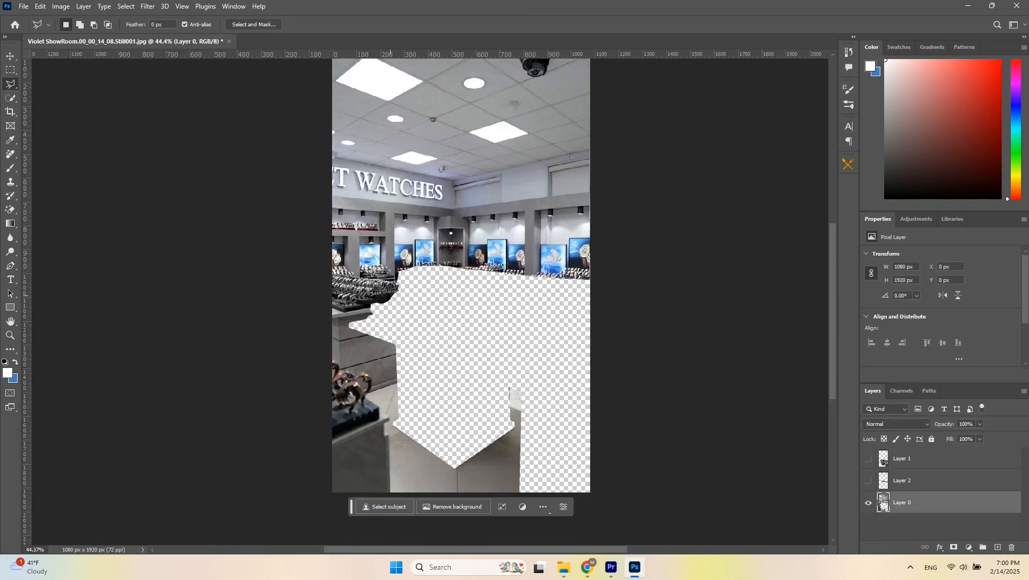
click(390, 278)
key(ctrl+shift+j)
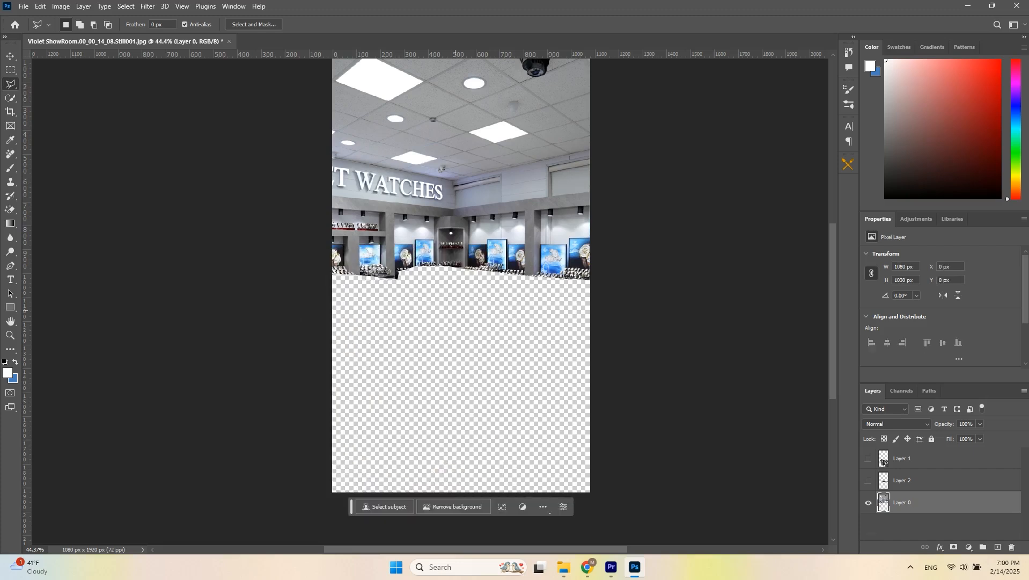
- Cut the rear wall displays and the right-hand wall onto two more separate layers
alt+scroll(475, 177, up, 5)
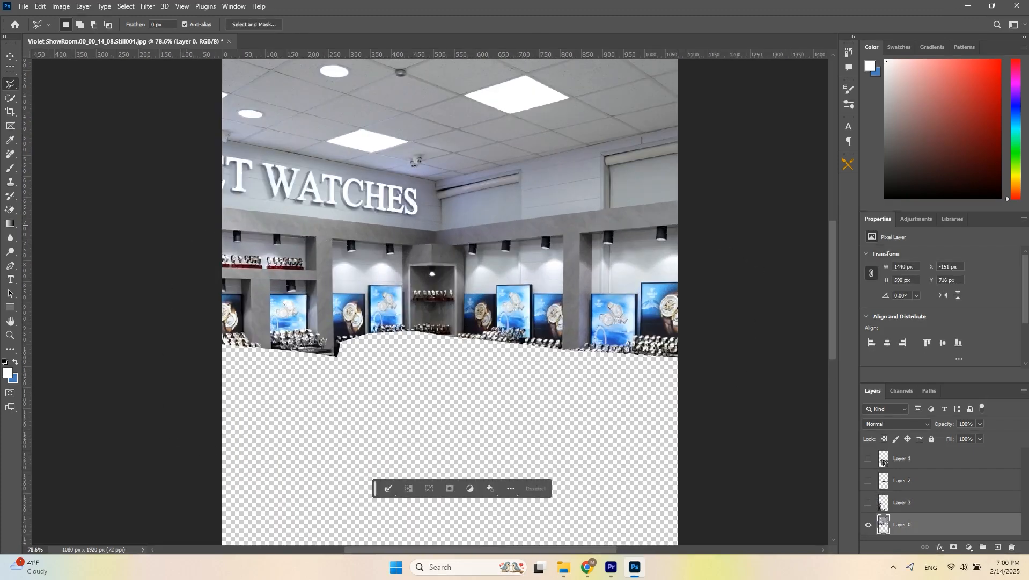
key(ctrl+shift+j)
scroll(434, 268, up, 2)
click(433, 266)
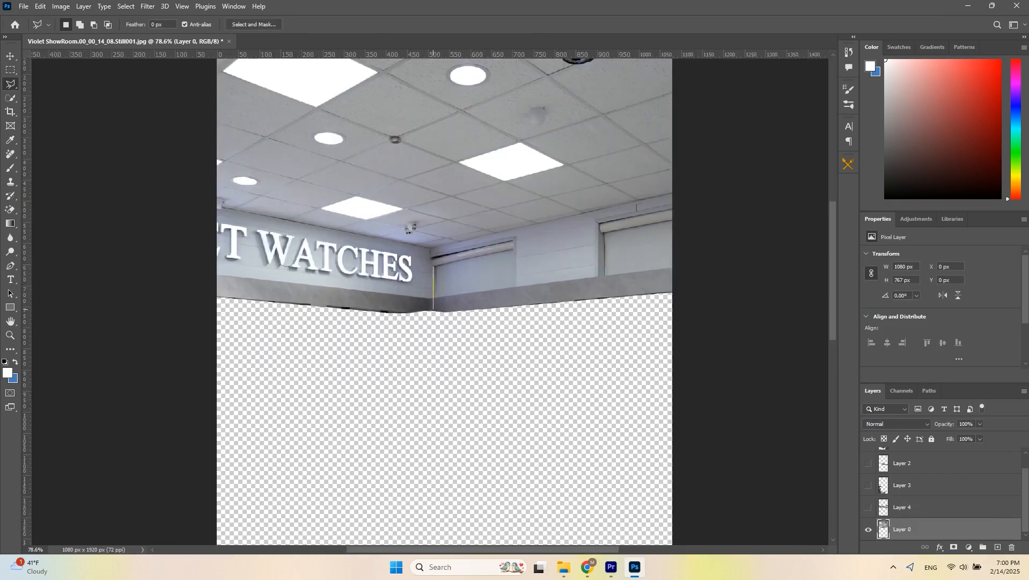
double_click(714, 363)
key(ctrl+shift+j)
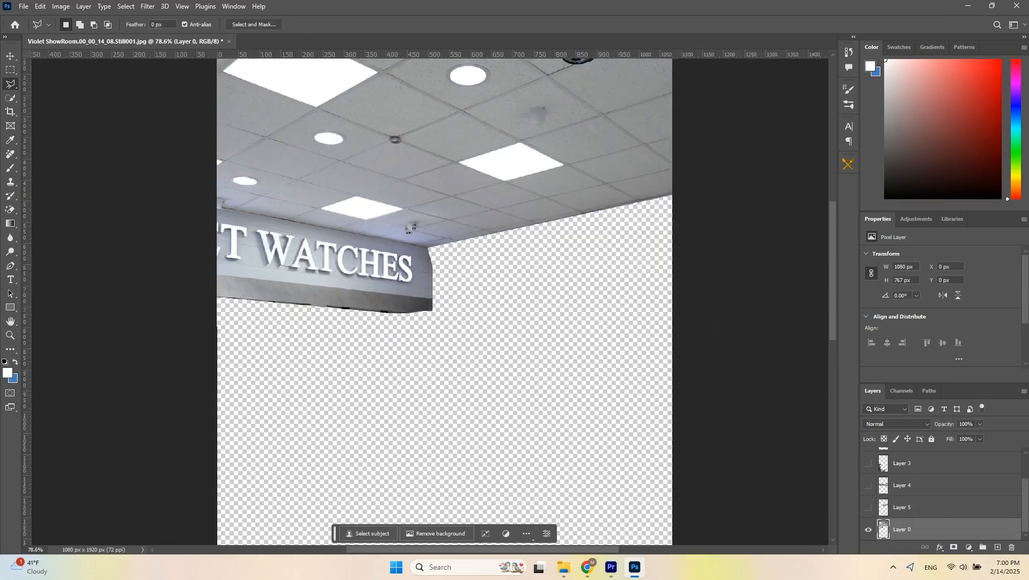
- Lasso the WATCHES sign area and cut it onto its own layer
click(430, 251)
click(287, 415)
click(479, 387)
double_click(493, 265)
key(ctrl+shift+j)
- Switch layer visibility to show Layer 1 and hide Layer 0
click(869, 507)
click(869, 529)
scroll(872, 504, up, 5)
click(868, 458)
- Open Save for Web and create a new destination folder named 1
key(ctrl+alt+shift+s)
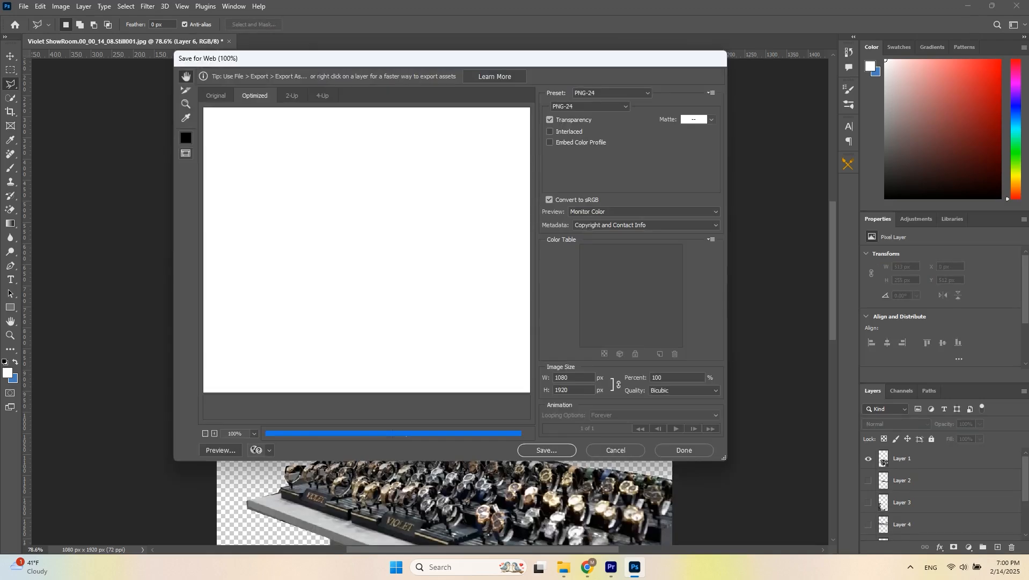
key(alt+Tab)
key(ctrl+shift+n)
text(1)
key(Return)
key(Return)
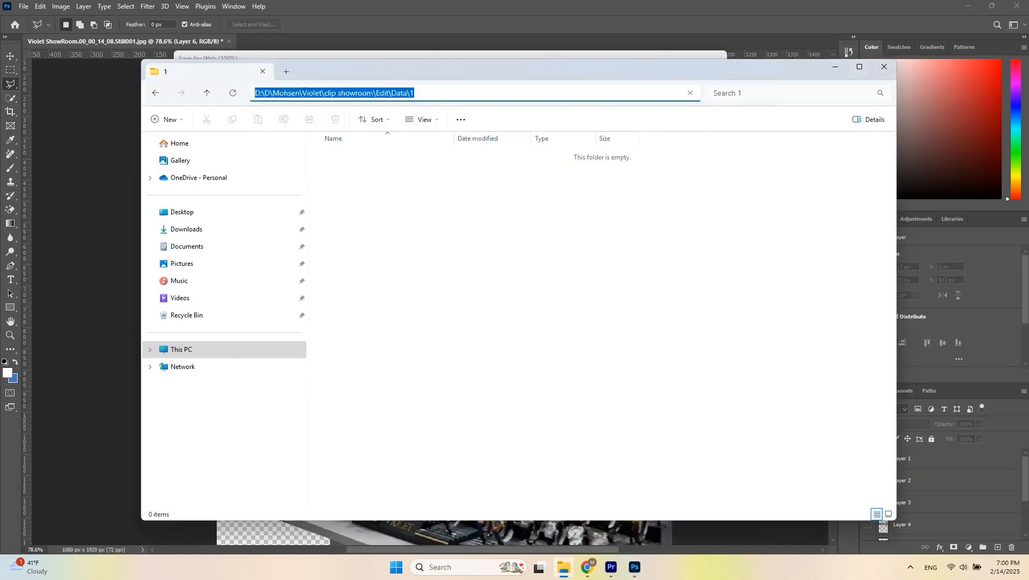
- Save the optimized image as 1 into the new folder 1, and close the document without saving
key(alt+d)
key(ctrl+c)
key(alt+Tab)
key(Return)
key(ctrl+v)
key(Return)
text(1)
key(Return)
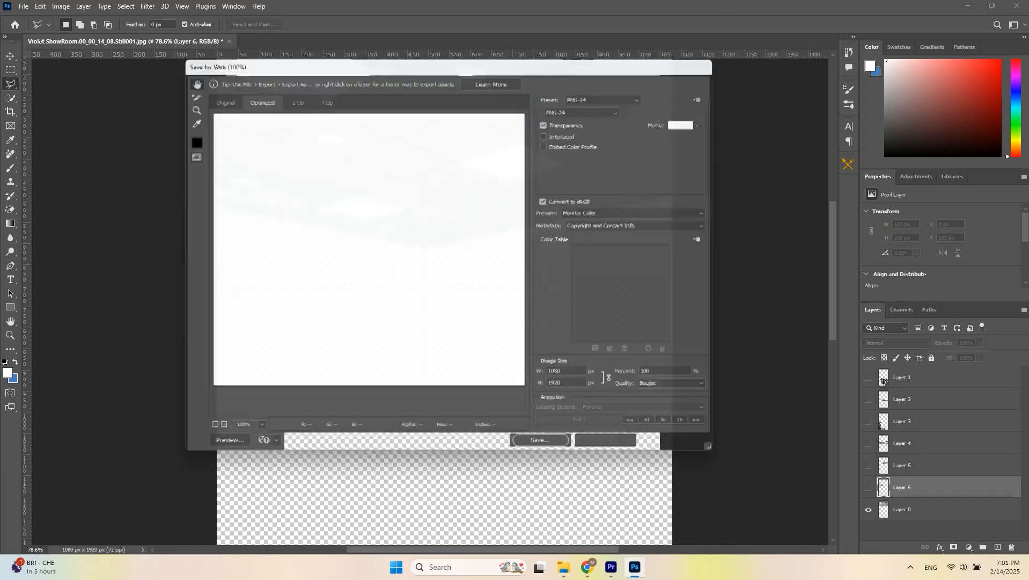
key(n)
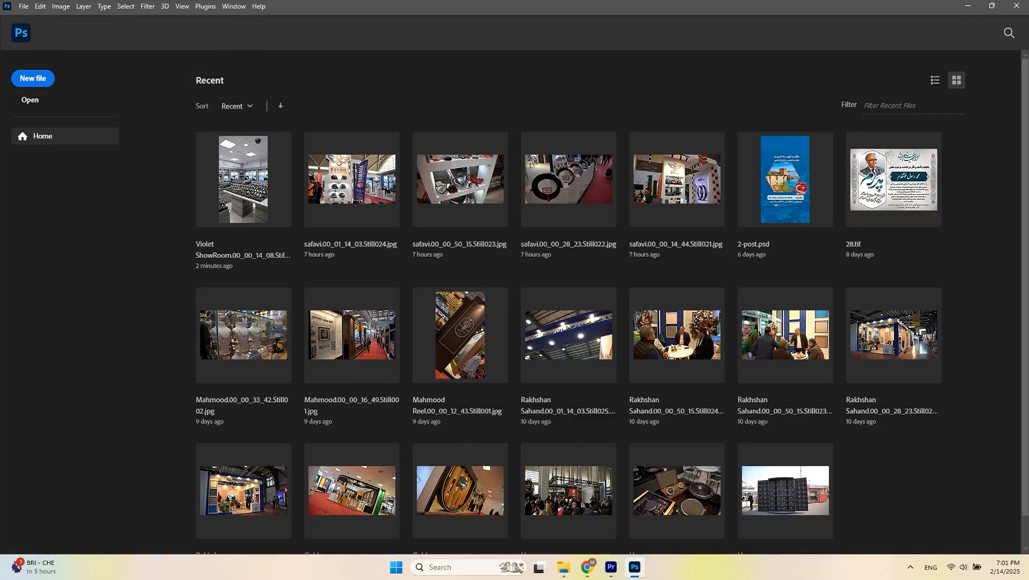
- Create a new bin named pic in the project and import the exported folder 1 of PNG layers into it
click(968, 6)
key(alt+Up)
click(611, 567)
click(604, 304)
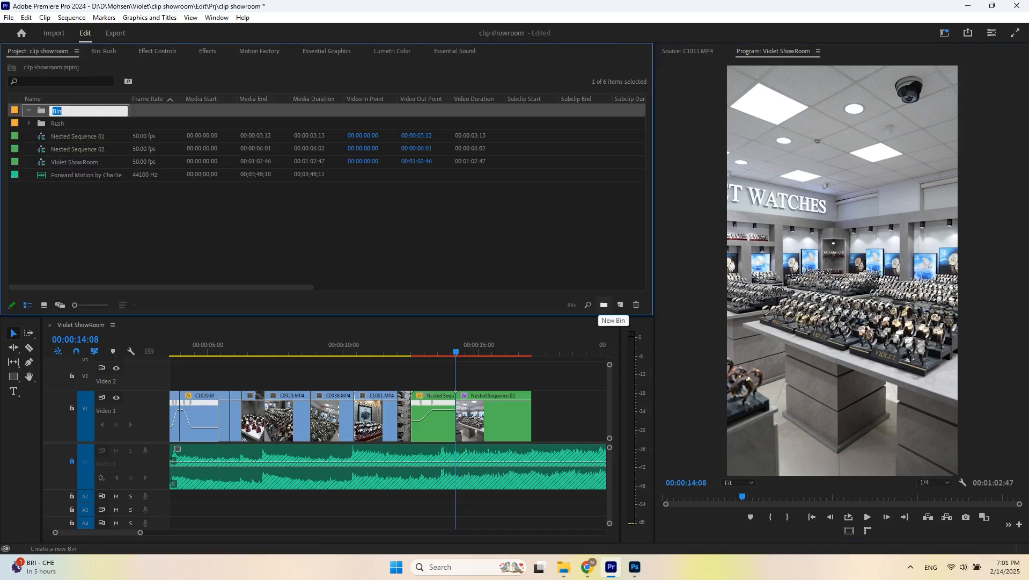
click(499, 236)
click(564, 566)
drag(344, 164, 430, 377)
- Place 1.png on Video 2 above the nested sequences, starting at about 13:28
click(80, 237)
click(434, 421)
click(443, 341)
scroll(442, 416, up, 3)
click(40, 123)
scroll(140, 417, down, 2)
scroll(140, 462, down, 2)
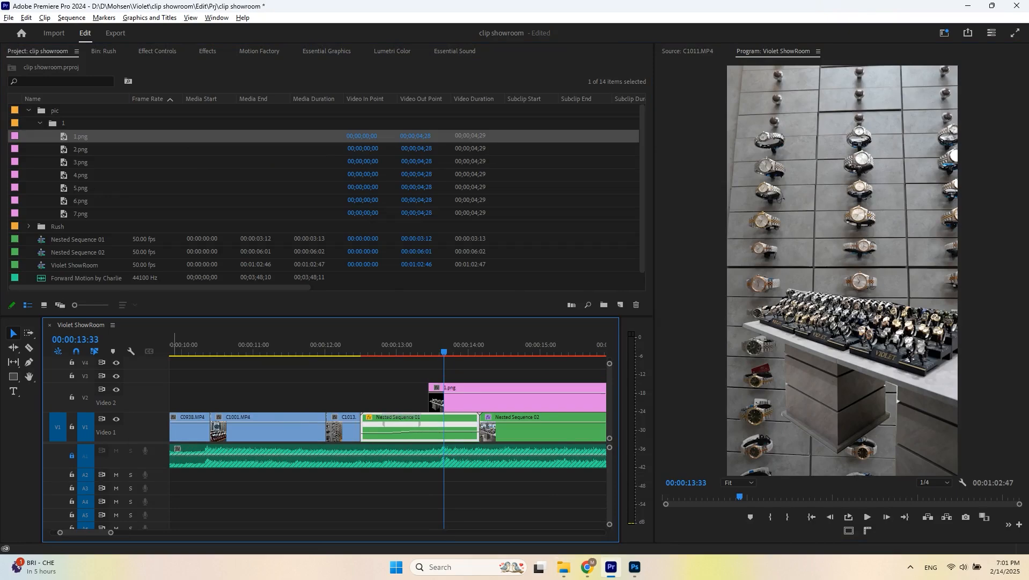
drag(141, 476, 140, 478)
drag(332, 316, 332, 265)
click(400, 293)
key(space)
key(space)
click(410, 293)
drag(410, 293, 437, 293)
drag(429, 424, 437, 427)
- Apply the FI: Block Motion Impacts transition to the start of 1.png and save the project
click(208, 51)
scroll(108, 126, up, 3)
click(8, 133)
click(14, 154)
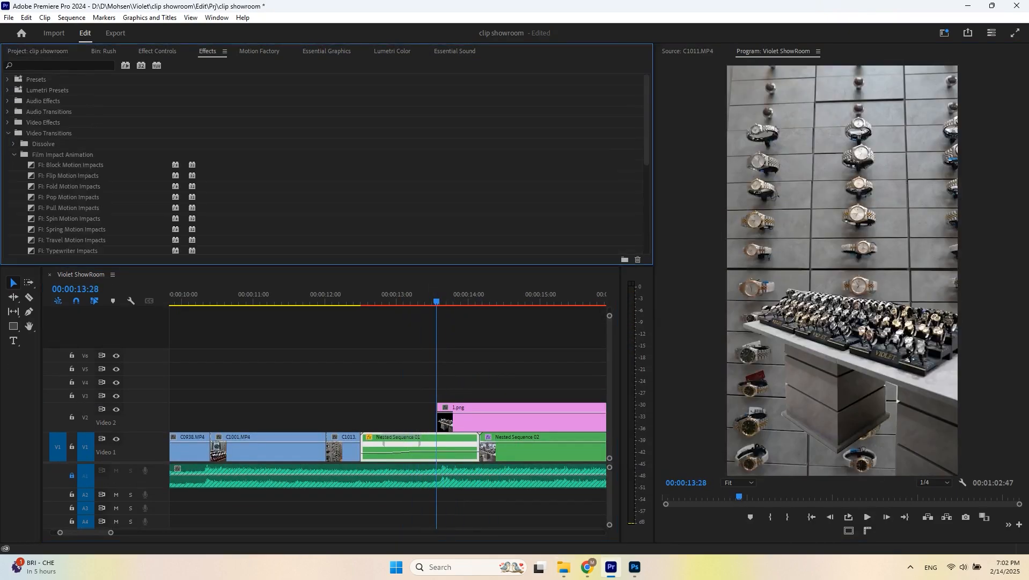
drag(69, 165, 444, 418)
key(ctrl+s)
key(space)
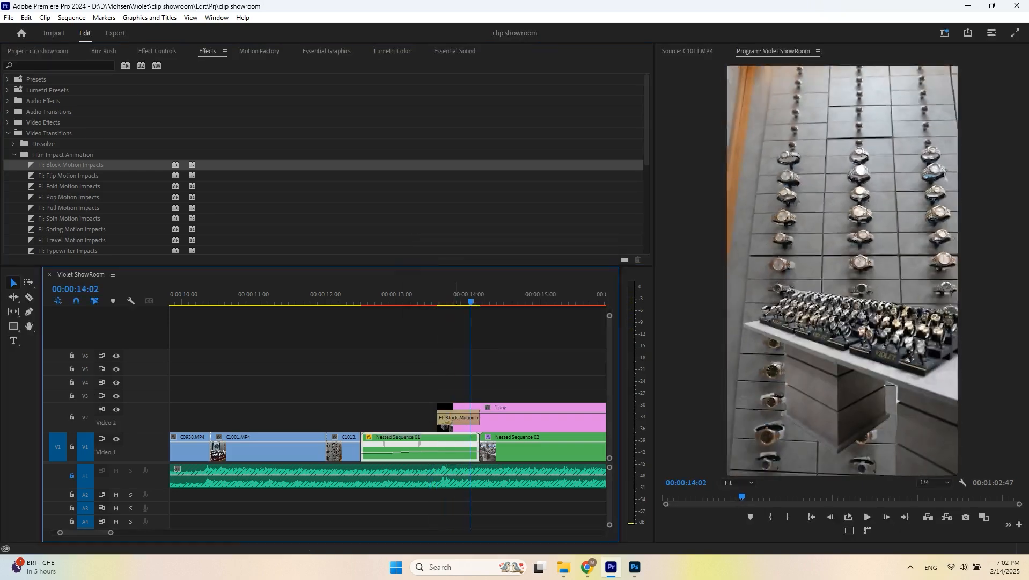
- Stack 2.png through 7.png on Video 3 to Video 8, each starting slightly later, with Block Motion Impacts transitions
alt+drag(502, 418, 514, 396)
scroll(499, 396, up, 2)
click(380, 294)
key(space)
click(408, 293)
click(440, 293)
click(37, 51)
alt+drag(80, 149, 526, 396)
alt+drag(511, 396, 511, 382)
drag(527, 382, 549, 382)
alt+drag(80, 162, 531, 382)
alt+drag(532, 382, 531, 369)
drag(540, 368, 562, 369)
scroll(488, 370, down, 2)
alt+drag(81, 175, 542, 342)
alt+drag(80, 201, 531, 342)
alt+drag(536, 341, 558, 329)
alt+drag(80, 214, 556, 328)
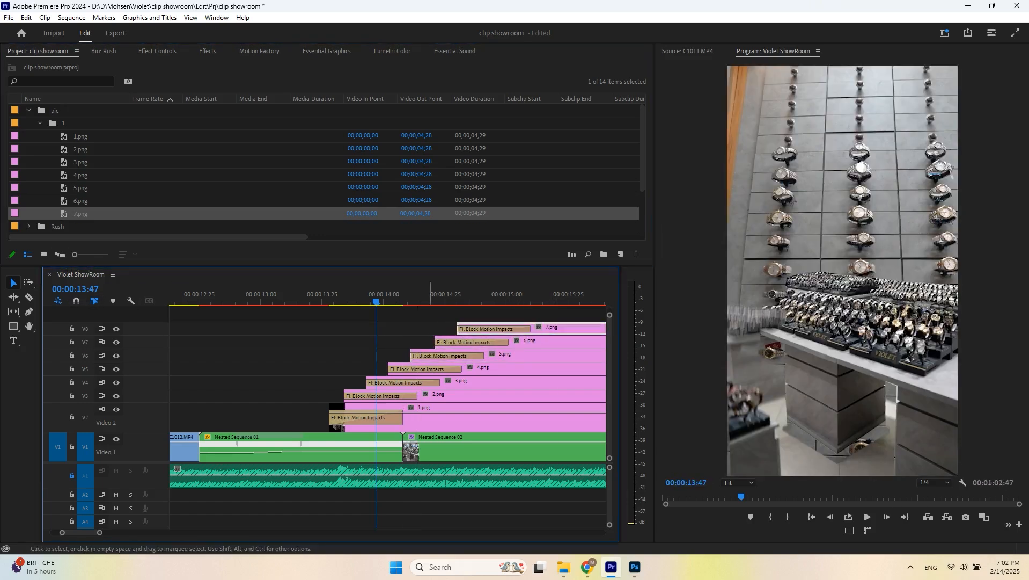
- Re-stagger the start times of the stacked PNG layer clips and preview the build-up
click(343, 450)
key(space)
key(space)
alt+scroll(331, 397, up, 2)
drag(510, 399, 501, 399)
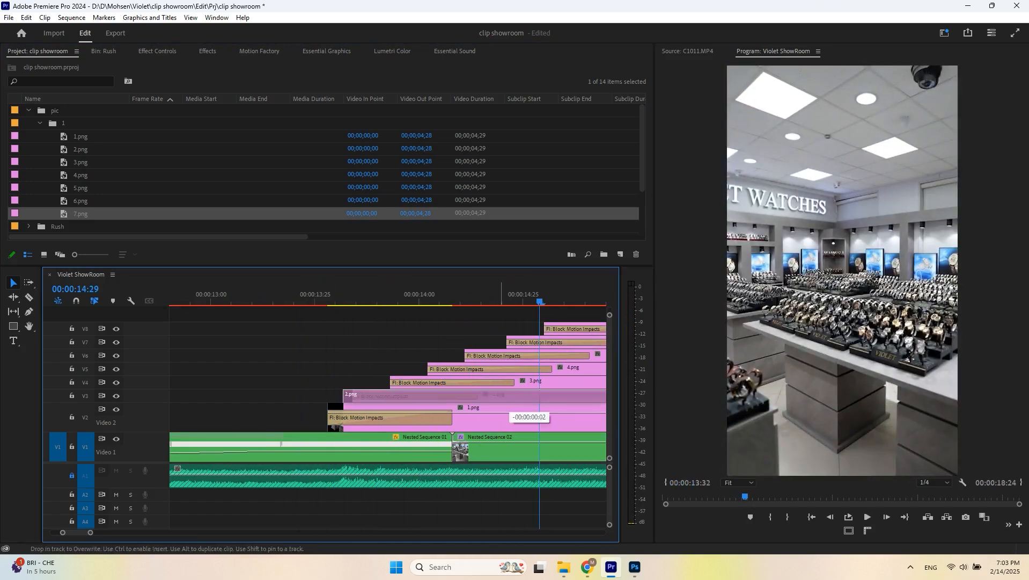
drag(558, 379, 529, 379)
drag(601, 367, 533, 354)
scroll(540, 351, down, 2)
drag(553, 342, 465, 342)
drag(586, 329, 510, 415)
click(227, 297)
key(space)
key(space)
- Cut all the layer clips at the playhead and delete the parts after the cut
key(ctrl+k)
click(513, 297)
drag(516, 314, 551, 409)
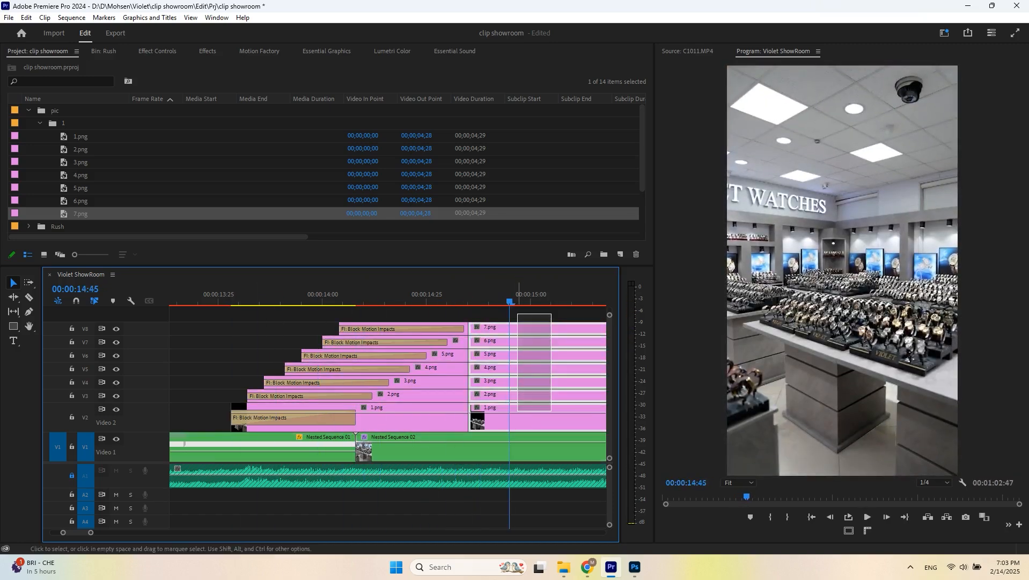
key(Delete)
- Nest all the stacked PNG layer clips into a single nested sequence
drag(556, 317, 392, 415)
key(alt+n)
key(Return)
click(194, 300)
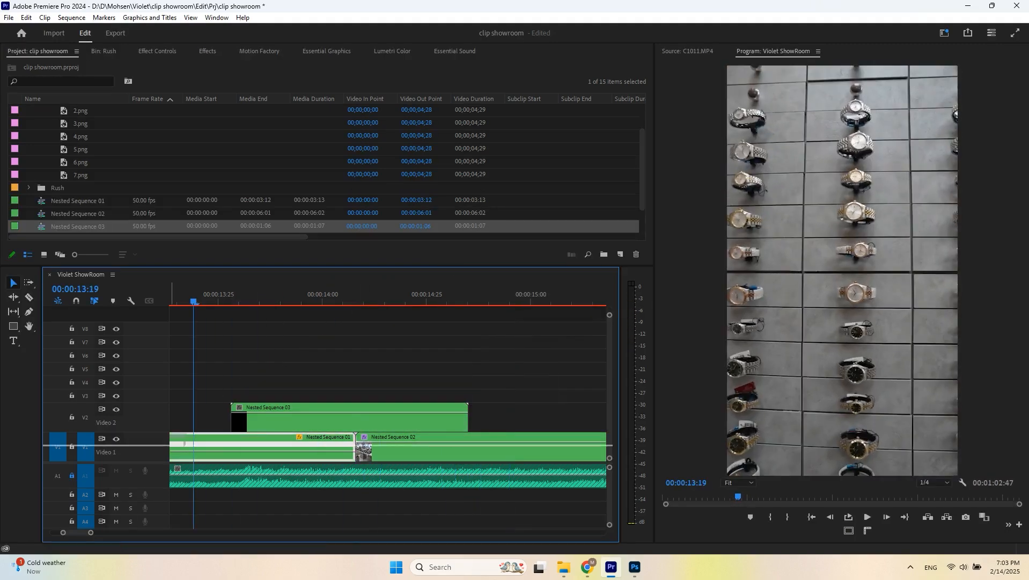
- Trim the new nested sequence's end to about 14:19, where Nested Sequence 02 begins
drag(145, 445, 145, 432)
key(ctrl+equal)
key(space)
click(245, 297)
key(space)
key(minus)
click(262, 297)
key(space)
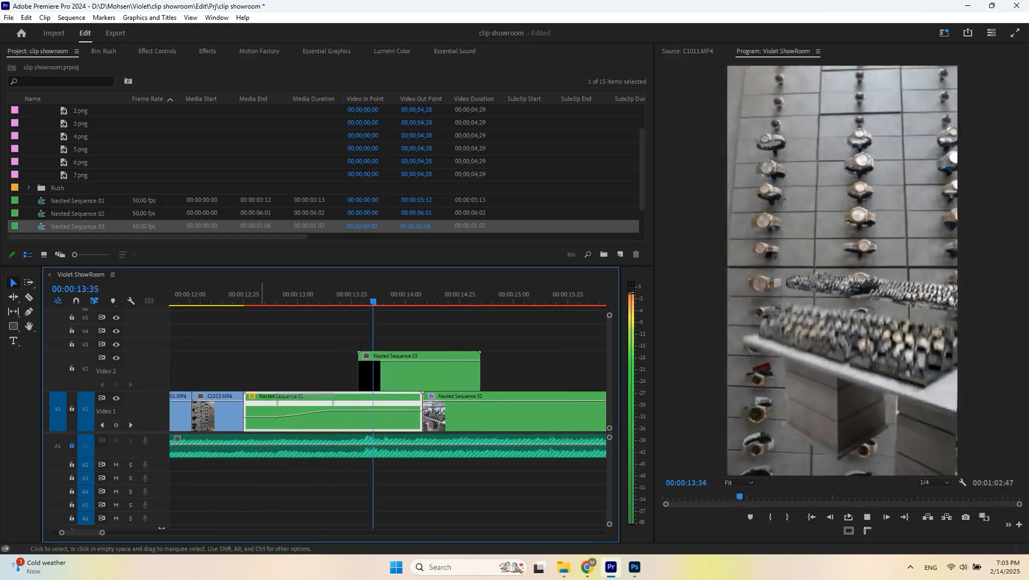
click(333, 297)
key(space)
click(446, 297)
drag(479, 377, 446, 377)
mouse_move(482, 416)
mouse_down()
mouse_move(508, 416)
mouse_move(481, 421)
mouse_up()
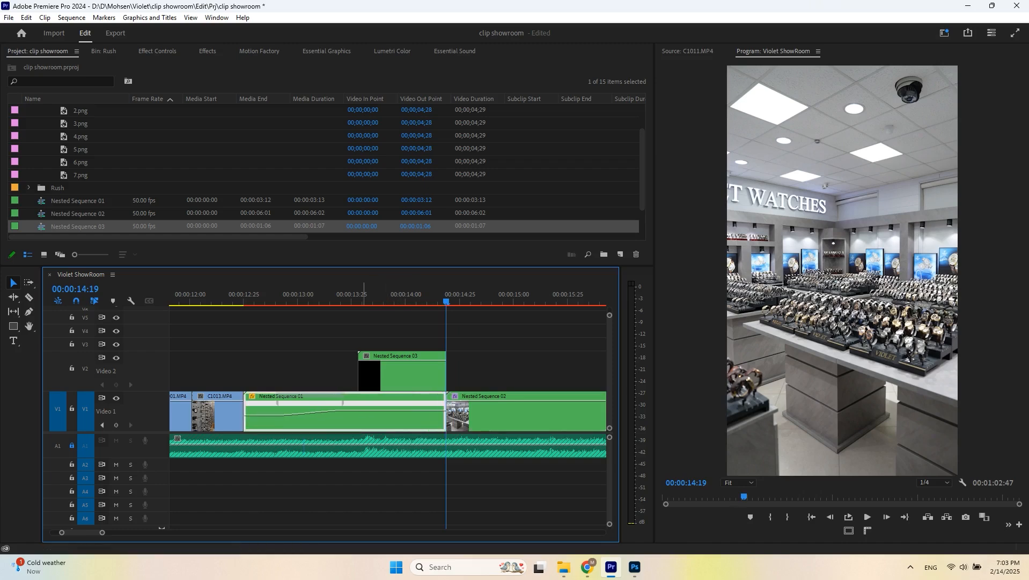
- Lower the contrast of the nested layer sequence in Lumetri Color
click(373, 297)
key(space)
key(minus)
click(375, 297)
key(space)
key(space)
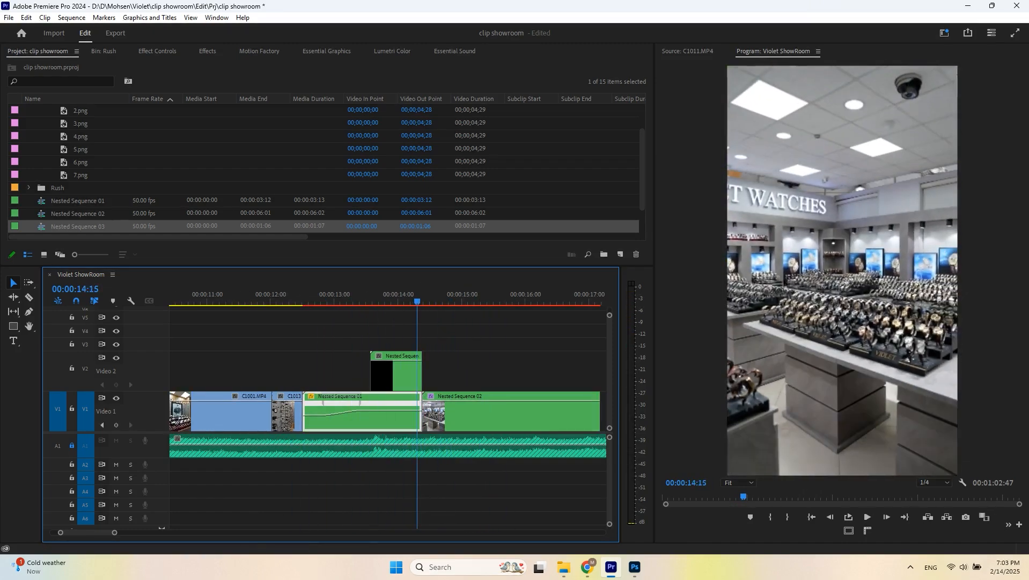
click(417, 373)
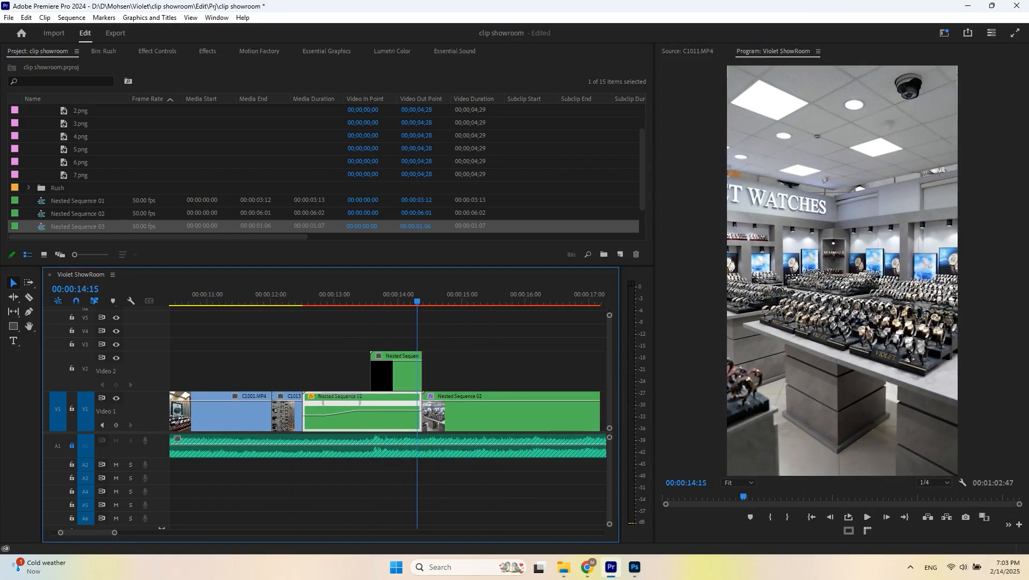
click(393, 52)
click(400, 373)
scroll(340, 182, down, 3)
drag(340, 178, 312, 178)
- Lower the contrast and raise the blacks of Nested Sequence 02 in Lumetri Color
click(449, 415)
key(space)
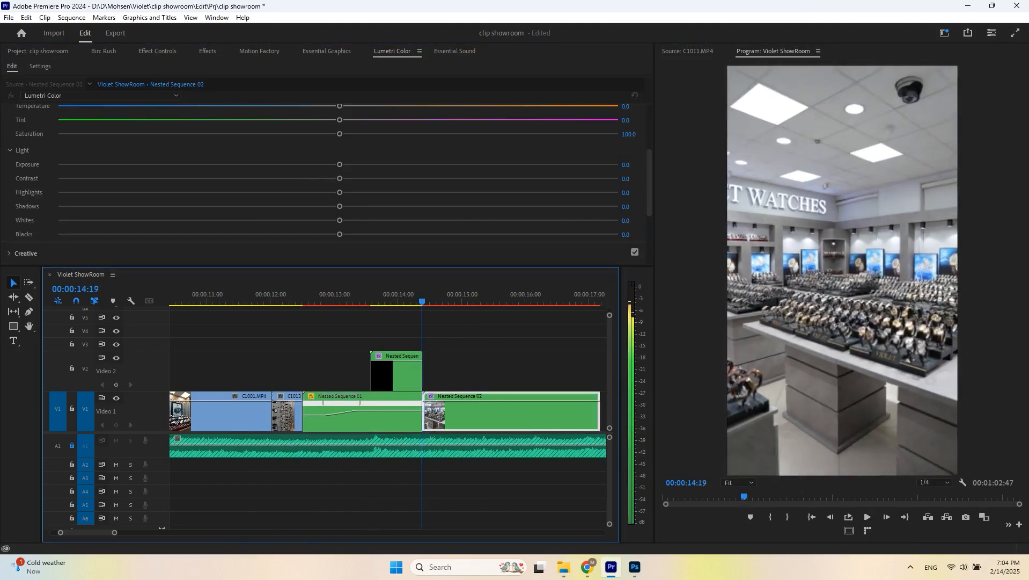
drag(313, 178, 286, 178)
drag(418, 299, 418, 300)
drag(339, 234, 344, 234)
drag(414, 299, 417, 299)
drag(344, 234, 349, 234)
click(389, 295)
key(space)
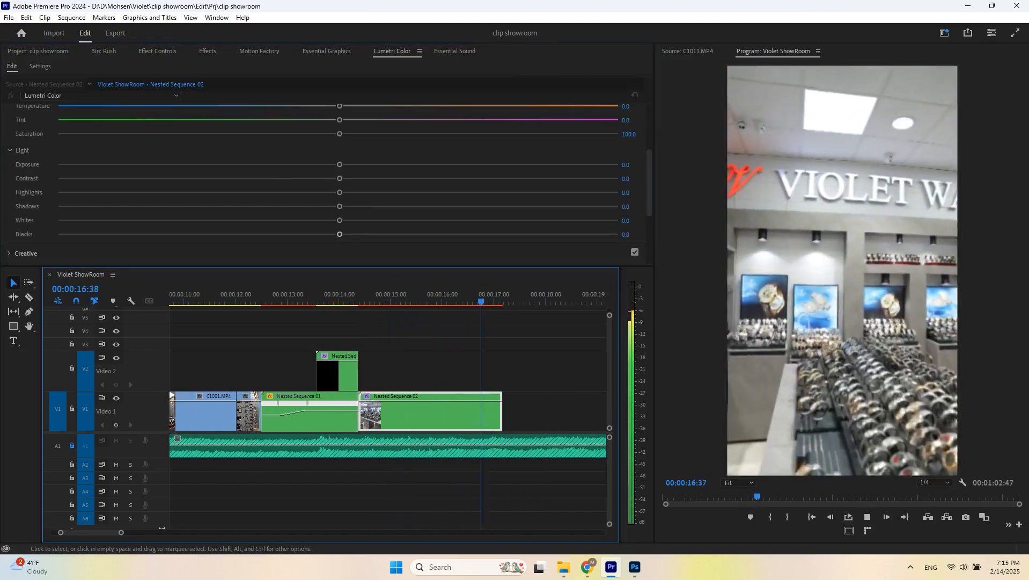
- Set an in point on C0924.MP4 and add it to the timeline after Nested Sequence 02
click(104, 51)
scroll(587, 135, up, 15)
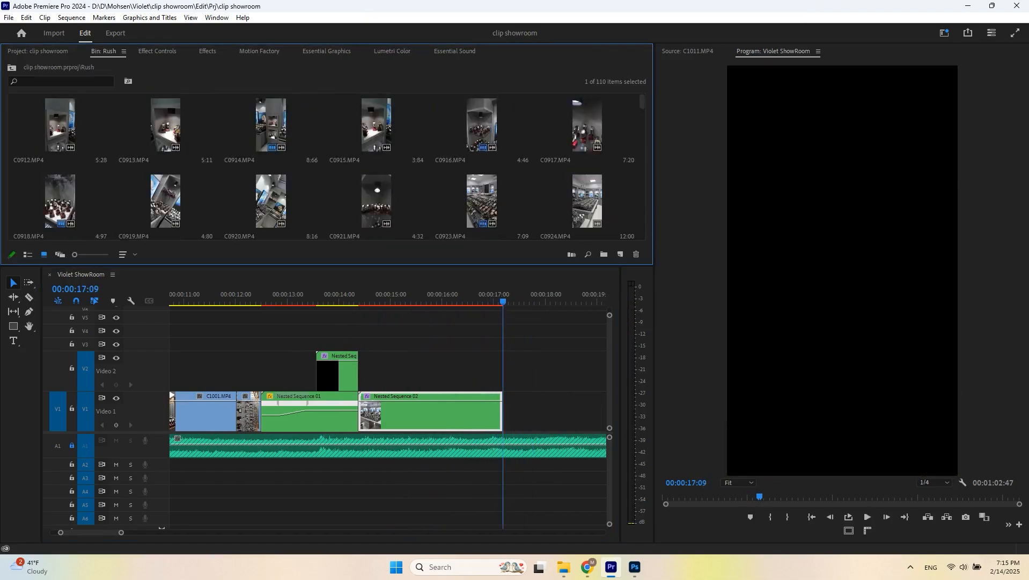
double_click(588, 126)
key(space)
drag(793, 511, 752, 511)
key(i)
drag(830, 497, 504, 411)
click(477, 298)
key(space)
key(minus)
click(424, 298)
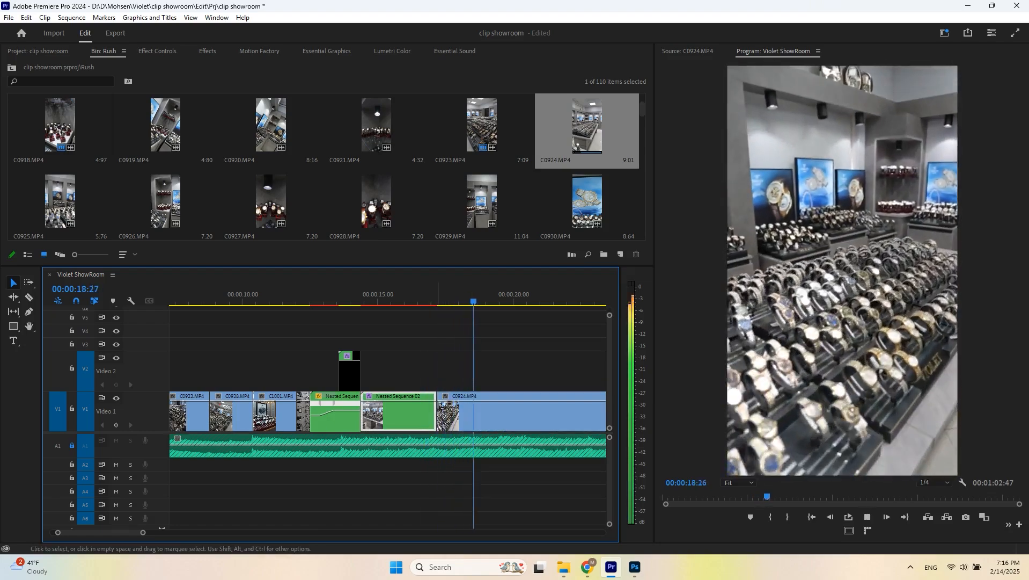
- Add a time-remapping speed ramp that speeds up the latter part of C0924.MP4, and save the project
key(space)
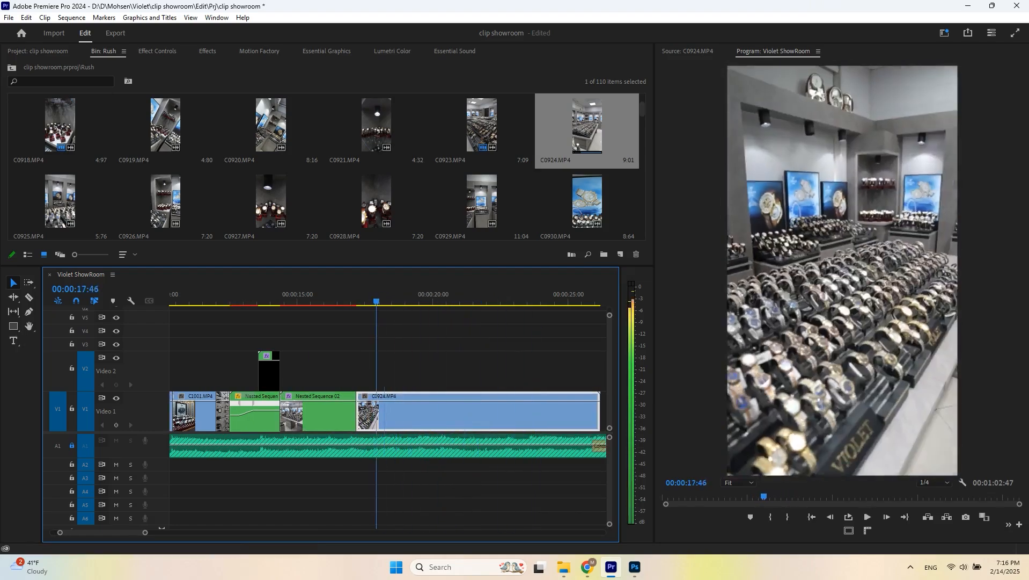
key(equal)
click(350, 294)
key(space)
key(space)
right_click(365, 380)
click(322, 408)
click(360, 294)
key(space)
key(space)
ctrl+click(429, 404)
drag(479, 405, 479, 390)
drag(430, 386, 470, 386)
drag(455, 401, 460, 387)
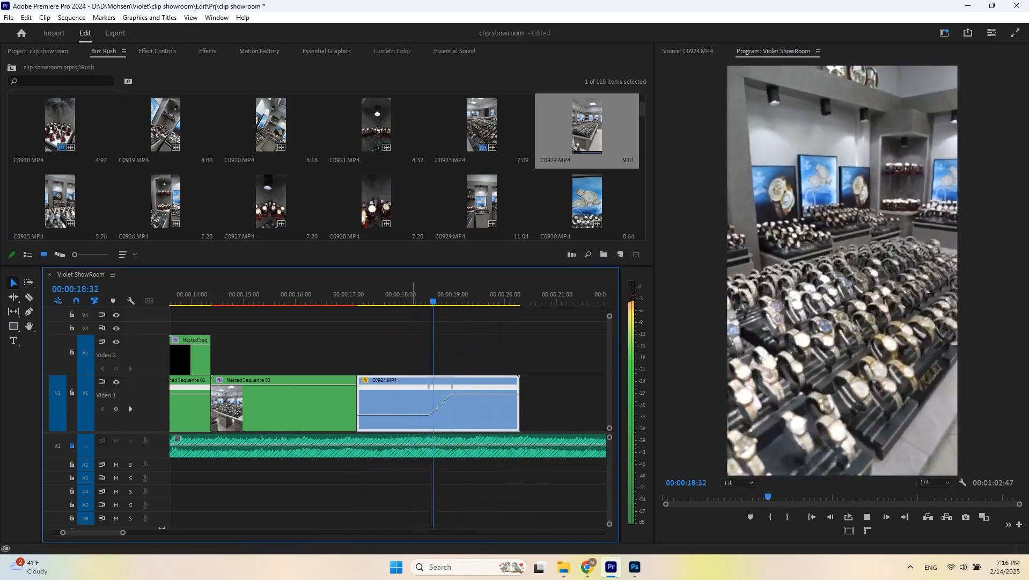
key(ctrl+s)
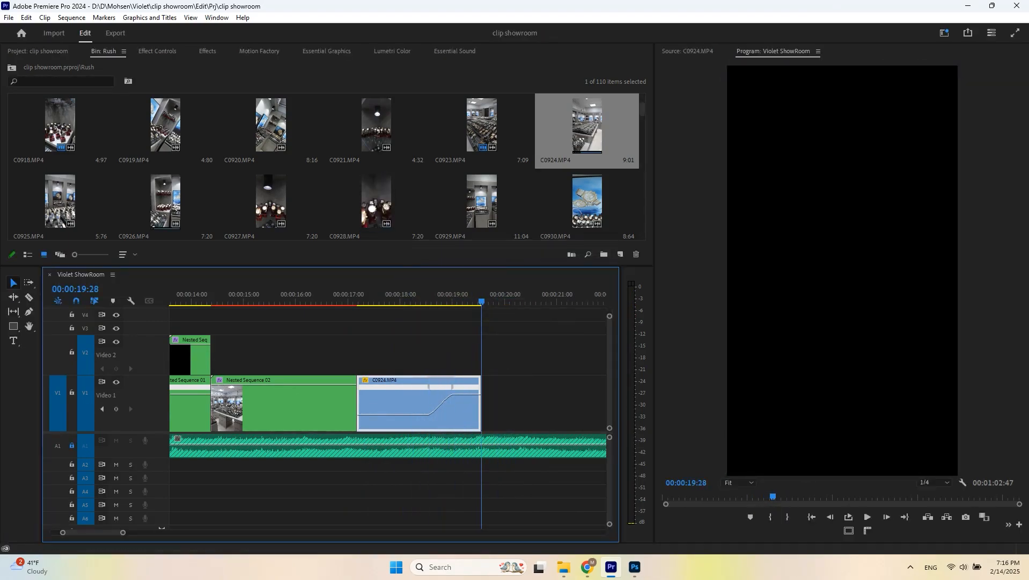
- Preview C0926.MP4, then set an in point on C0940.MP4 and add it after C0924.MP4
double_click(164, 202)
key(space)
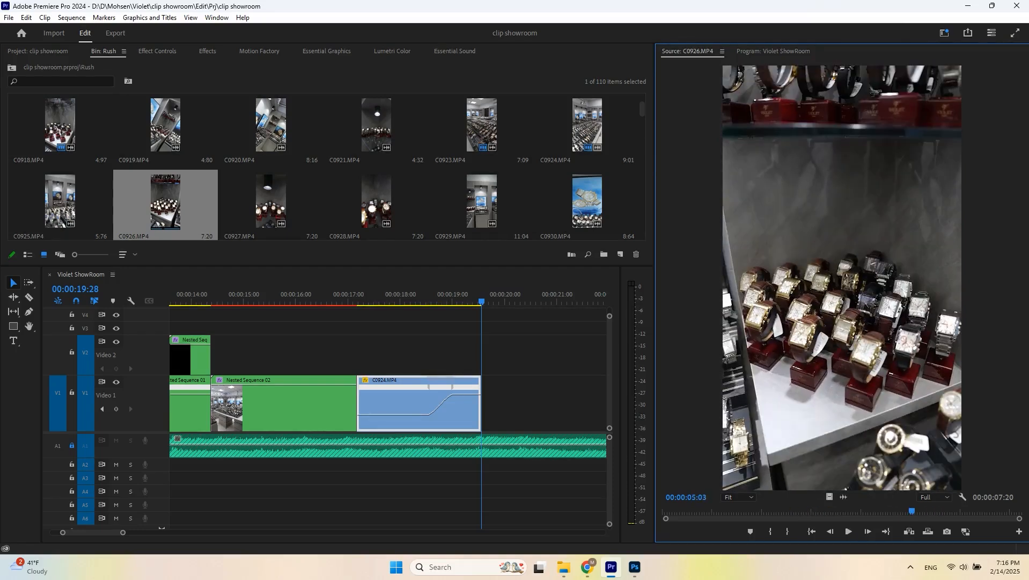
drag(365, 266, 365, 330)
scroll(376, 214, down, 2)
double_click(376, 202)
key(space)
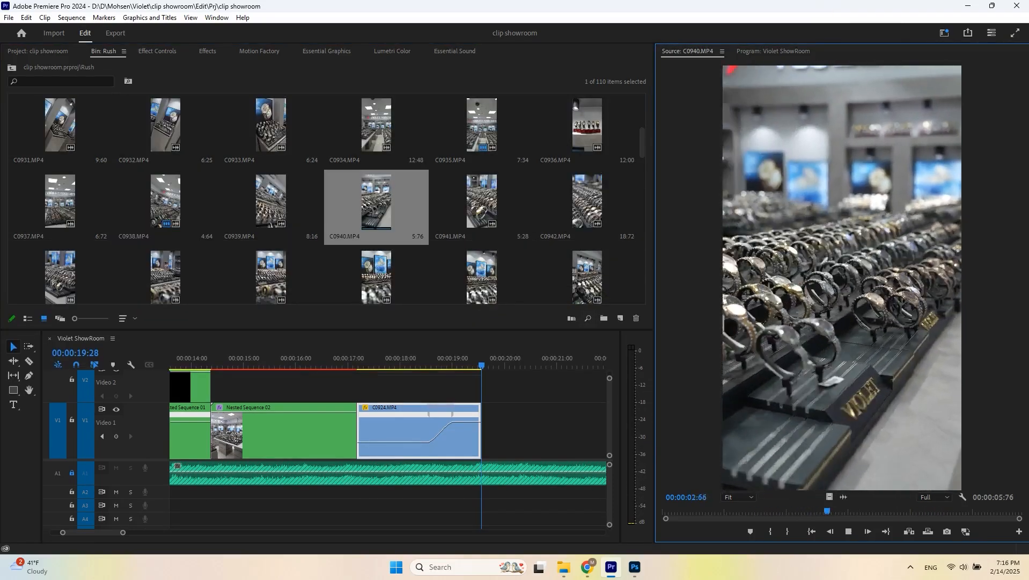
key(i)
drag(842, 277, 484, 430)
scroll(505, 429, down, 3)
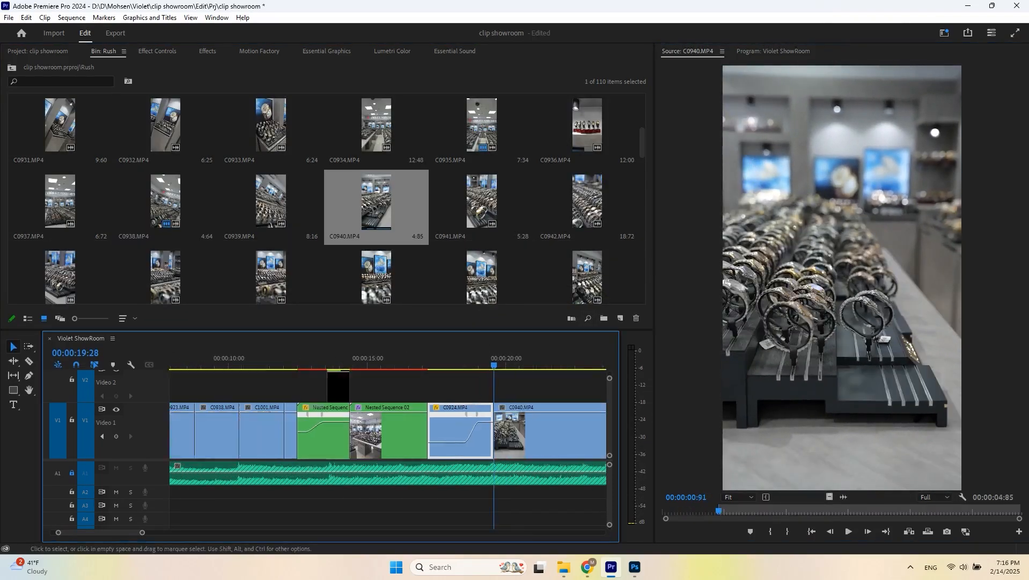
- Trim the end of C0940.MP4 to the playhead at about 22:05
click(379, 365)
key(space)
scroll(447, 429, down, 2)
key(space)
key(space)
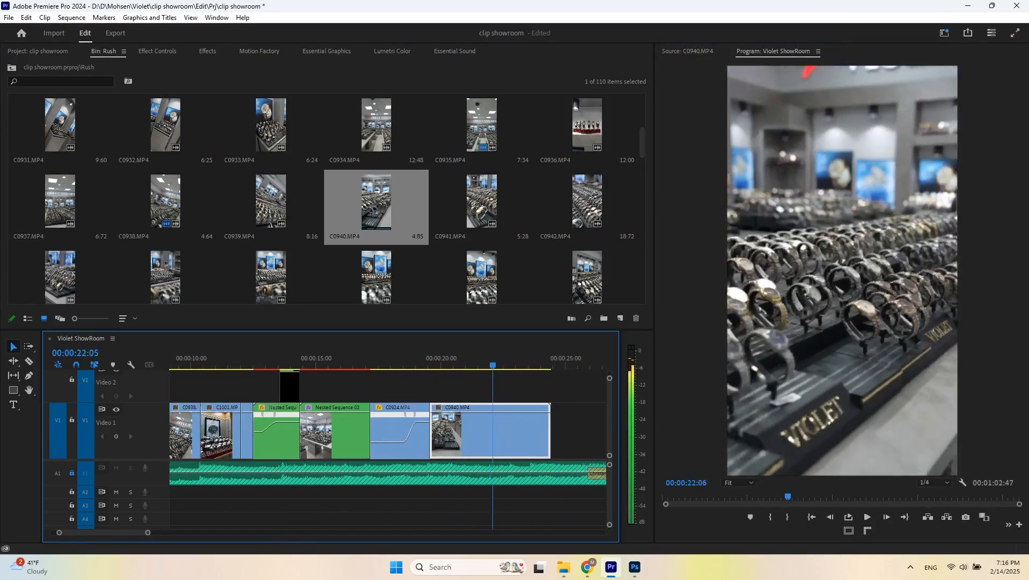
drag(501, 364, 499, 365)
key(w)
- Apply the Warp Stabilizer effect to C0940.MP4
click(208, 51)
scroll(65, 241, down, 4)
click(8, 312)
scroll(54, 301, down, 8)
click(52, 312)
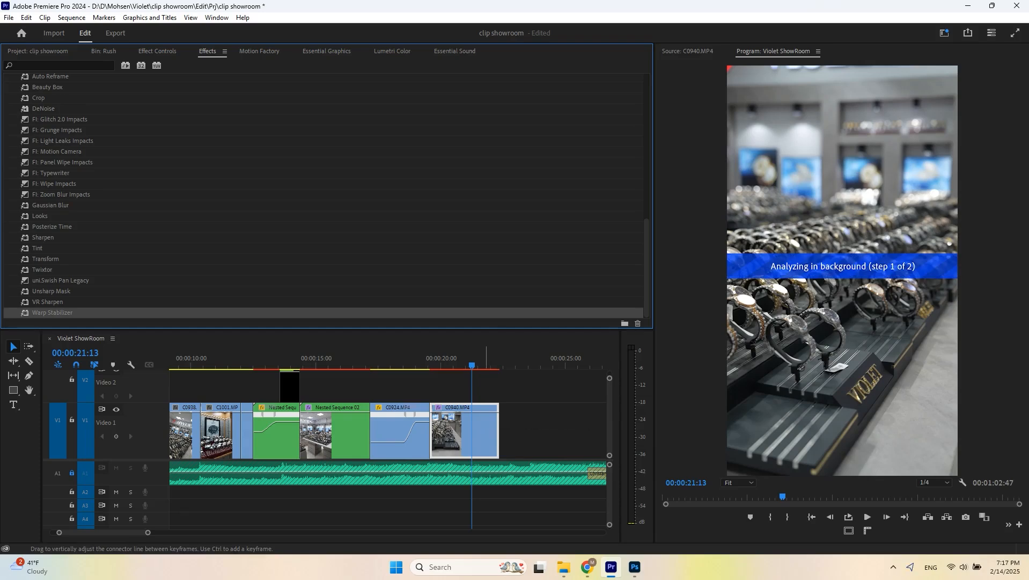
- Nest the C0940.MP4 clip into its own sequence
click(423, 433)
key(space)
key(alt+n)
key(Return)
- Add a time-remapping speed ramp at the start of the nested C0940 clip, and save the project
click(458, 433)
key(alt+r)
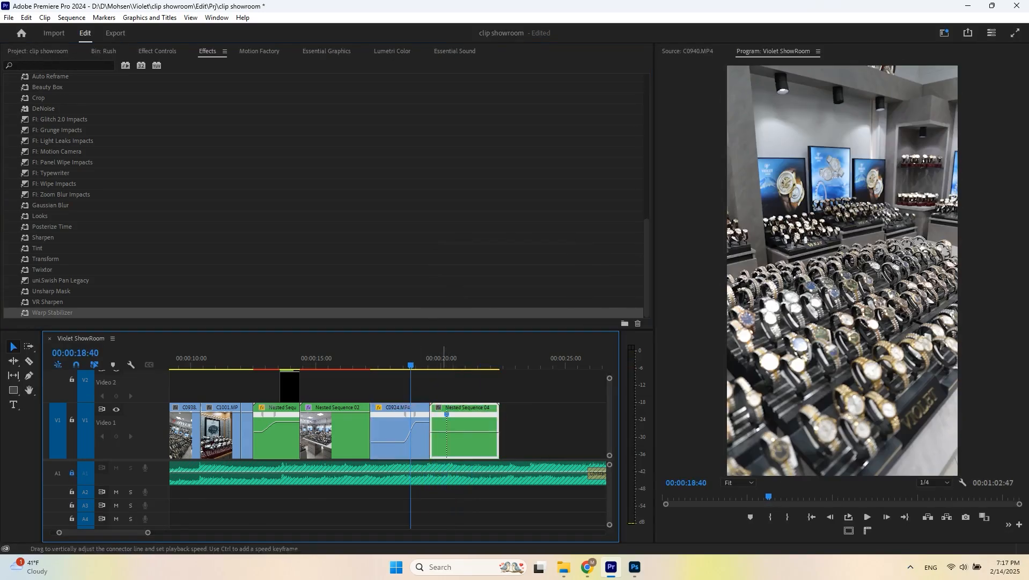
scroll(438, 419, up, 3)
drag(431, 414, 446, 415)
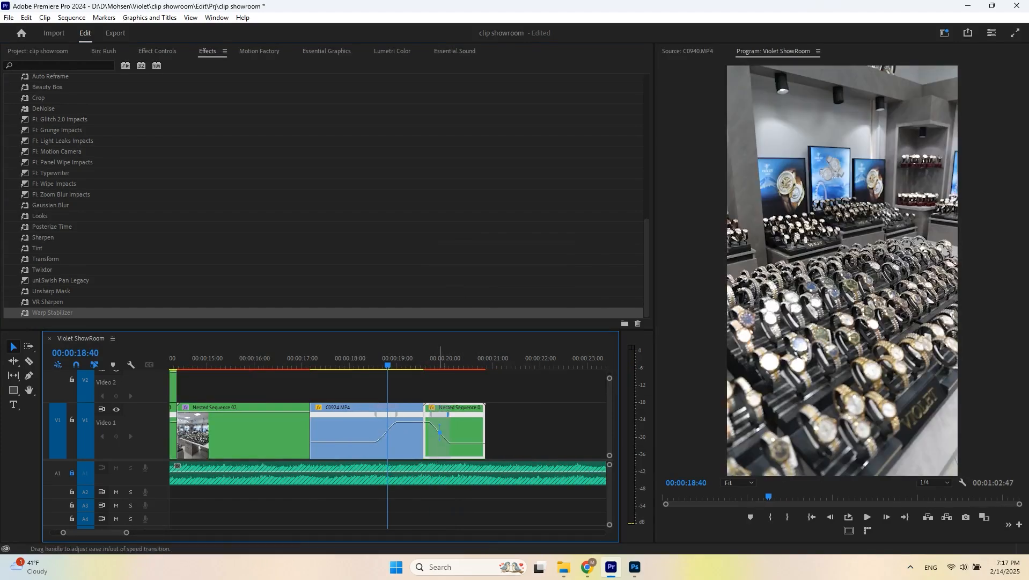
key(space)
scroll(412, 424, up, 3)
click(479, 422)
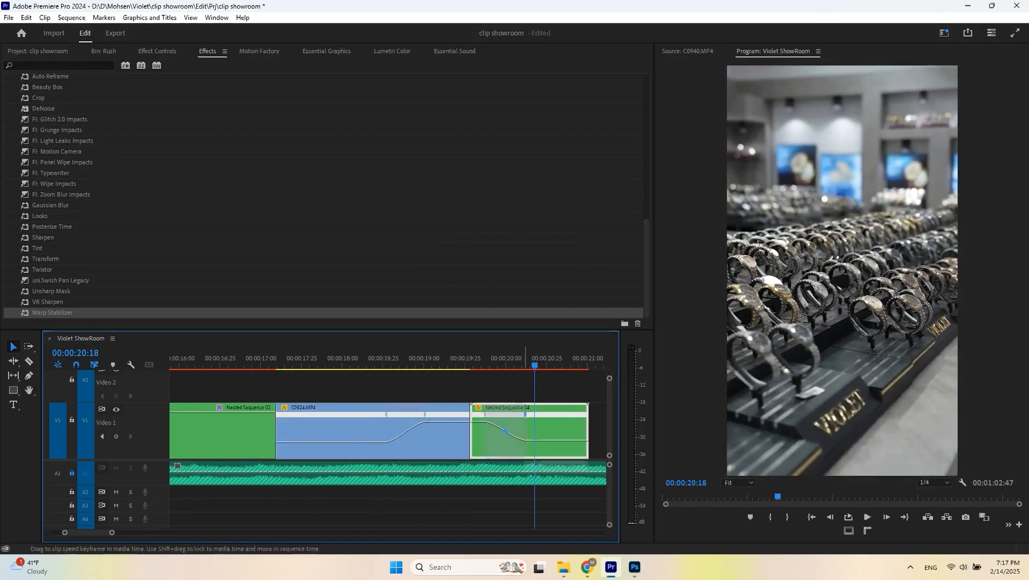
key(space)
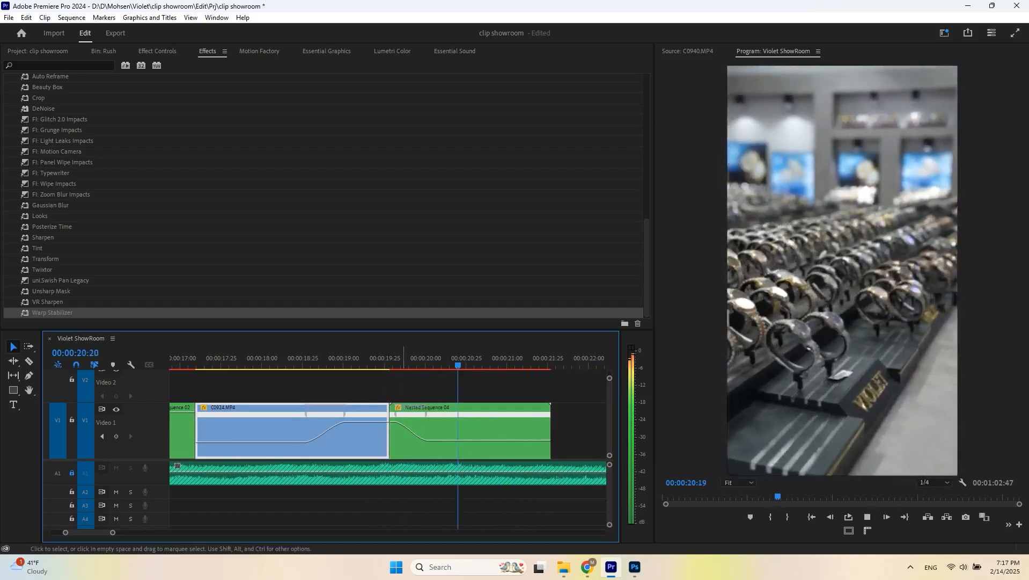
key(ctrl+s)
- Preview C0951.MP4 from the Rush bin and add it after the nested clip
click(104, 51)
scroll(272, 204, down, 1)
double_click(272, 203)
key(space)
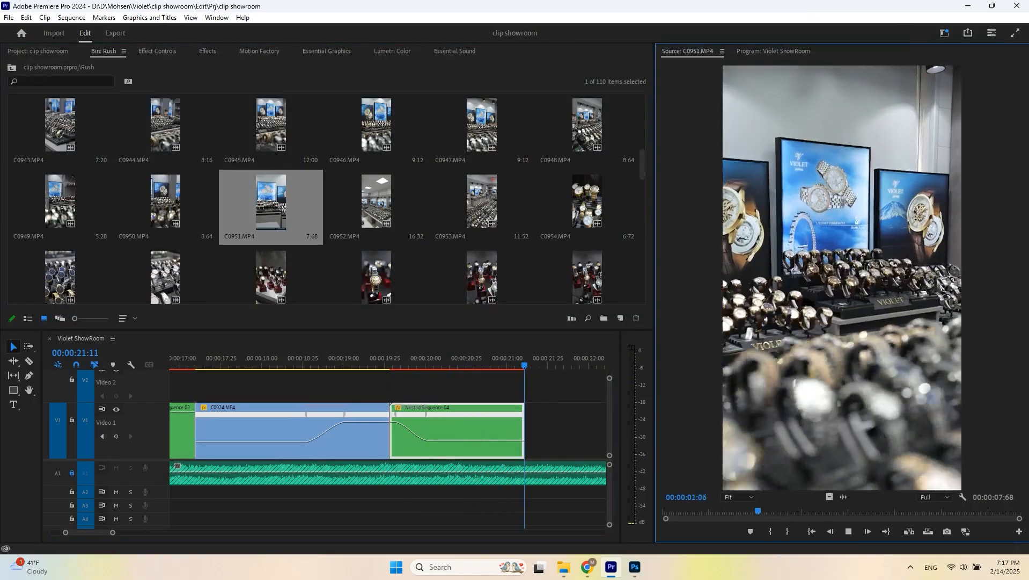
drag(829, 497, 542, 431)
scroll(484, 424, down, 3)
click(483, 365)
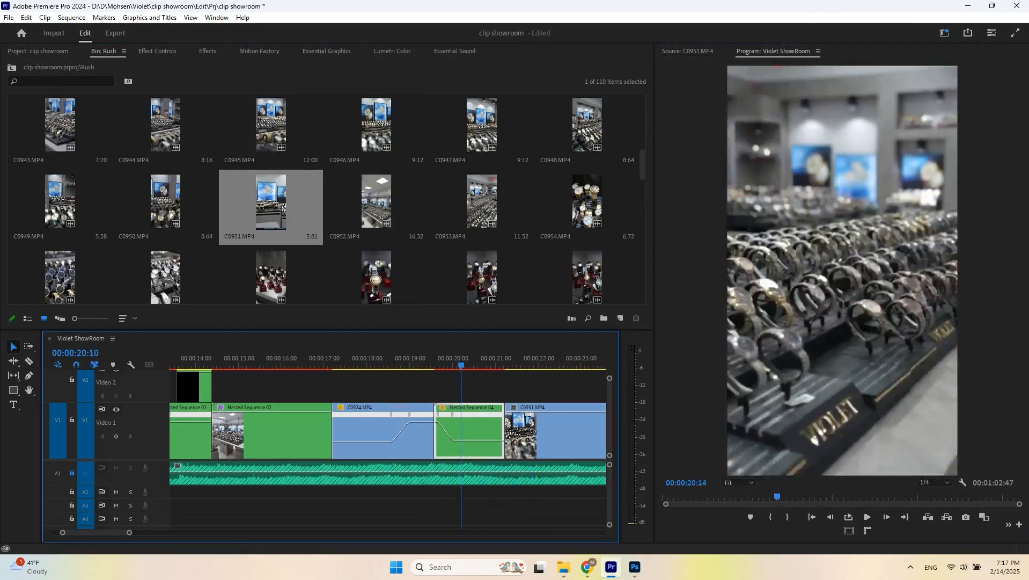
- Split C0951.MP4 at the playhead after previewing it
key(space)
key(ctrl+k)
key(minus)
key(space)
key(space)
scroll(481, 203, down, 2)
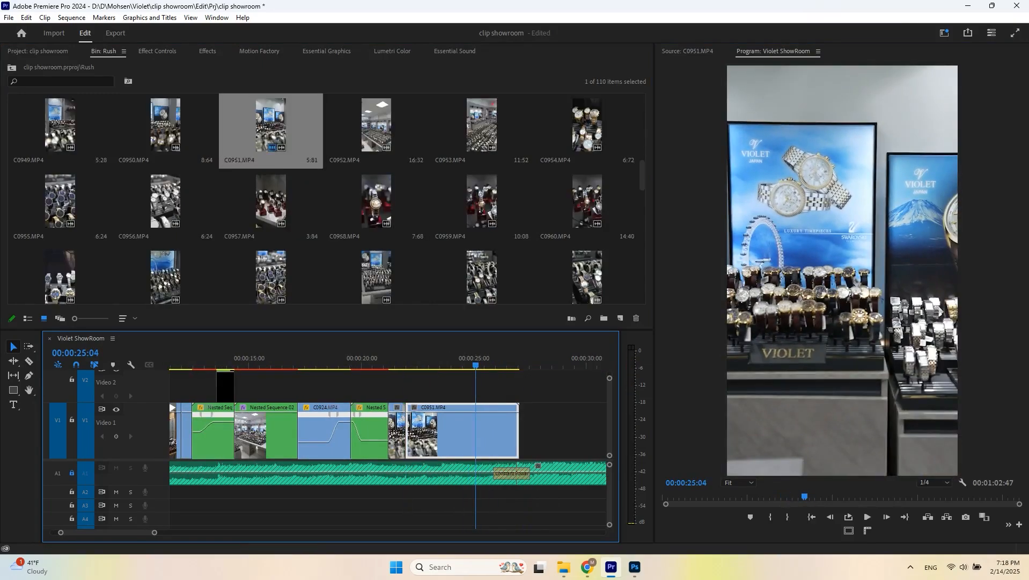
- Preview C0960.MP4 and C0965.MP4, place C0965.MP4 into C0951.MP4 on the timeline, and split it at the playhead
double_click(588, 203)
key(space)
double_click(479, 203)
key(space)
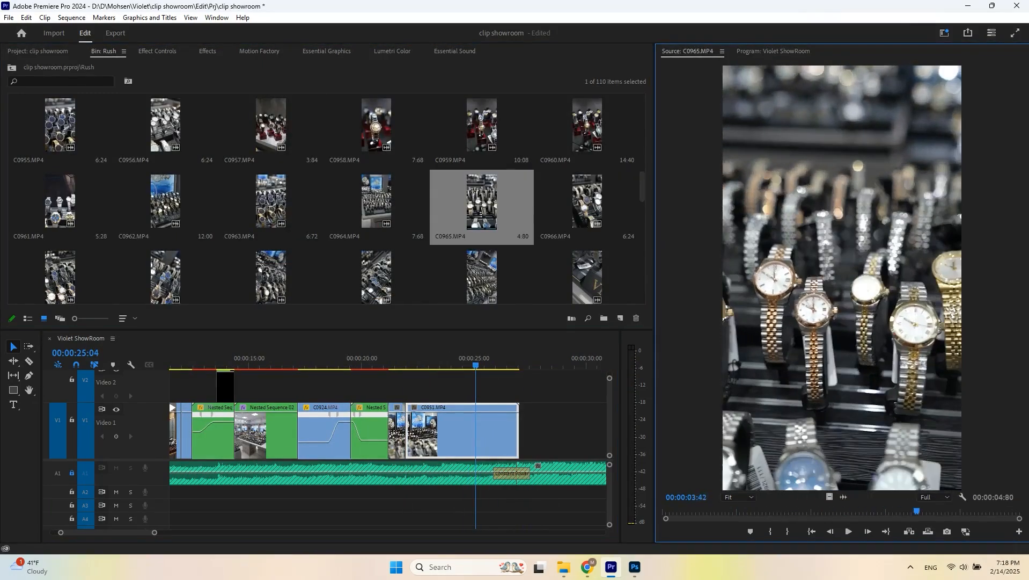
drag(830, 497, 477, 430)
key(Up)
key(space)
- Preview C0970.MP4 and place it on the timeline after the C0965.MP4 section
key(space)
key(ctrl+k)
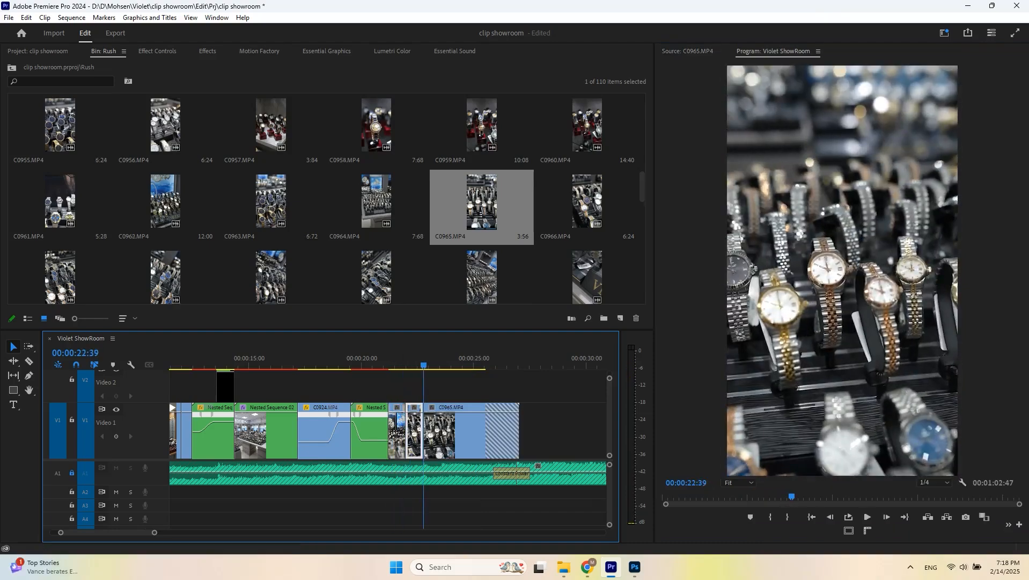
scroll(377, 203, down, 1)
double_click(376, 203)
key(space)
drag(830, 497, 471, 430)
key(Up)
key(Up)
key(Up)
key(space)
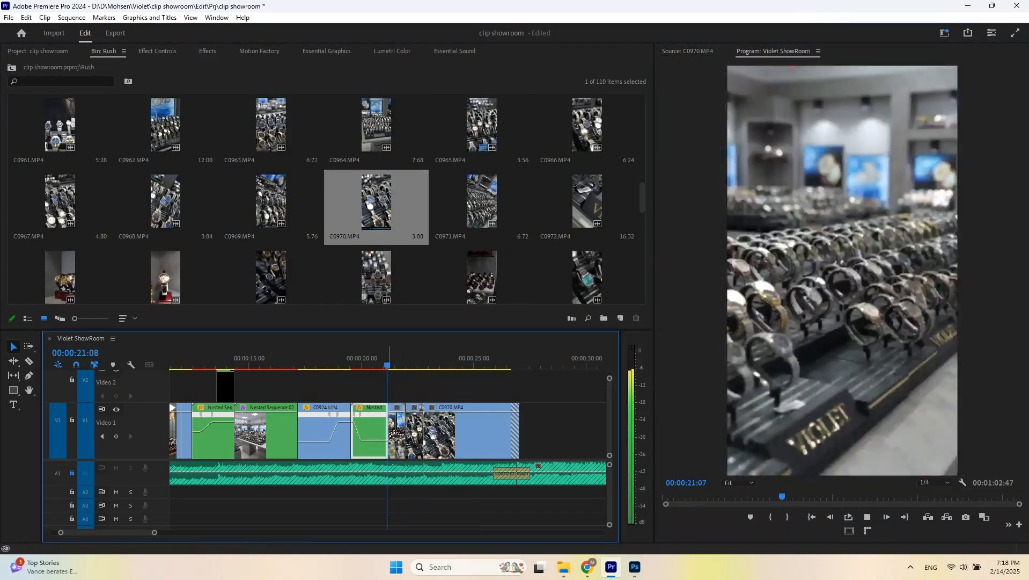
- Add C0978.MP4 after C0970.MP4 and split it at the playhead
key(space)
double_click(376, 277)
key(space)
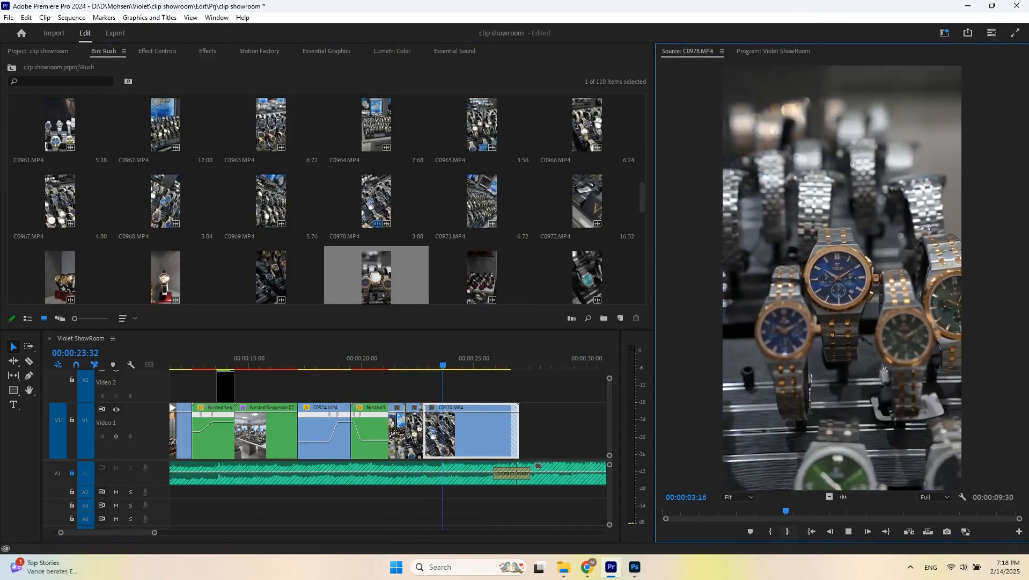
drag(830, 497, 471, 430)
key(Up)
key(Up)
key(Up)
key(space)
key(ctrl+k)
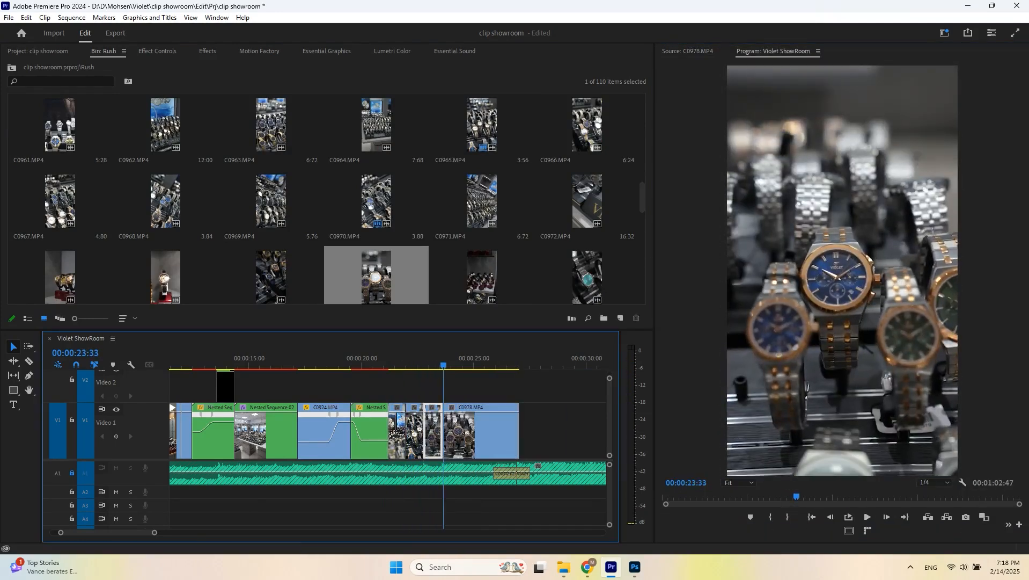
- Add C0982.MP4 after C0978.MP4 and split it at the playhead
double_click(591, 277)
drag(587, 277, 481, 431)
click(413, 358)
key(space)
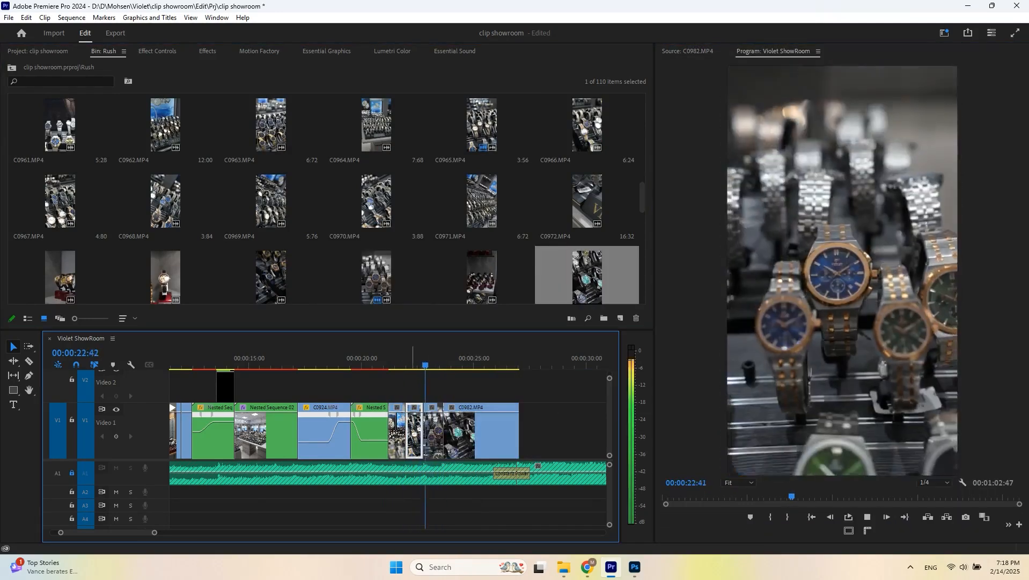
key(ctrl+k)
- Find C1026.MP4 in the bin and overwrite it into the sequence at the playhead
scroll(326, 199, down, 1)
scroll(326, 199, down, 2)
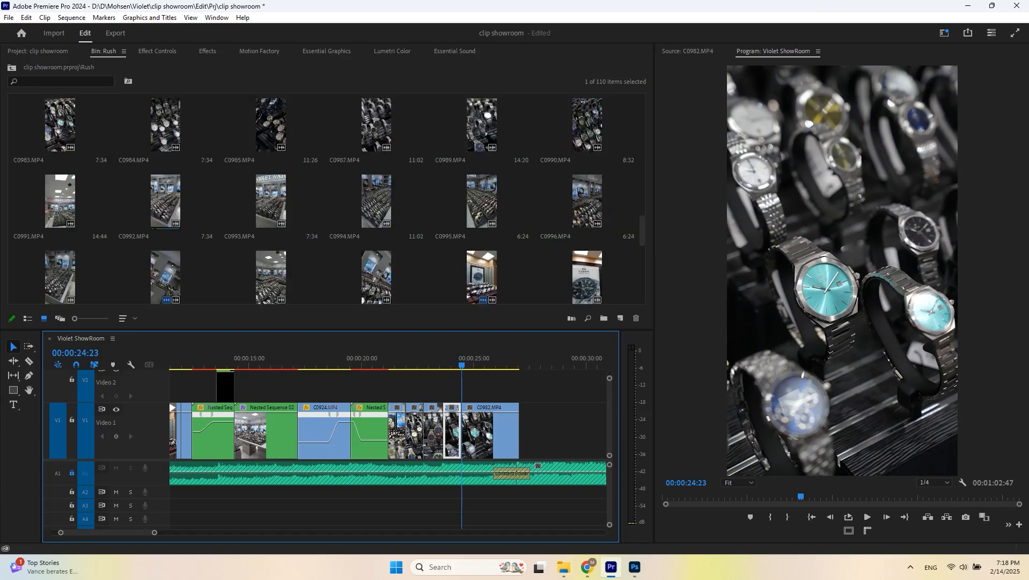
scroll(327, 199, down, 5)
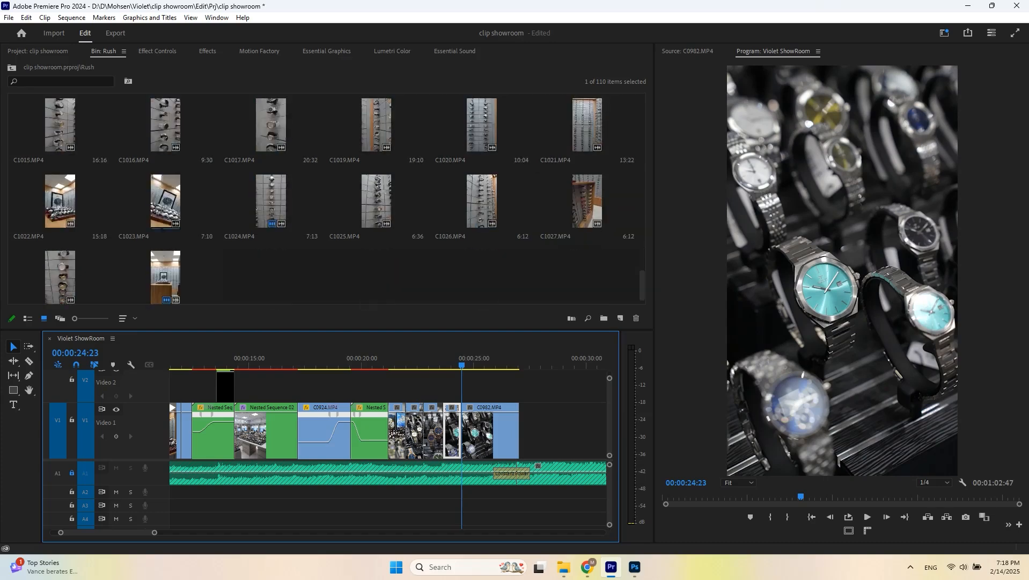
double_click(482, 204)
key(period)
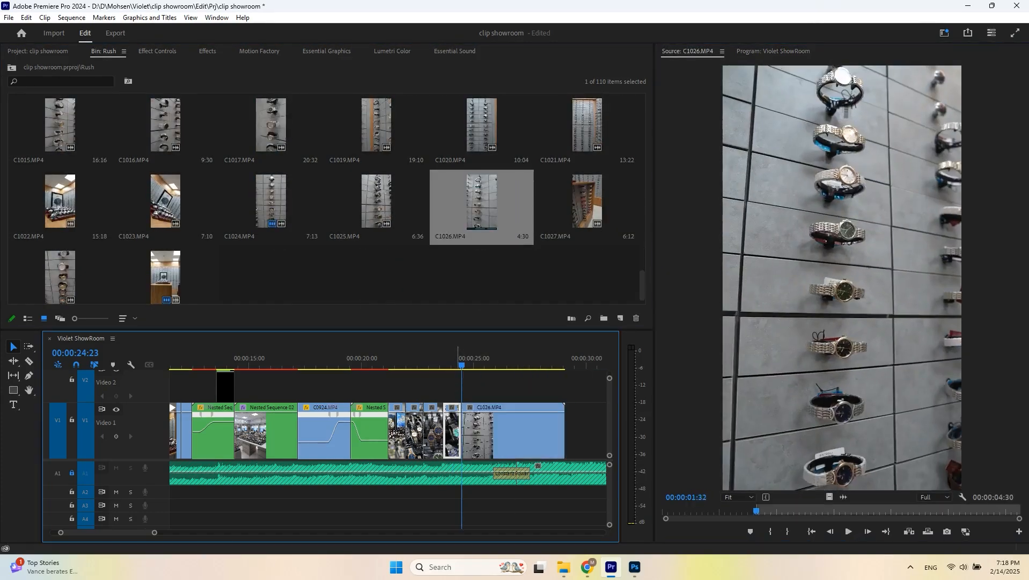
- Ripple-trim the edit to the playhead and split C1026.MP4 further along
key(space)
key(q)
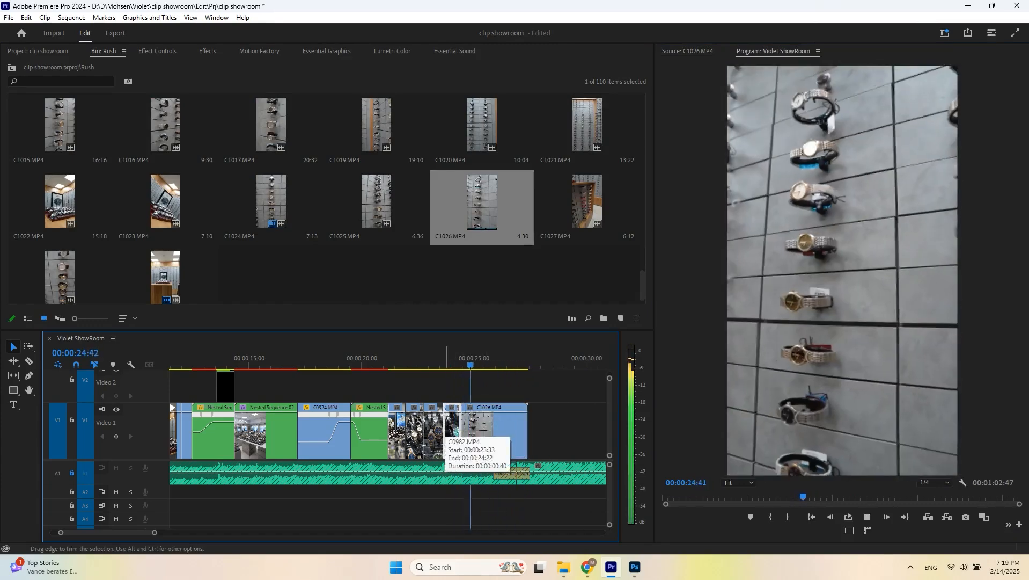
key(space)
key(ctrl+k)
- Set an in point on C1027.MP4, overwrite it into the sequence, and split it at the playhead
double_click(589, 204)
key(space)
key(i)
key(period)
click(453, 359)
key(space)
- Add C1015.MP4 from an in point after C1027.MP4
key(space)
key(ctrl+k)
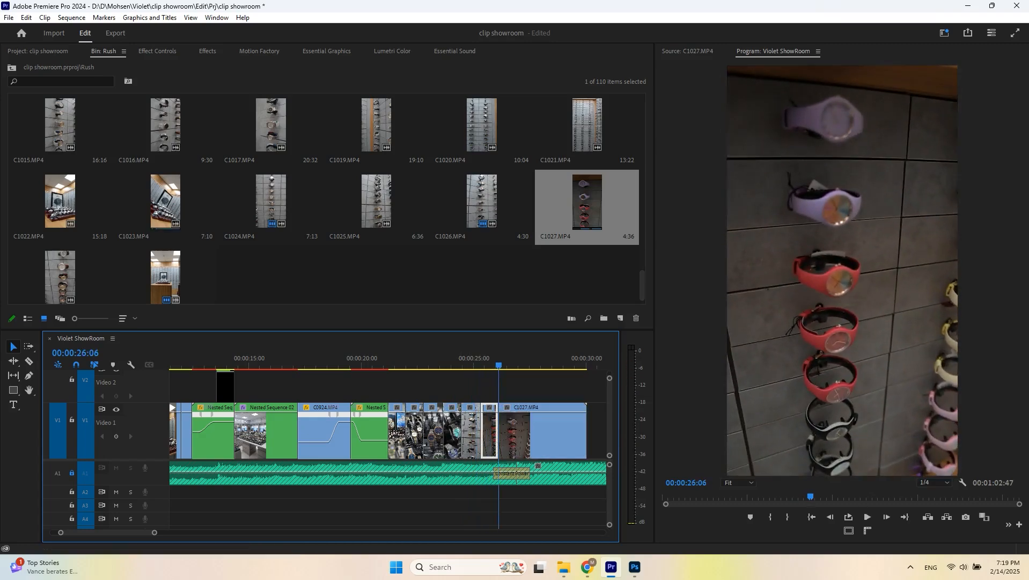
double_click(60, 127)
key(space)
drag(768, 511, 720, 511)
key(i)
drag(830, 497, 500, 429)
click(466, 358)
key(space)
scroll(495, 429, down, 5)
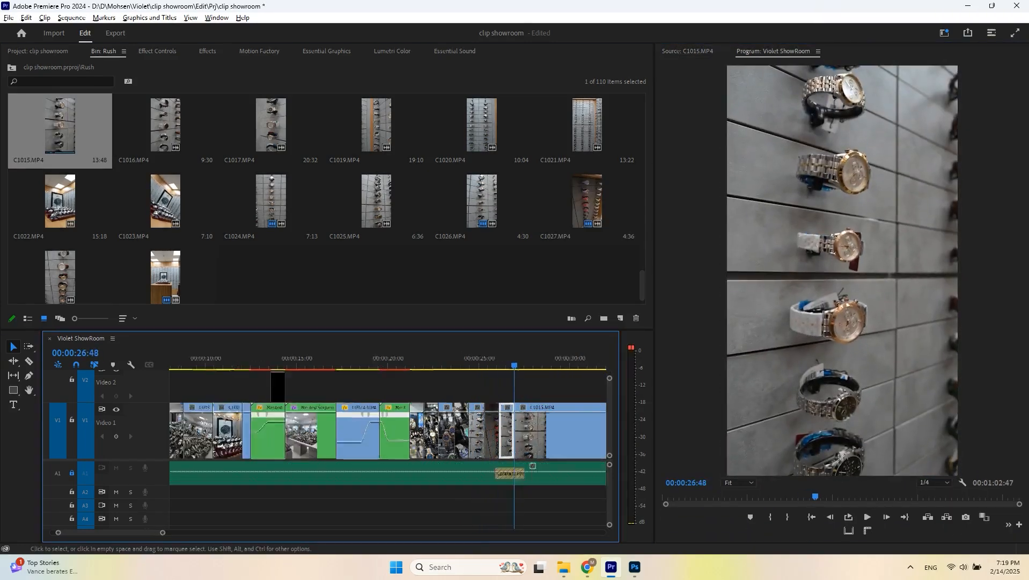
key(space)
- Overwrite C1005.MP4 from an in point onto the start of C1015.MP4
click(373, 434)
scroll(371, 432, up, 3)
scroll(279, 215, up, 3)
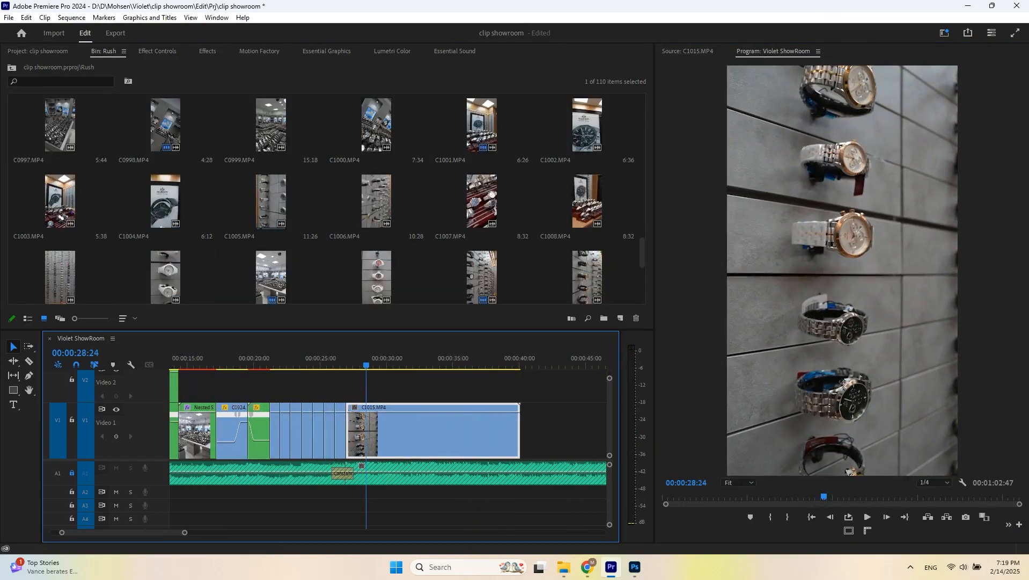
click(261, 201)
key(i)
drag(261, 201, 347, 429)
click(335, 359)
key(space)
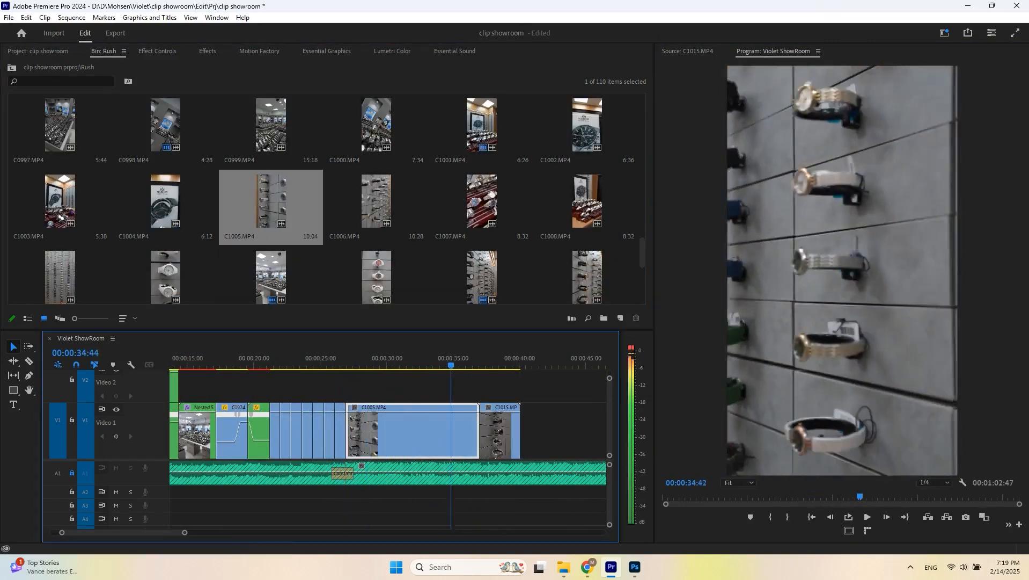
- Delete the remaining C1015.MP4 part and the C1005.MP4 clip from the sequence
drag(438, 358, 446, 359)
drag(564, 399, 502, 429)
key(Delete)
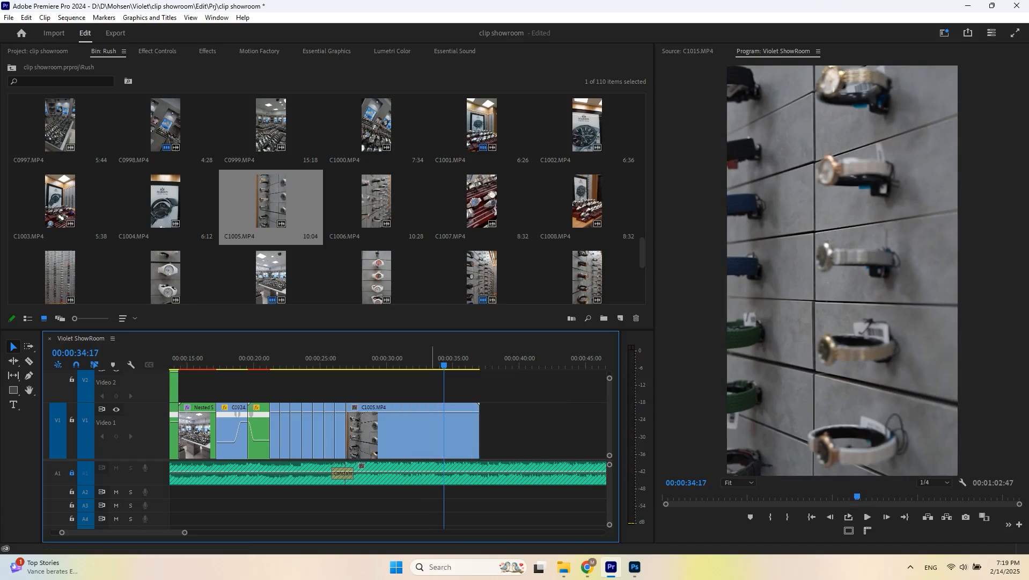
click(367, 429)
key(Delete)
- Add C0971.MP4 from an in point at the end of the sequence and split it at the playhead
scroll(326, 202, up, 3)
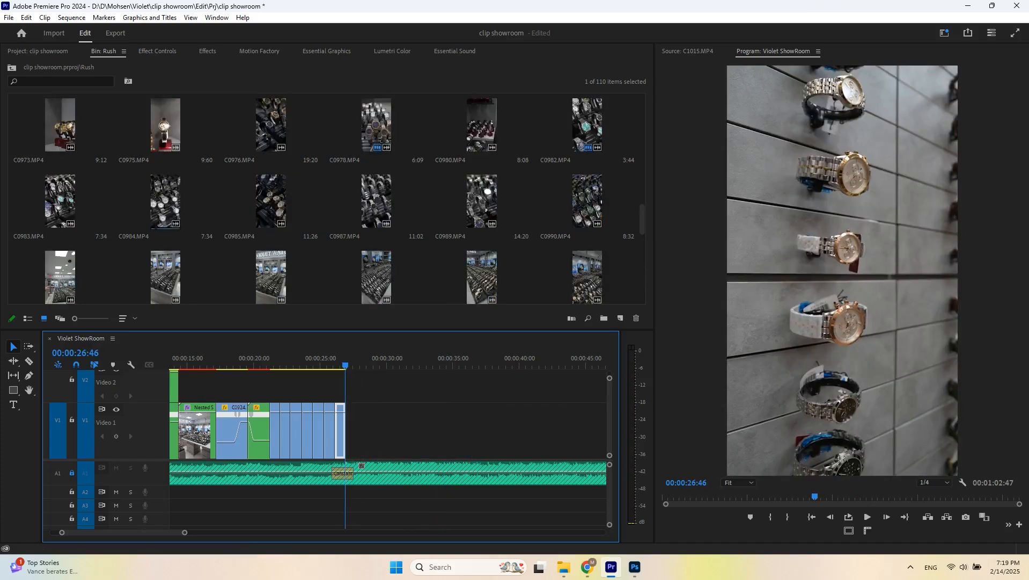
scroll(481, 201, up, 2)
double_click(482, 202)
drag(825, 511, 783, 511)
key(i)
drag(842, 277, 346, 430)
key(space)
key(=)
key(space)
key(ctrl+k)
- Add C0969.MP4 from an in point over the second C0971.MP4 part and split it
double_click(271, 201)
key(space)
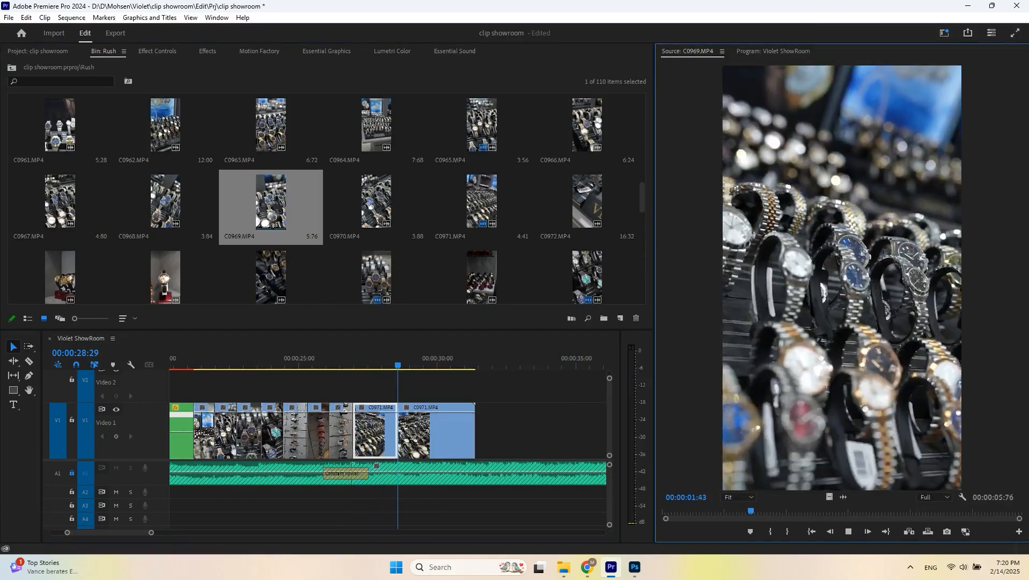
key(i)
drag(841, 278, 399, 429)
key(space)
- Add C0959.MP4 from an in point after C0969.MP4 and split it at the playhead
key(space)
key(ctrl+k)
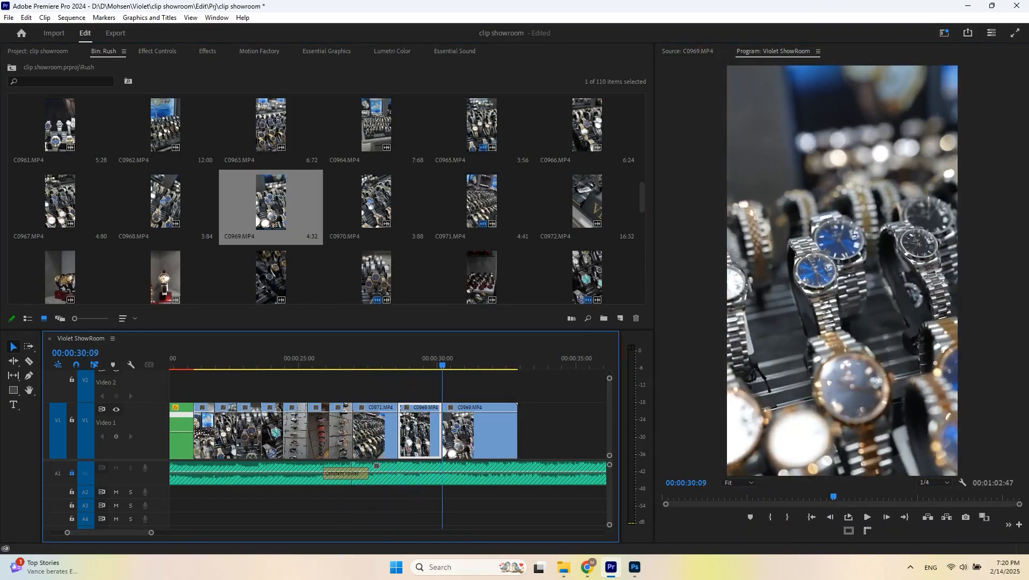
scroll(327, 199, up, 2)
double_click(482, 202)
key(space)
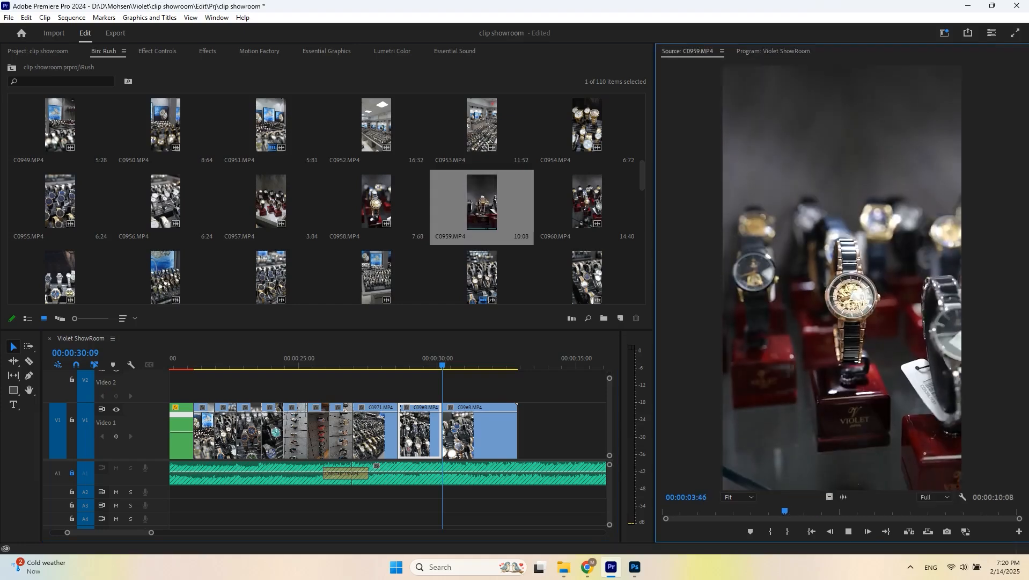
key(i)
drag(841, 278, 439, 430)
key(Up)
key(space)
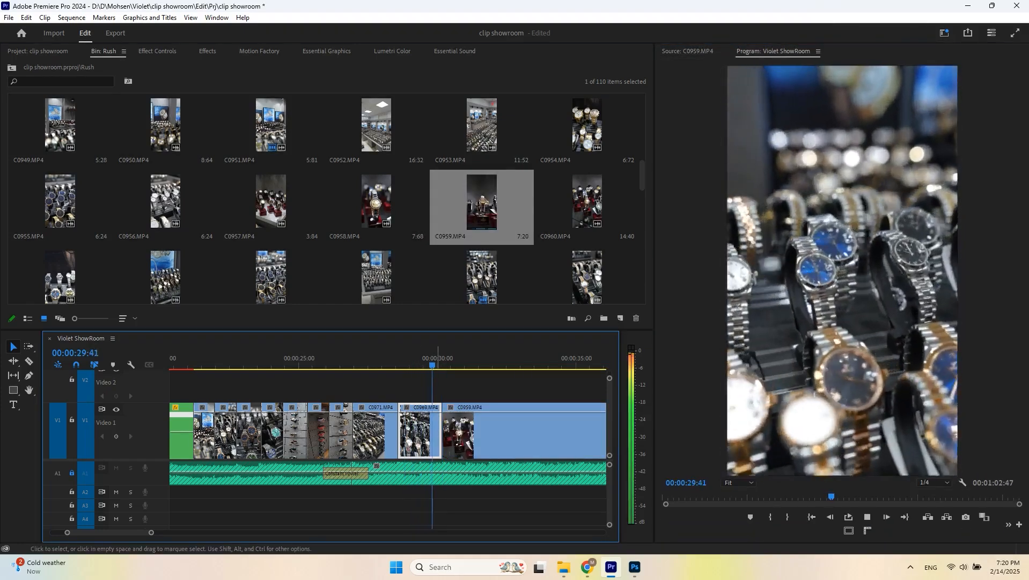
- Preview C0963.MP4, set an in point, and add it after C0959.MP4
key(space)
key(ctrl+k)
scroll(449, 429, down, 2)
double_click(271, 201)
key(space)
drag(820, 510, 739, 511)
key(i)
drag(841, 278, 481, 429)
click(463, 359)
- Set an in point on C0962.MP4 and add it after C0963.MP4
key(space)
scroll(326, 199, down, 1)
key(space)
double_click(165, 202)
key(space)
key(i)
drag(791, 266, 495, 430)
click(451, 356)
- Set an in point on C0993.MP4 and overwrite it into the sequence at the playhead
key(space)
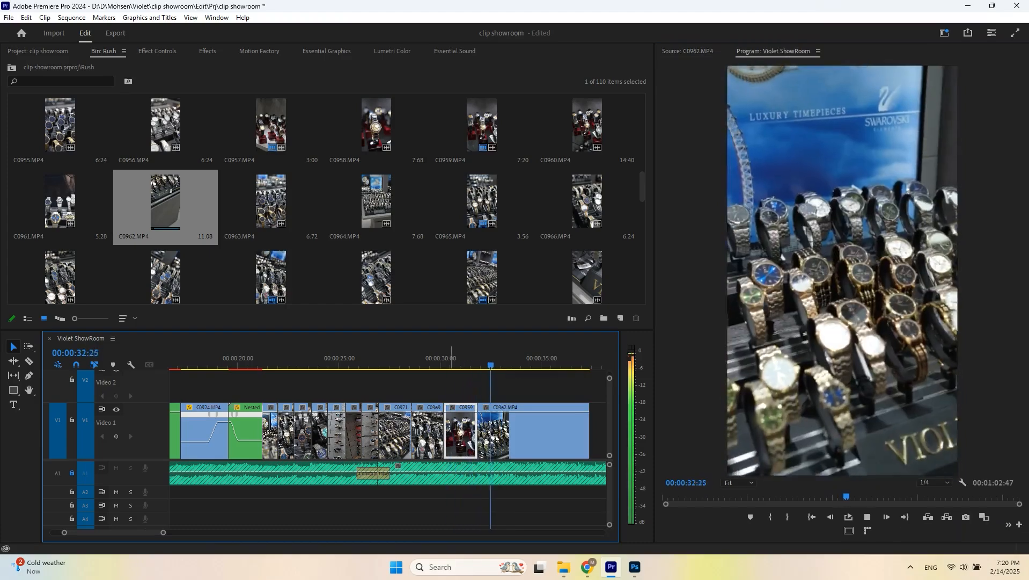
key(minus)
key(space)
scroll(327, 199, down, 5)
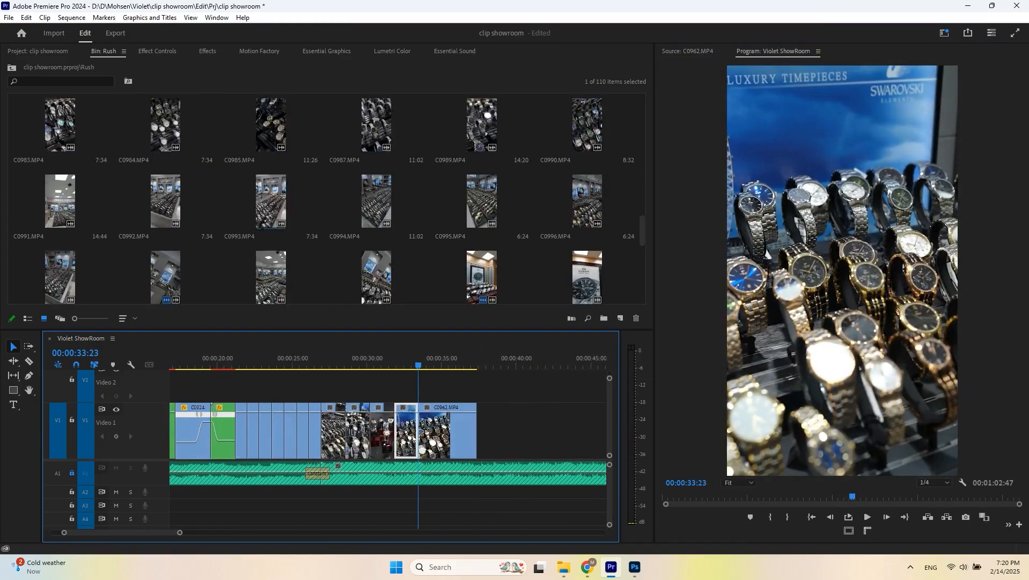
double_click(271, 202)
key(space)
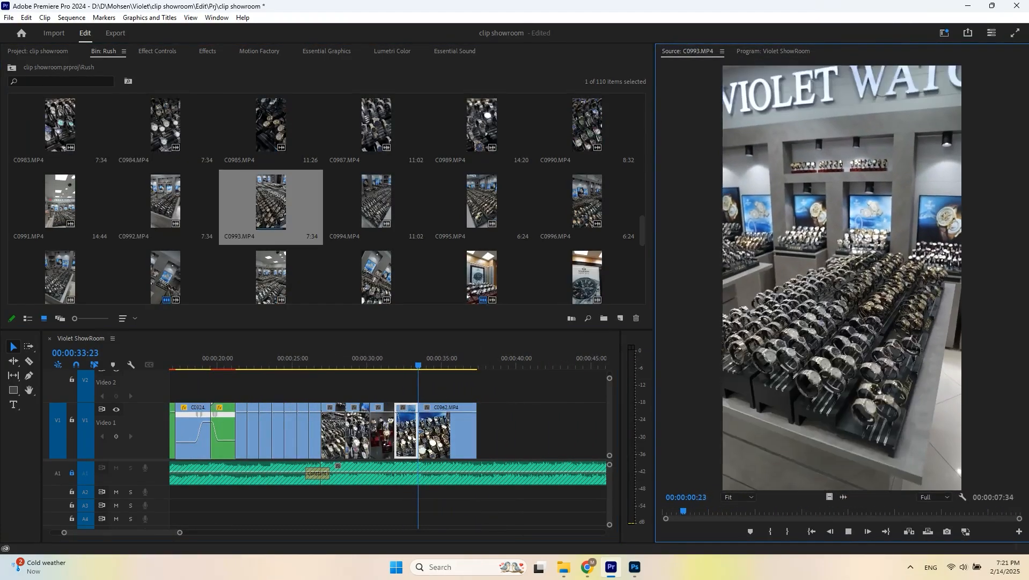
key(i)
key(period)
key(space)
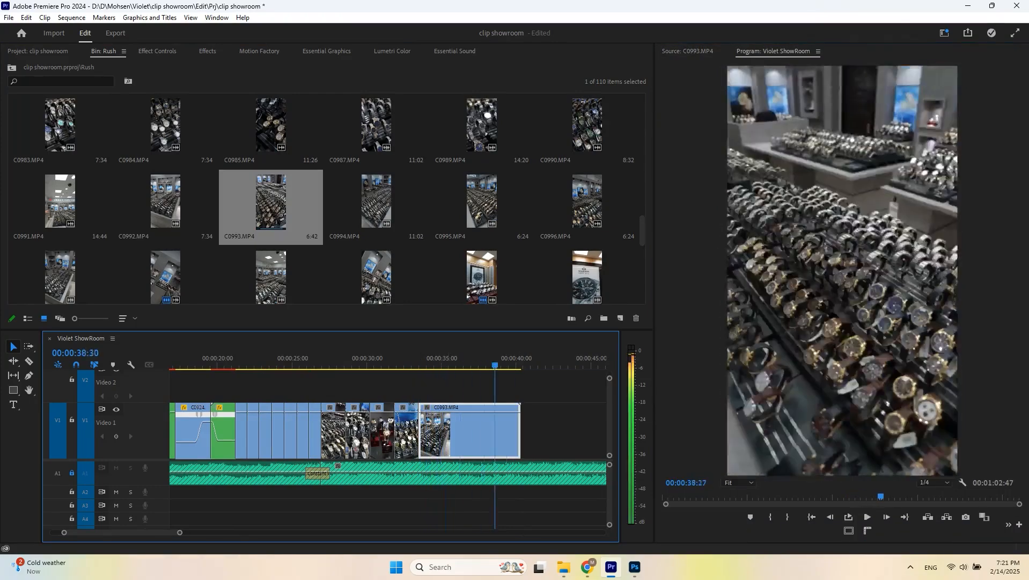
- Ripple-trim the end of C0993.MP4 to the playhead and apply Warp Stabilizer to it
key(w)
key(shift+7)
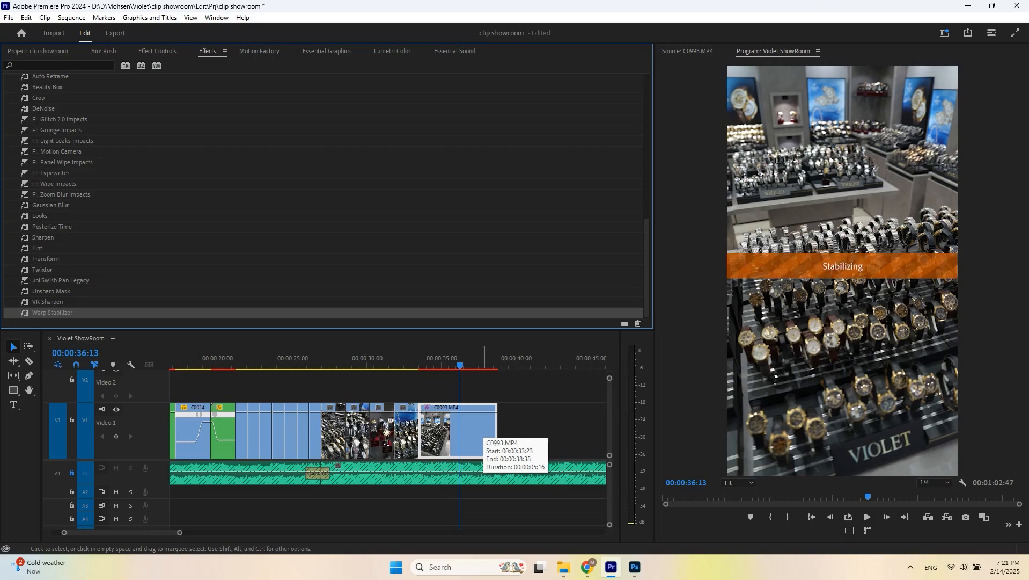
click(413, 358)
key(space)
scroll(413, 375, up, 2)
key(space)
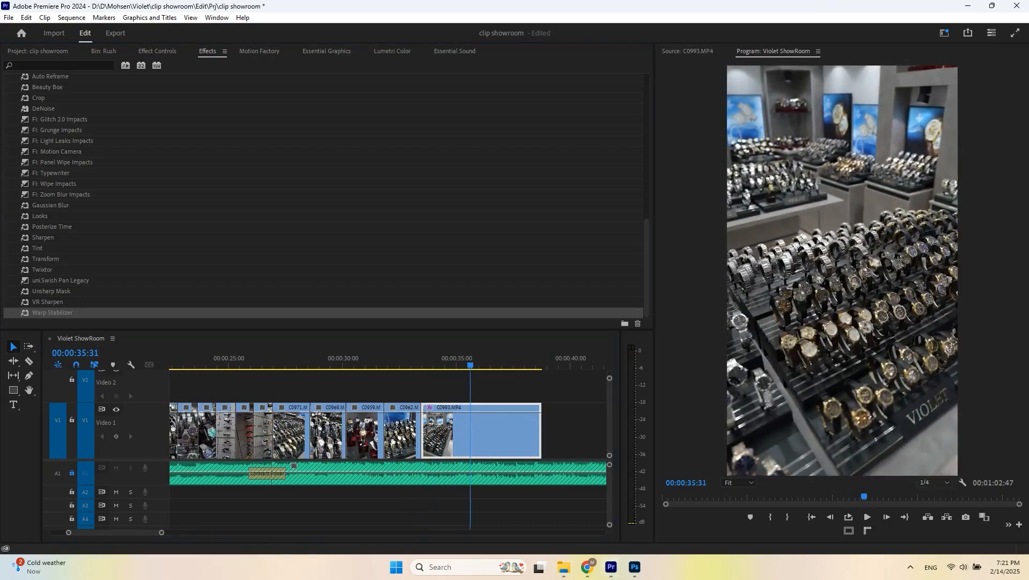
- Nest the stabilized C0993.MP4 clip into its own nested sequence and play it back
click(441, 358)
click(429, 407)
key(Escape)
key(alt+n)
key(Return)
right_click(431, 407)
mouse_move(470, 442)
click(553, 442)
click(421, 358)
key(space)
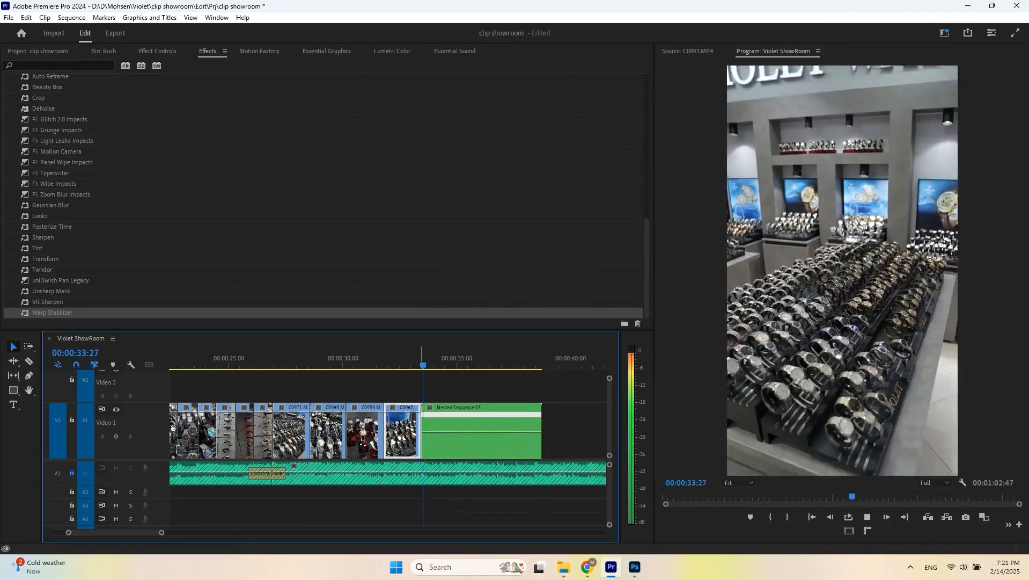
- Preview the nested clip in the sequence and save the project
key(equal)
key(space)
key(Up)
key(space)
key(space)
key(Up)
key(ctrl+s)
- Preview C0992.MP4 and C0994.MP4 in the source monitor and insert C0994.MP4 after the nested clip
click(104, 51)
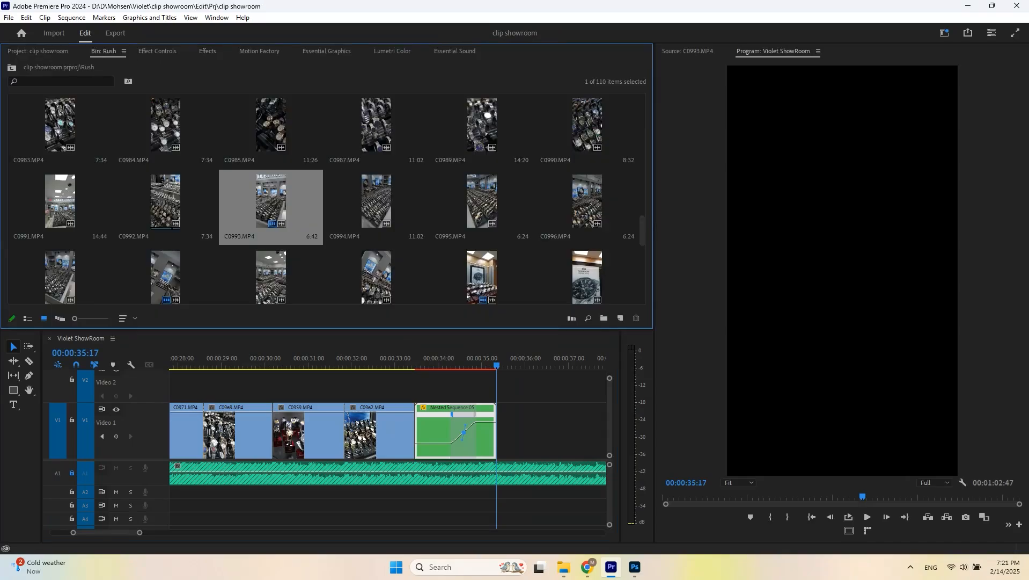
double_click(165, 201)
key(space)
double_click(375, 203)
key(space)
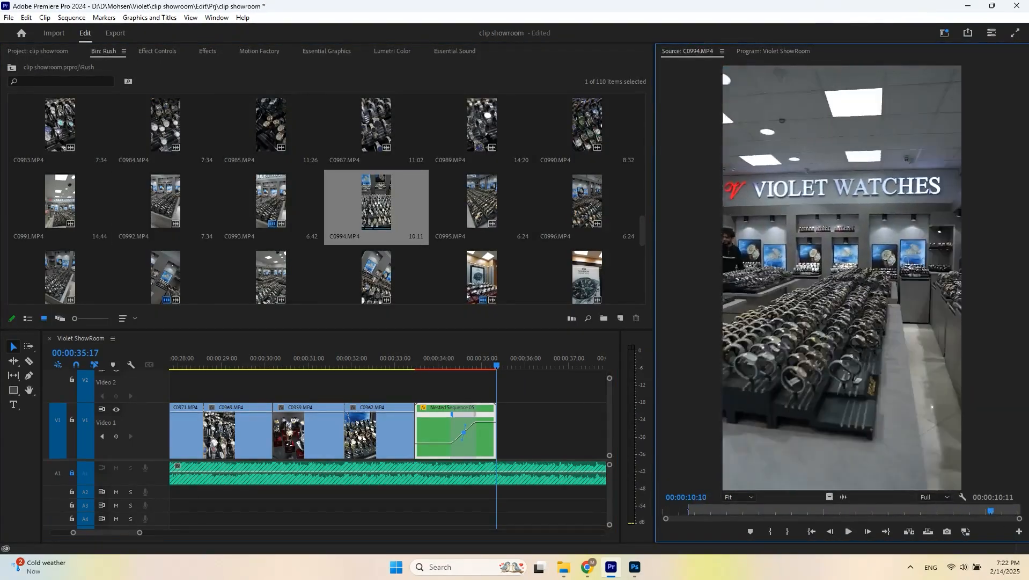
key(comma)
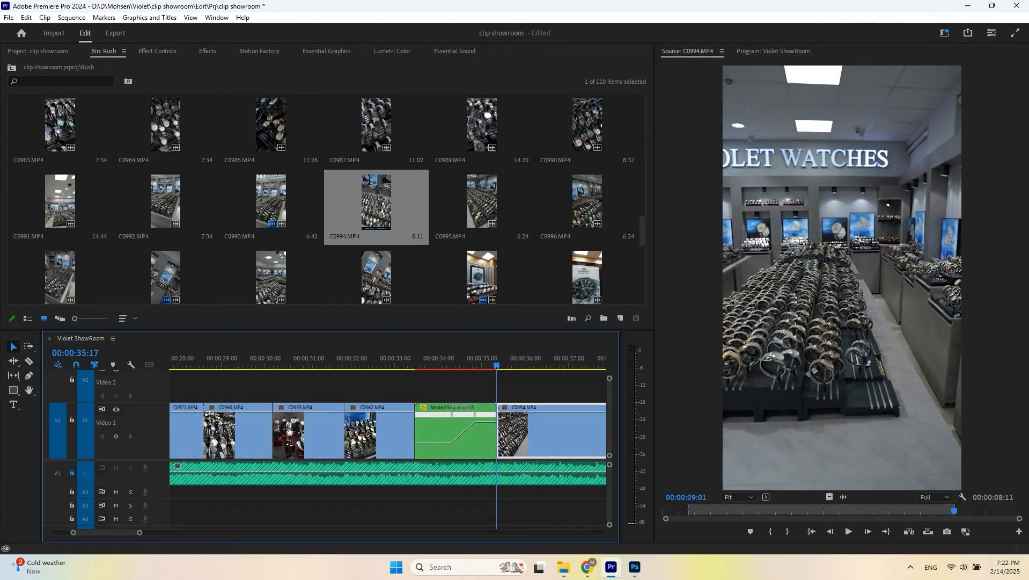
- Apply Warp Stabilizer to C0994.MP4 in the timeline and save the project
key(shift+7)
key(minus)
key(ctrl+s)
key(minus)
click(454, 434)
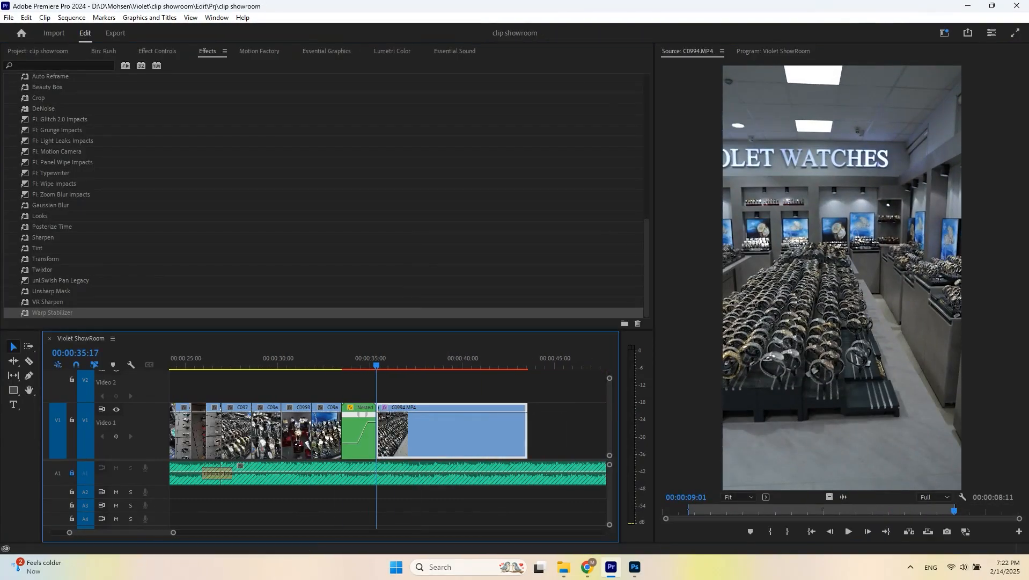
key(Right)
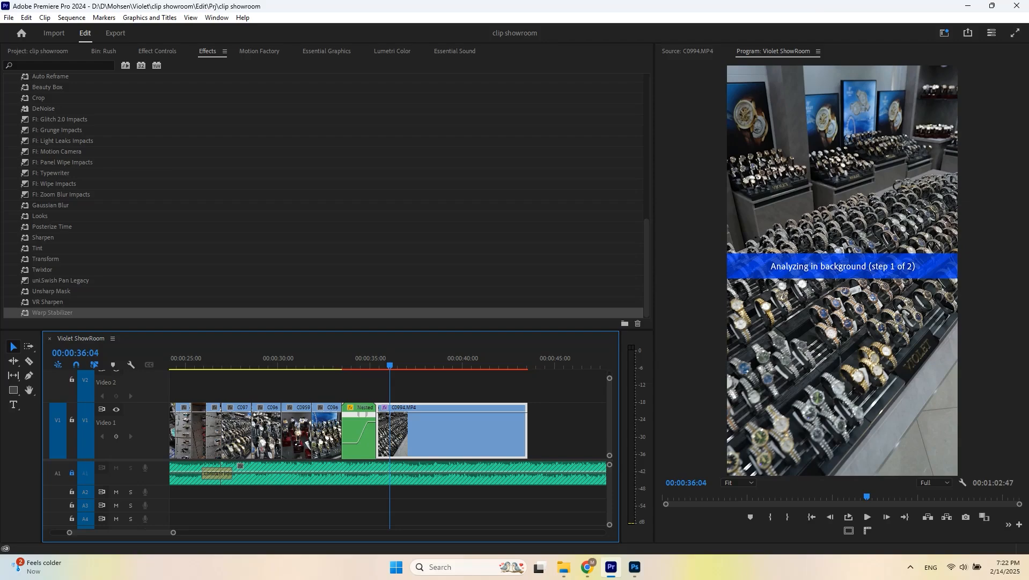
- Nest the stabilized C0994.MP4 clip into a second nested sequence
click(358, 434)
key(space)
click(455, 433)
key(alt+n)
key(Return)
click(382, 358)
key(Left)
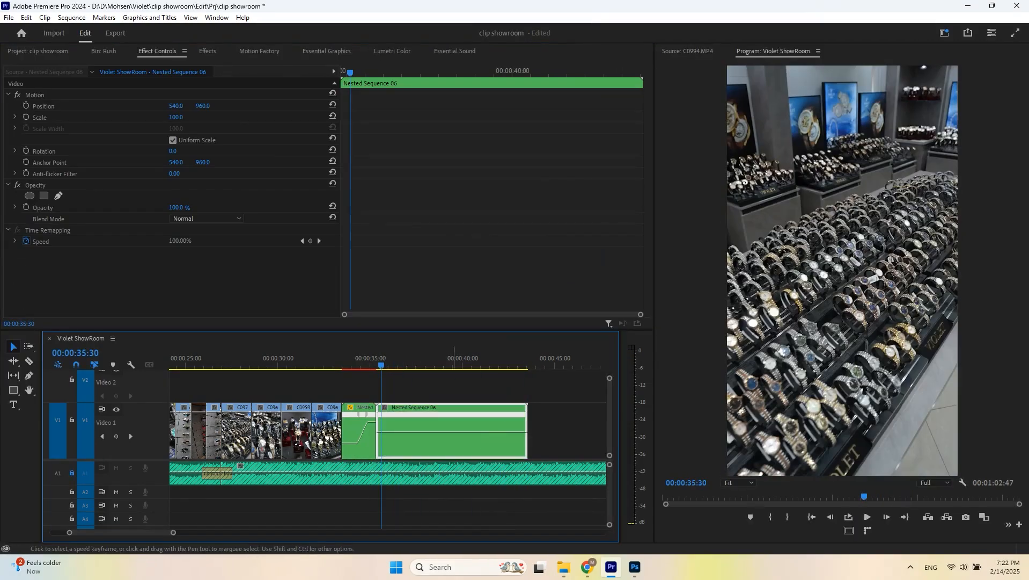
- Raise the playback speed of the second nested clip, preview it, and undo the change
drag(394, 428, 394, 425)
scroll(394, 429, down, 4)
scroll(394, 430, up, 4)
key(Up)
scroll(371, 387, up, 3)
click(365, 358)
key(space)
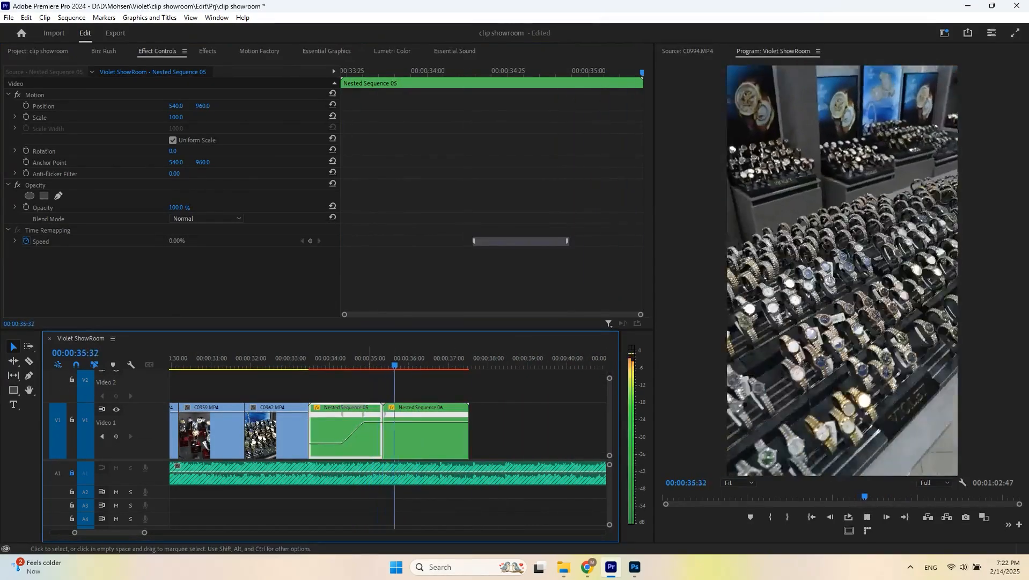
key(space)
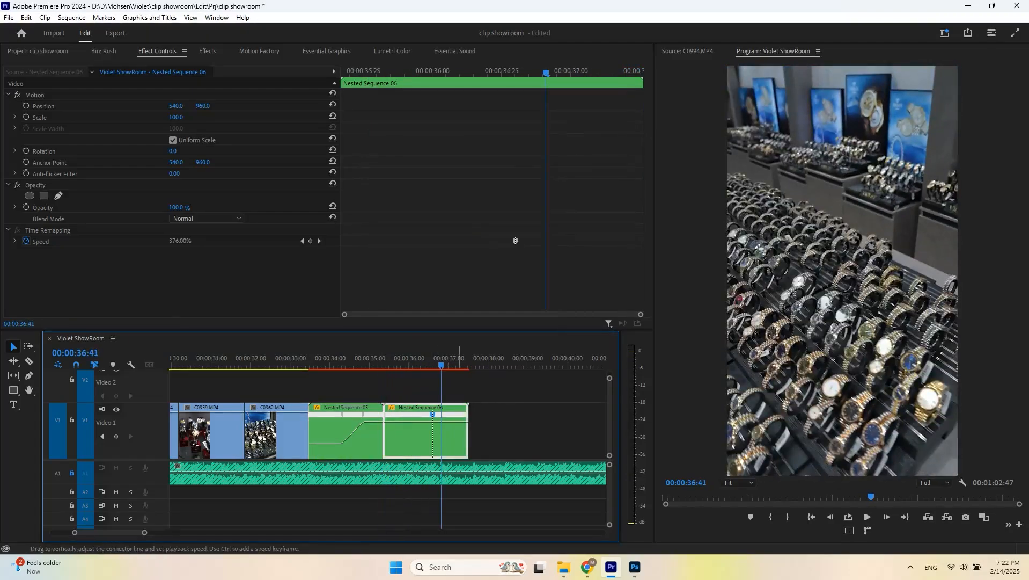
key(ctrl+z)
- Spread the speed keyframe on the second nested clip into a gradual ramp, preview it, and save
click(429, 431)
drag(417, 416, 461, 414)
click(339, 358)
key(space)
scroll(451, 424, down, 3)
key(space)
scroll(451, 424, up, 3)
click(350, 358)
key(space)
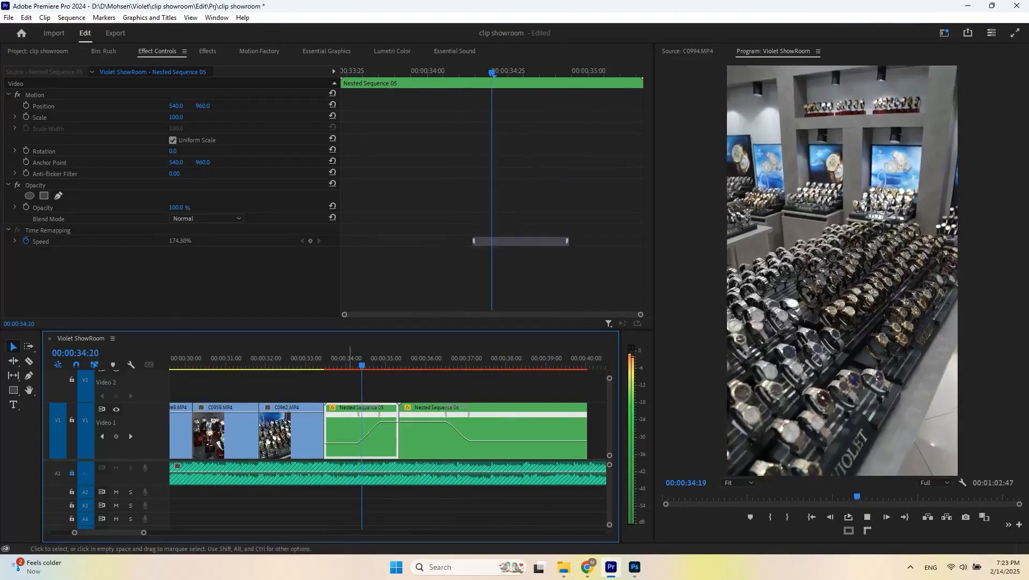
key(ctrl+s)
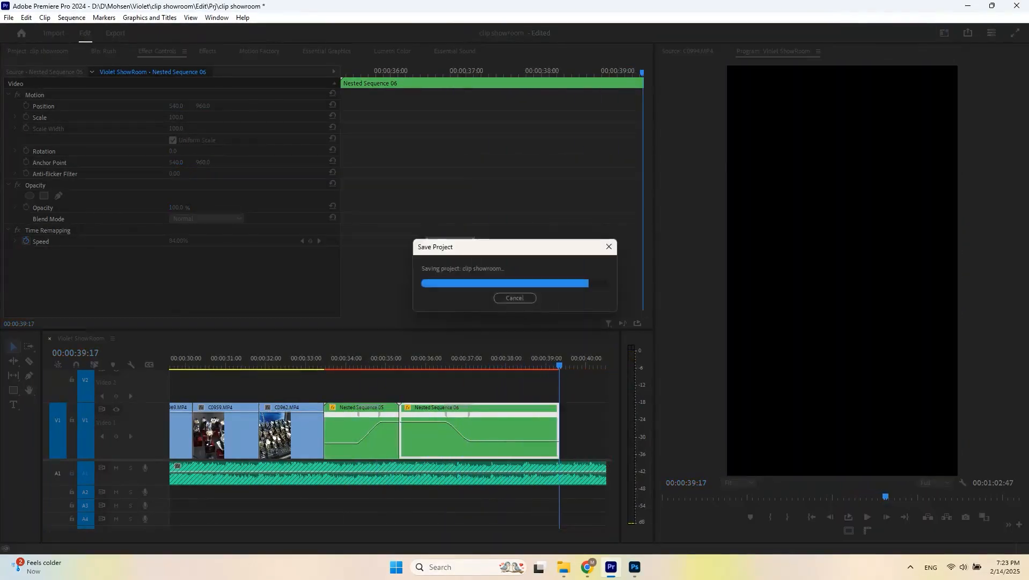
- Preview C0999.MP4 and extend the end of the second nested clip on the timeline
double_click(269, 204)
key(space)
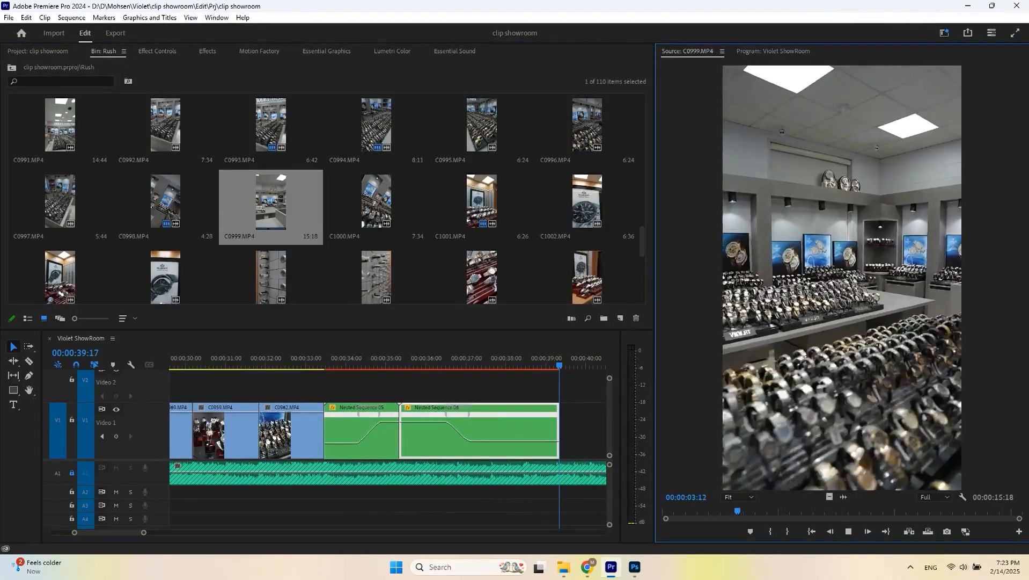
scroll(451, 424, down, 2)
click(450, 359)
key(space)
click(420, 359)
key(space)
drag(494, 434, 551, 433)
click(419, 358)
key(space)
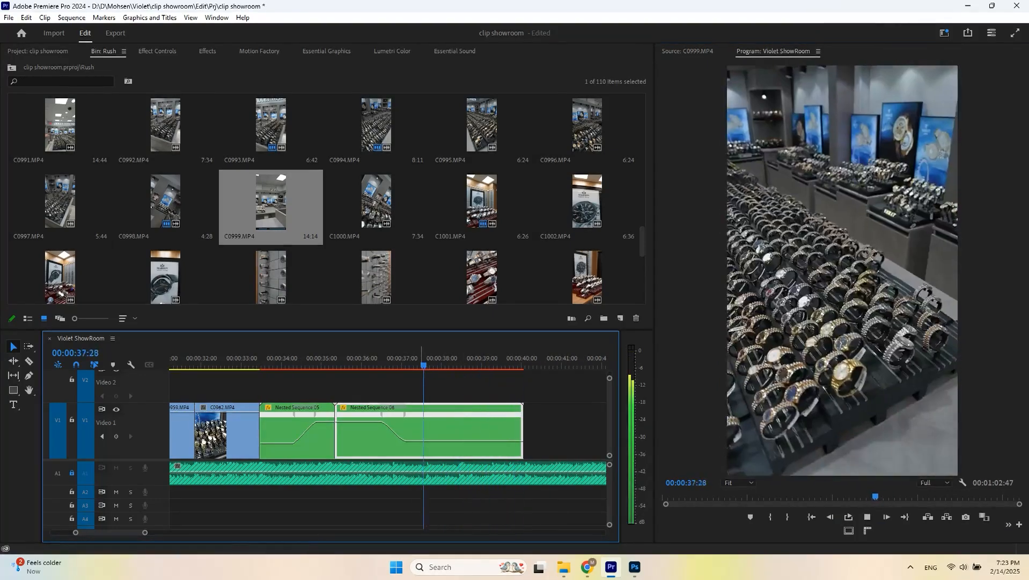
key(space)
double_click(272, 204)
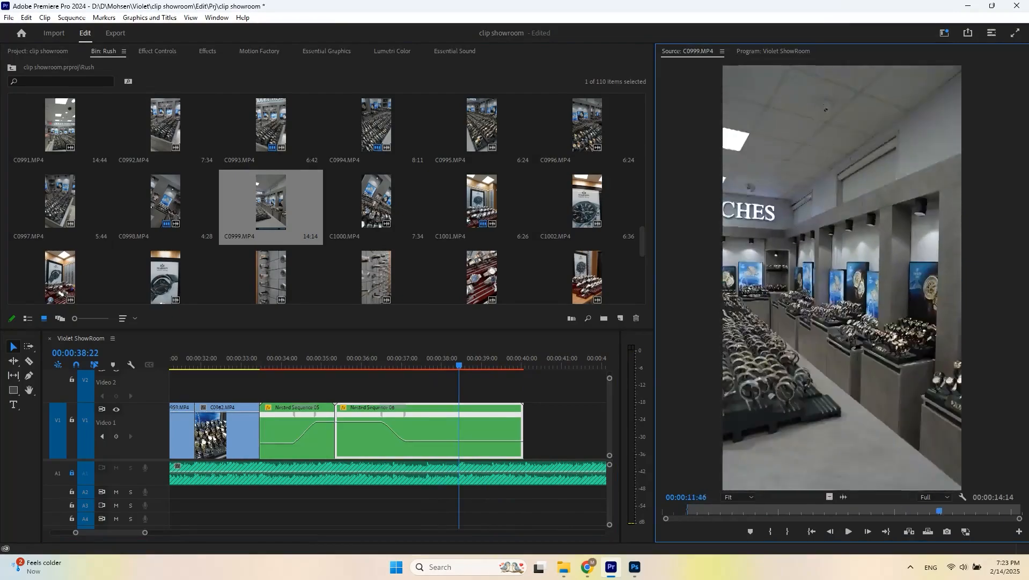
- Add C0999.MP4 to the end of the sequence, set its out point, ripple-trim its end and save
drag(777, 511, 525, 431)
key(o)
click(523, 359)
key(space)
key(minus)
key(space)
key(equal)
scroll(388, 430, up, 2)
drag(562, 360, 526, 360)
key(w)
key(Up)
key(ctrl+s)
- Export a still frame from the sequence and open it in Photoshop
key(ctrl+shift+e)
key(Return)
click(635, 566)
click(564, 566)
drag(520, 161, 131, 221)
scroll(420, 335, up, 5)
- Cut the foreground watch counter from the unlocked still onto its own layer with the Polygonal Lasso and hide it
key(l)
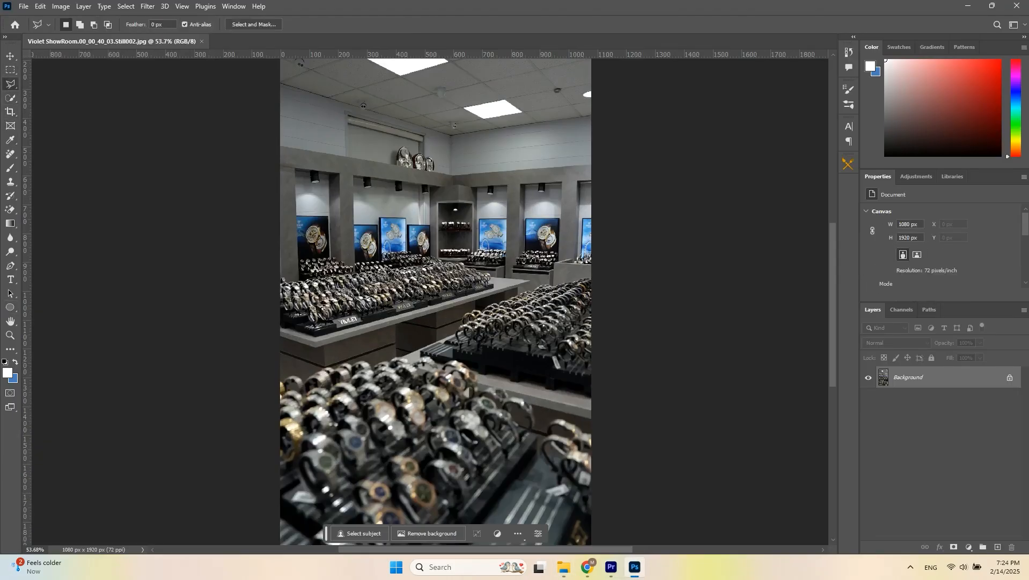
click(310, 372)
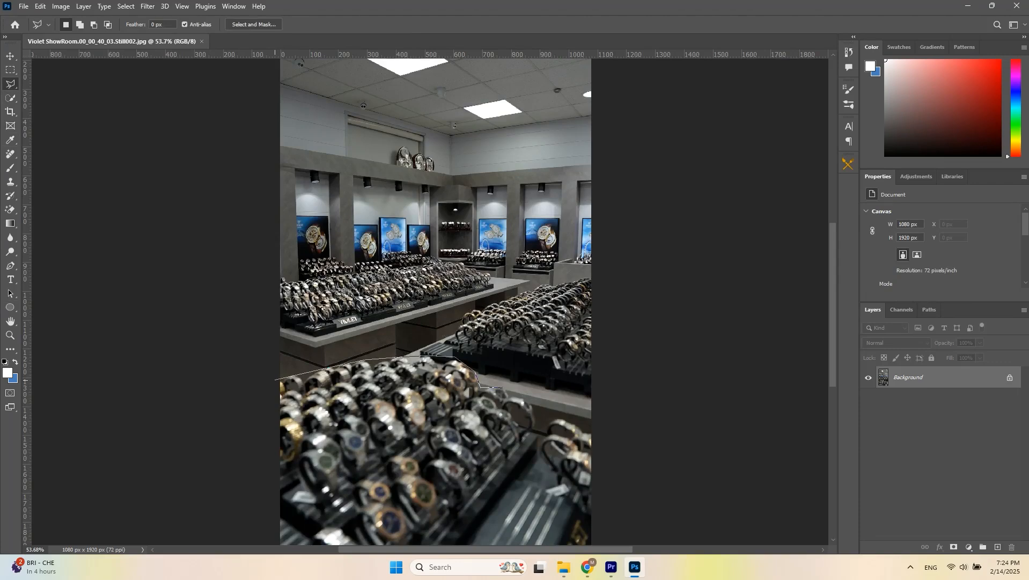
drag(596, 431, 614, 310)
click(672, 418)
click(293, 259)
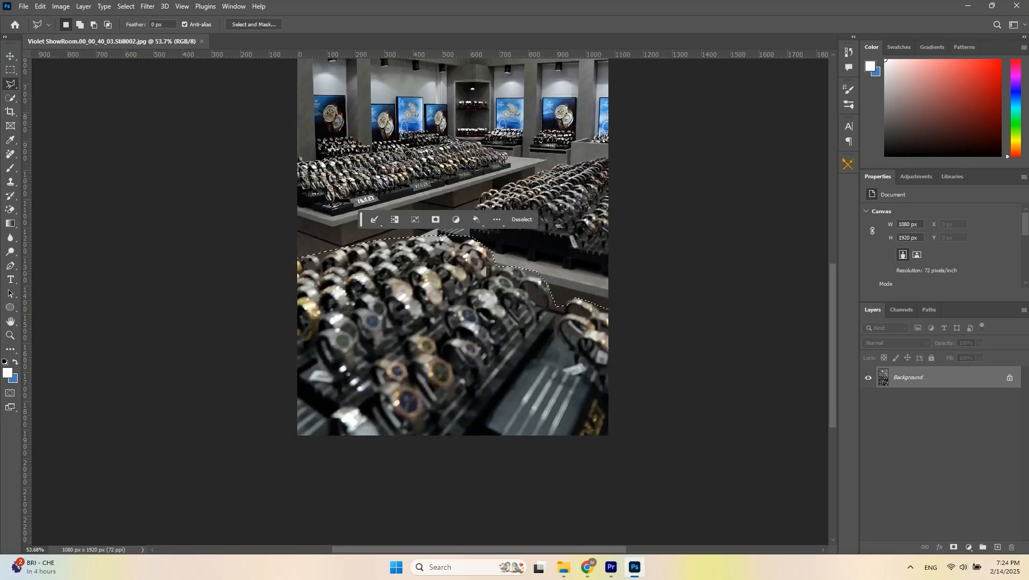
click(1009, 378)
key(ctrl+x)
key(ctrl+shift+v)
click(868, 377)
click(913, 399)
- Lasso the next counter section, cut it onto its own layer, and hide that layer
drag(500, 235, 410, 343)
click(326, 344)
click(382, 322)
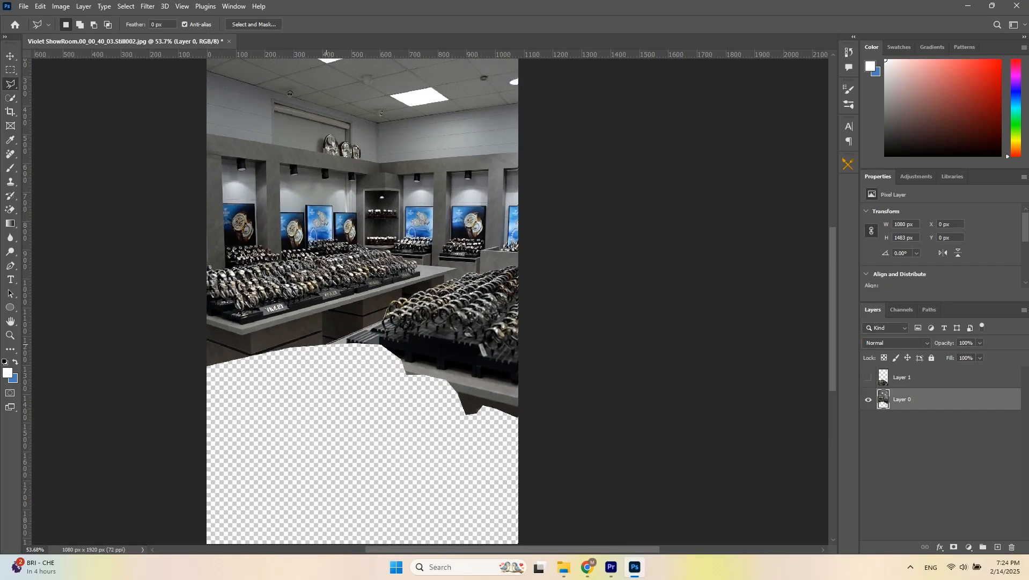
click(326, 344)
key(ctrl+x)
key(ctrl+shift+v)
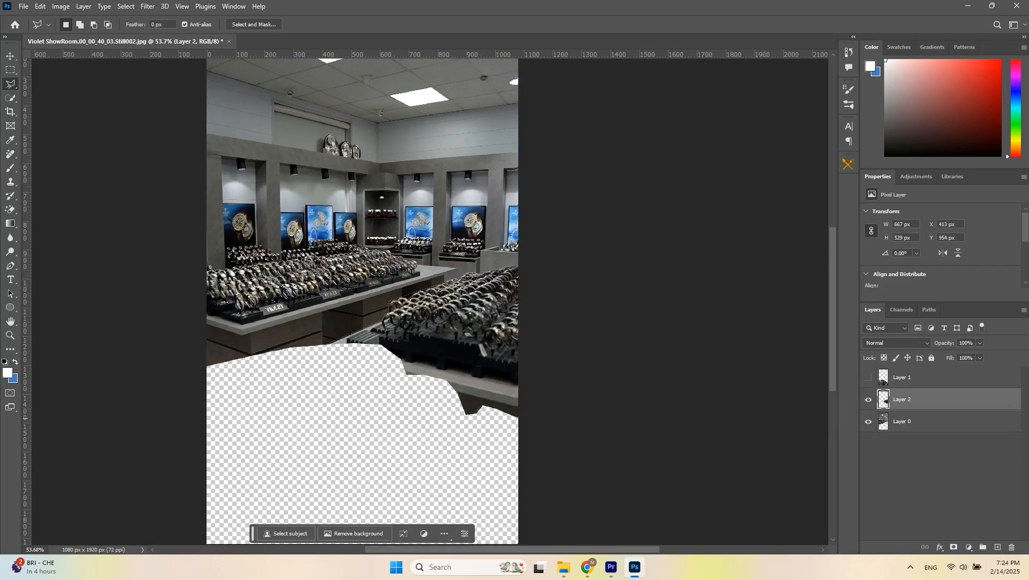
click(868, 400)
click(912, 421)
- Cut the middle counters and display wall onto a new layer and hide it
click(446, 276)
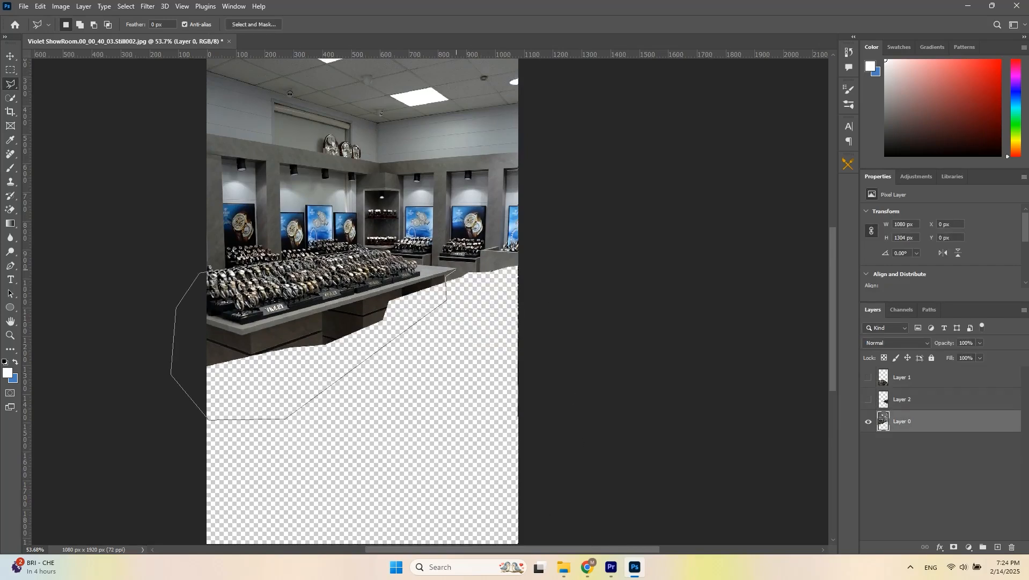
click(447, 276)
key(ctrl+shift+j)
click(868, 421)
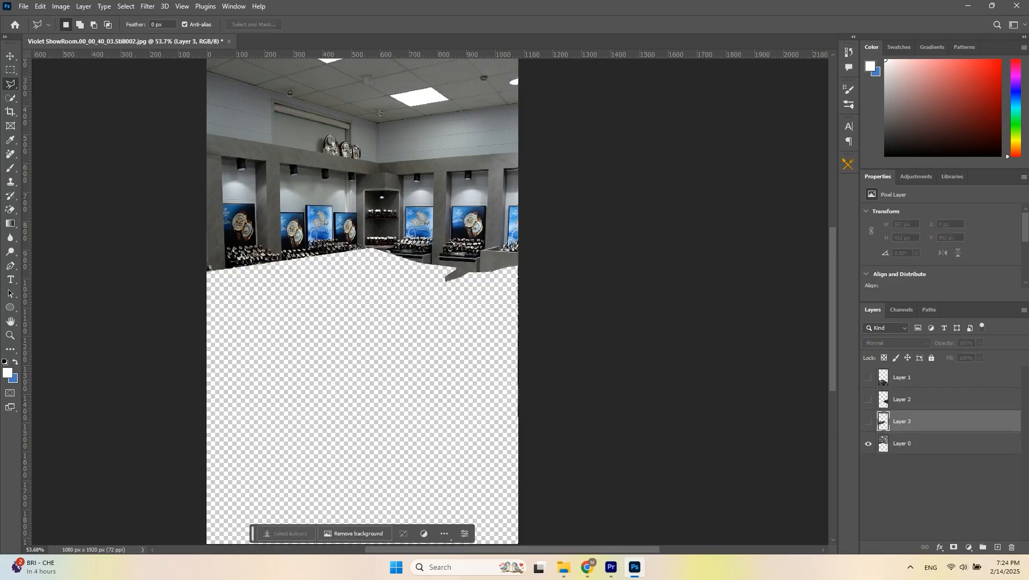
click(912, 443)
- Lasso the right back-wall section, cut it onto a new layer, and hide it
drag(403, 215, 388, 249)
click(383, 208)
click(367, 206)
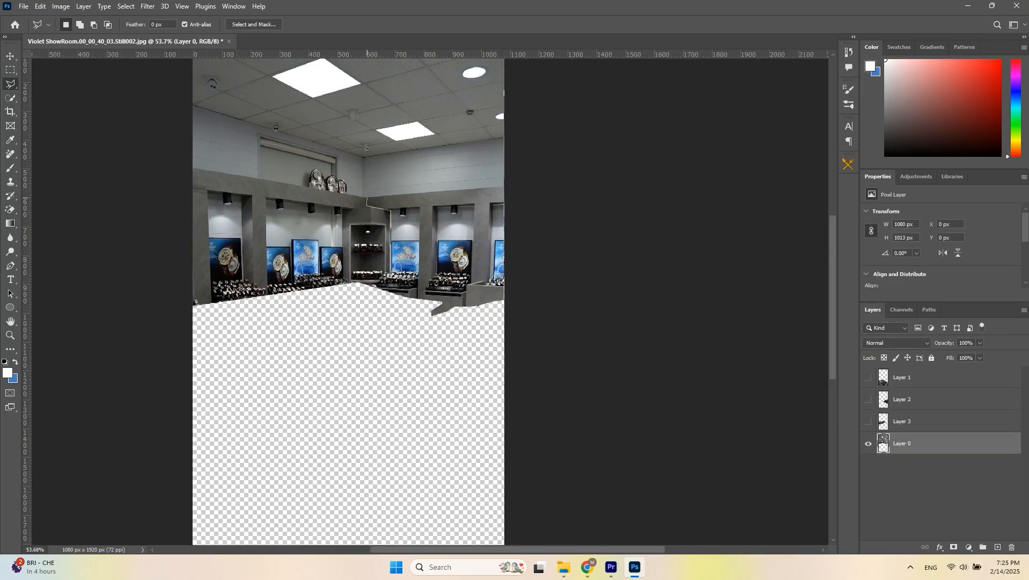
click(367, 199)
key(ctrl+shift+j)
click(868, 443)
click(912, 466)
- Cut the left wall displays onto a new layer and hide it
click(367, 197)
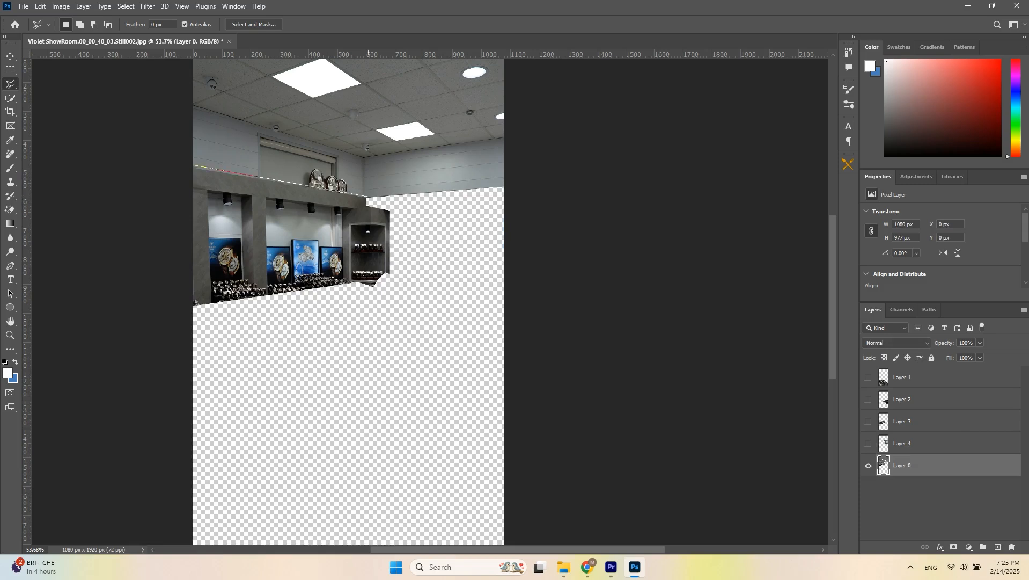
click(367, 198)
key(ctrl+x)
key(ctrl+shift+v)
click(868, 465)
click(912, 487)
- Cut the upper wall section onto a new layer, then show only the first cut-out layer
click(364, 157)
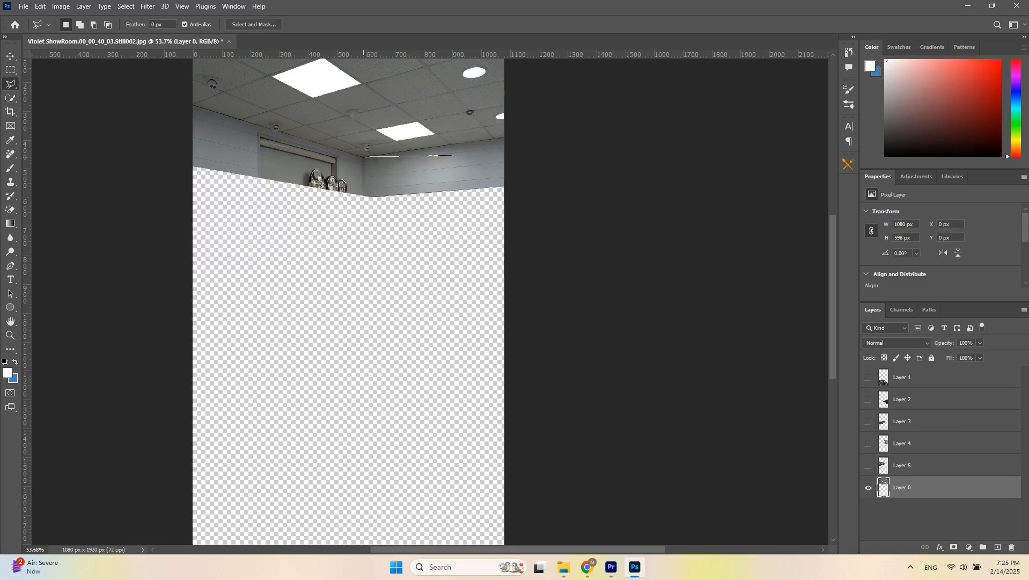
click(153, 100)
click(363, 157)
key(ctrl+x)
key(ctrl+shift+v)
click(868, 488)
click(868, 509)
click(868, 378)
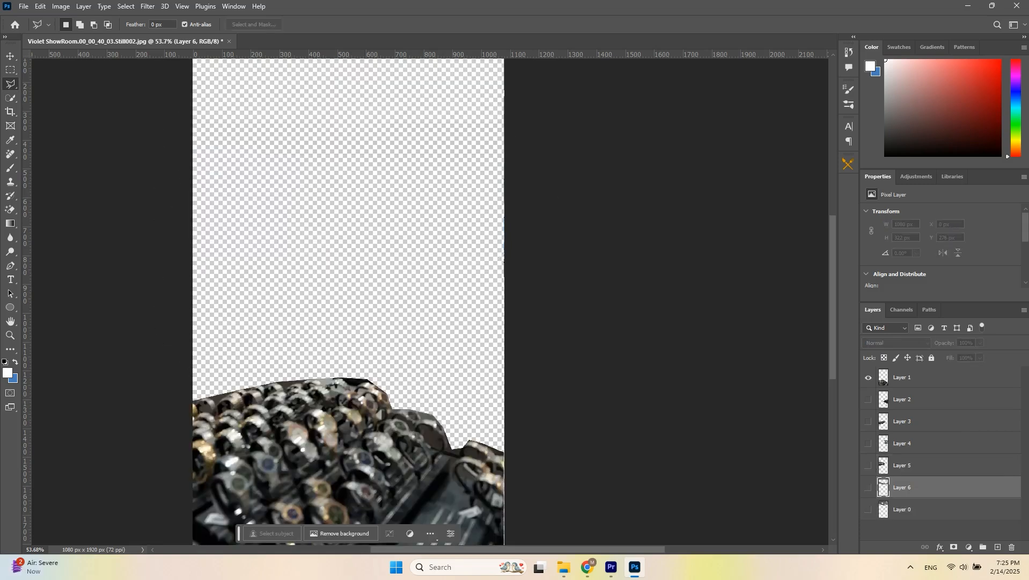
- Save Layer 1 for the web as an optimized PNG into a folder named 2
key(ctrl+alt+shift+s)
key(Return)
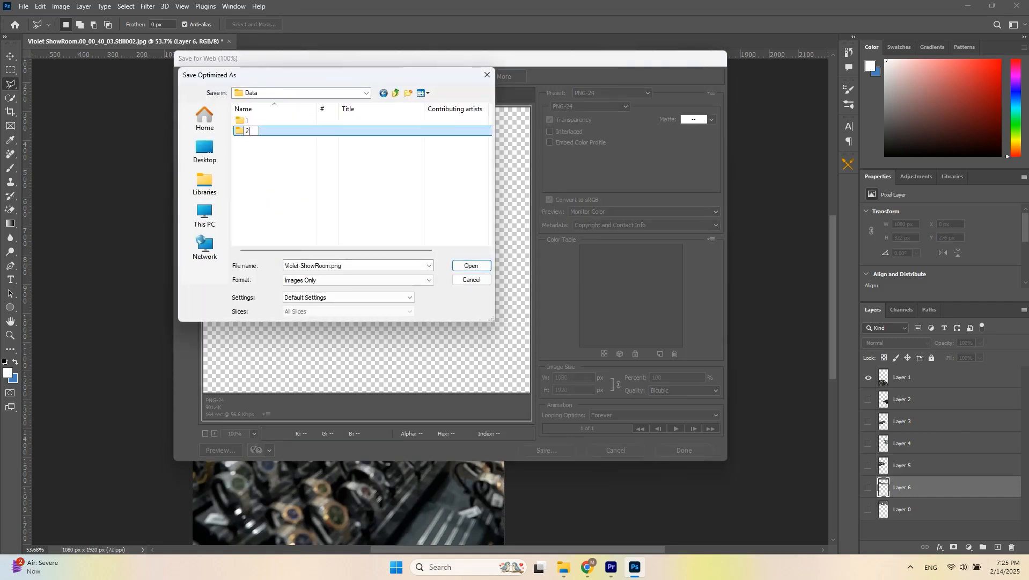
key(Return)
- Show only Layer 2 and save it for the web
click(869, 377)
click(868, 399)
key(ctrl+alt+shift+s)
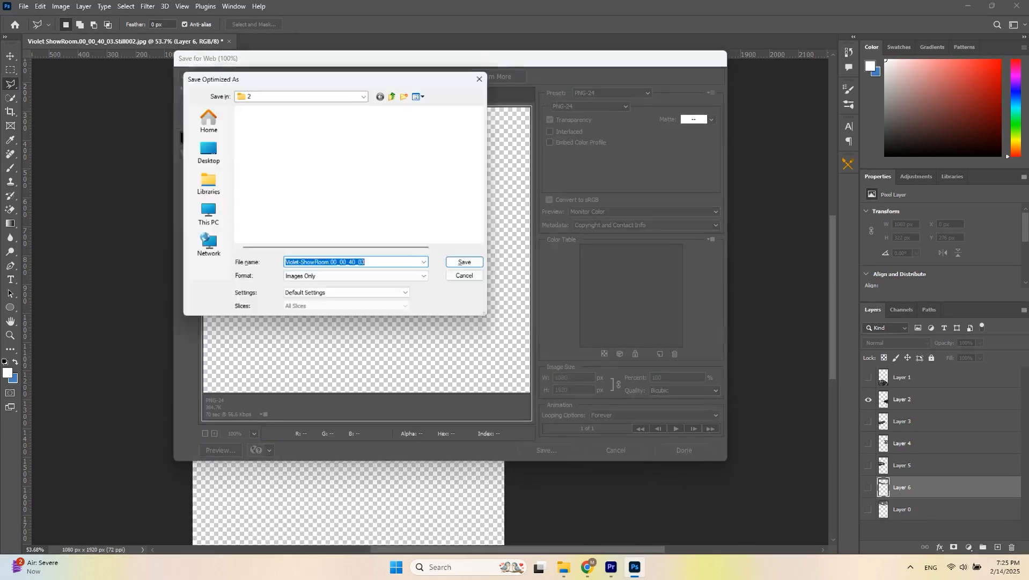
- Show only Layer 3 and save it for the web named 3
click(868, 399)
click(869, 421)
key(ctrl+alt+shift+s)
text(3)
- Show only Layer 4 and save it for the web named 4
click(868, 422)
click(869, 443)
key(ctrl+alt+shift+s)
text(4)
key(Return)
- Show only Layer 5, save it for the web named 5, and display Layer 6
click(868, 443)
click(868, 465)
key(ctrl+alt+shift+s)
text(5)
key(Return)
click(868, 487)
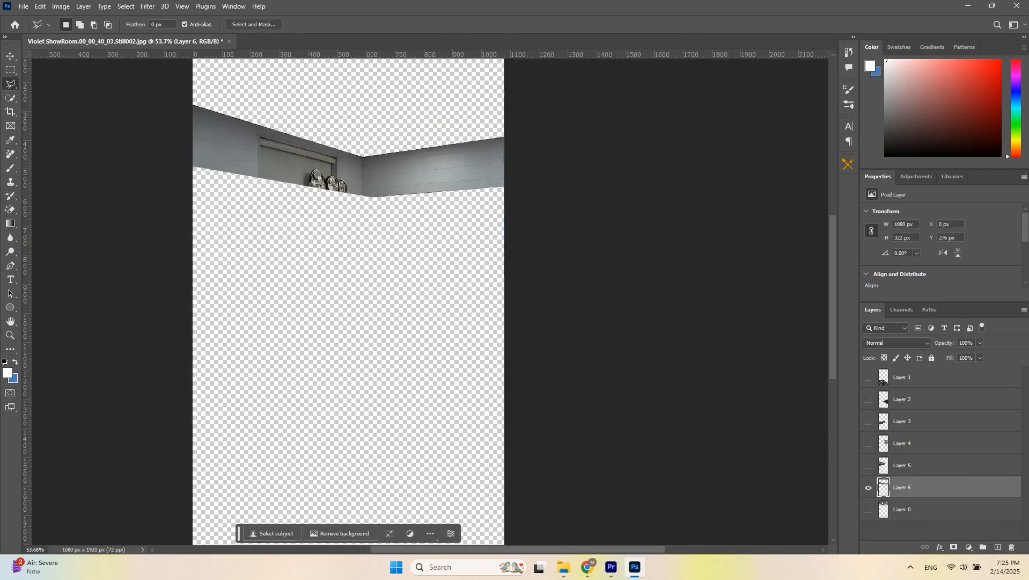
- Save Layer 6 for the web named 6
key(ctrl+alt+shift+s)
text(6)
key(Return)
- Show only Layer 0 and save it for the web named 7
click(869, 488)
click(868, 510)
key(ctrl+alt+shift+s)
key(Return)
text(7)
key(Return)
- Close the image without saving and import the seven exported PNG layers into the project's pic bin
key(ctrl+w)
key(n)
click(969, 6)
click(634, 162)
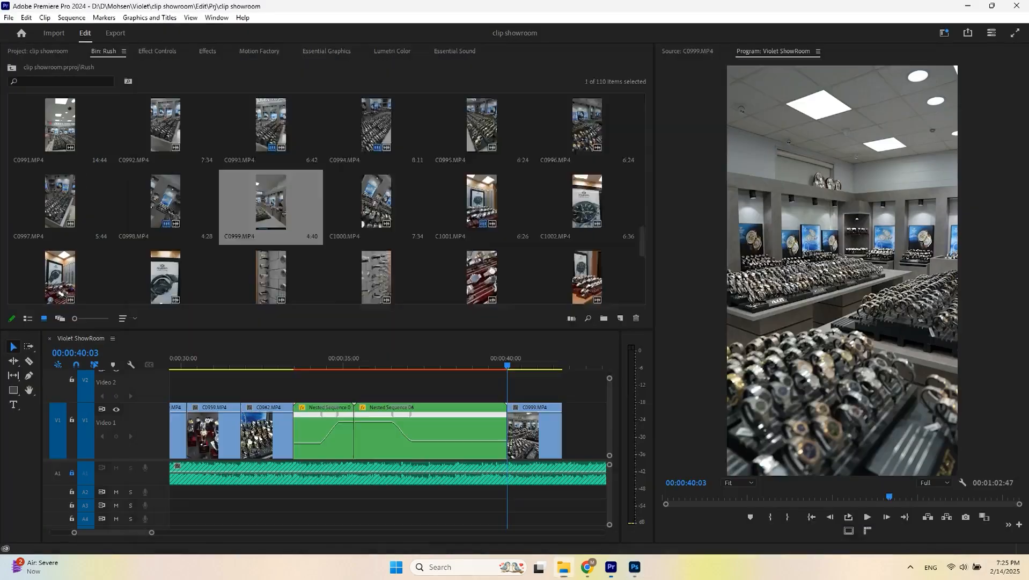
click(38, 51)
click(28, 110)
key(alt+Tab)
drag(634, 162, 62, 111)
key(alt+Tab)
- Duplicate the picture nested sequence in the project and rename the copy Nested Sequence pic 02
scroll(349, 416, down, 1)
scroll(349, 416, down, 3)
right_click(282, 386)
click(327, 506)
key(ctrl+c)
key(ctrl+v)
key(Return)
key(Up)
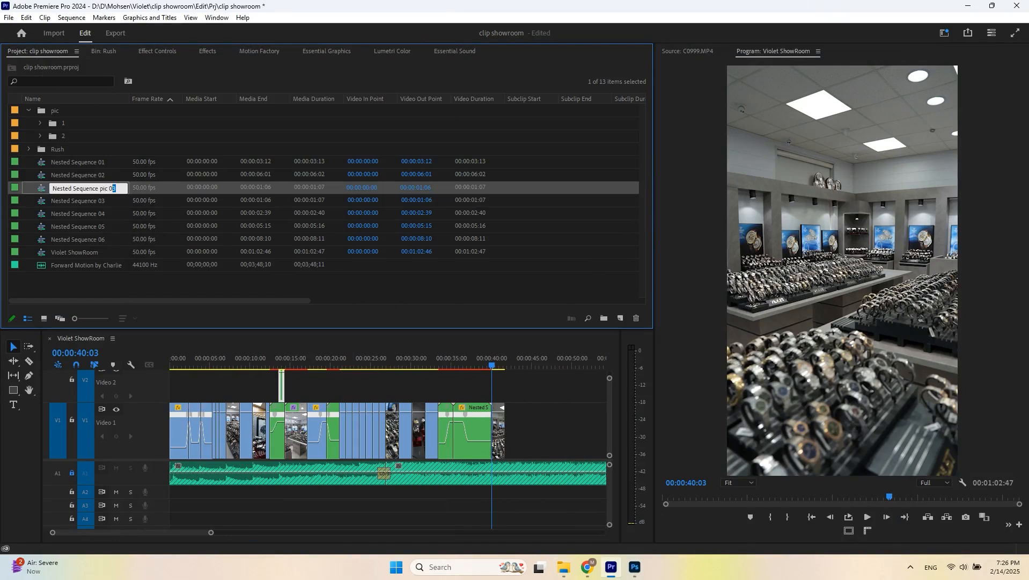
key(Return)
key(Right)
key(Left)
key(Left)
text(pic)
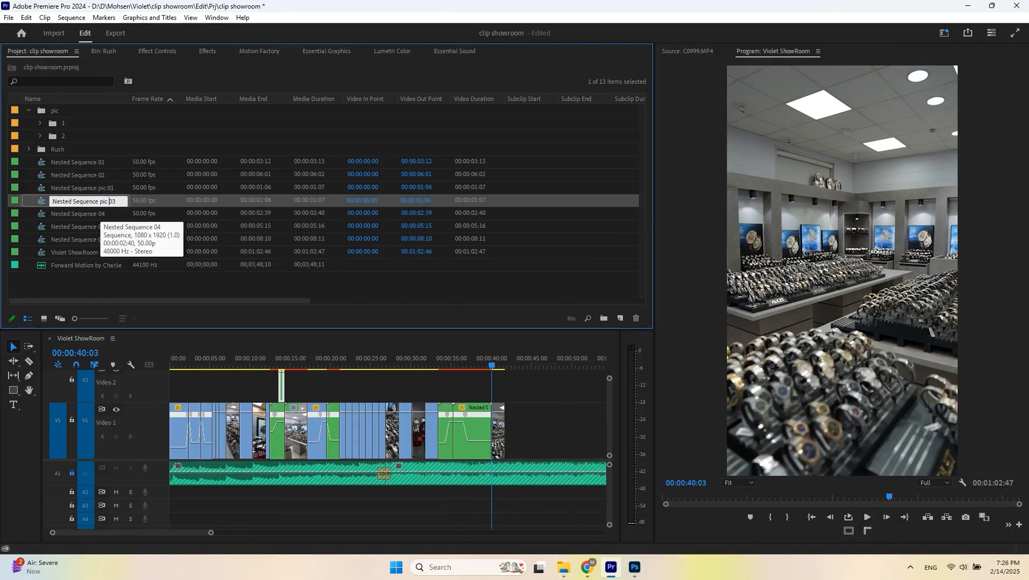
key(BackSpace)
text(2)
- Place Nested Sequence pic 02 on the Violet ShowRoom timeline and open it
drag(82, 201, 487, 387)
scroll(488, 386, up, 5)
click(479, 363)
double_click(494, 387)
scroll(343, 424, up, 2)
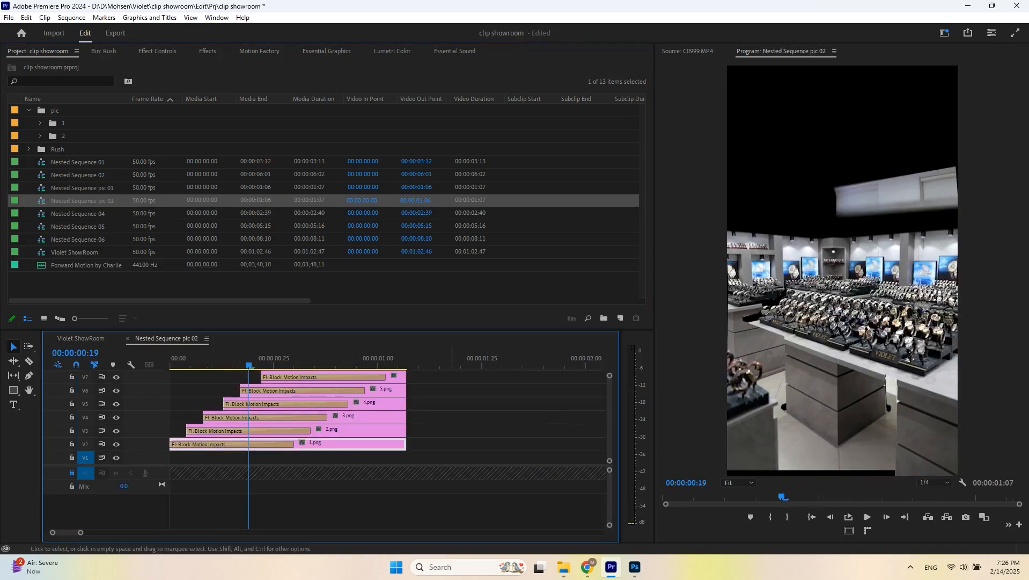
- Shift all layers in Nested Sequence pic 02 down a track and replace them with the new PNG layers
key(ctrl+a)
drag(280, 460, 280, 473)
click(446, 450)
click(40, 136)
drag(80, 150, 359, 460)
drag(80, 175, 378, 433)
drag(80, 201, 387, 420)
drag(80, 214, 394, 407)
drag(79, 227, 102, 241)
click(81, 338)
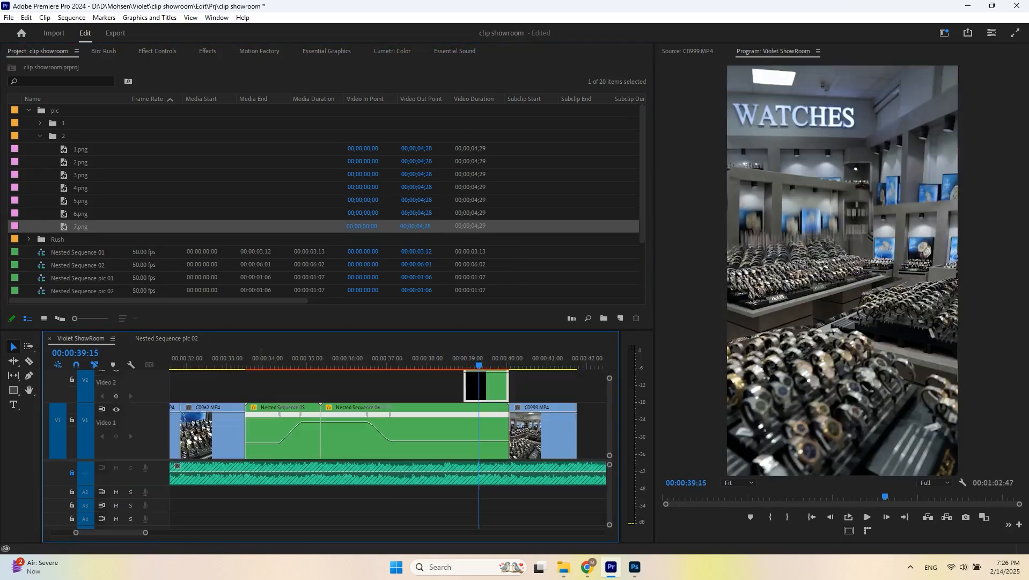
- Preview the picture section and reposition the C0999.MP4 clip that follows it
click(461, 359)
key(space)
click(464, 358)
key(space)
- Preview the edited section and save the project
key(space)
scroll(550, 430, up, 2)
click(510, 387)
key(Left)
key(Left)
key(Left)
key(Left)
key(Left)
drag(543, 388, 506, 387)
- Copy the selected clip's Time Remapping attributes and paste them onto Nested Sequence 06
click(376, 359)
drag(376, 359, 608, 358)
key(minus)
key(minus)
key(minus)
key(minus)
key(minus)
key(minus)
scroll(485, 407, up, 3)
click(157, 51)
click(45, 252)
key(ctrl+c)
click(465, 388)
key(ctrl+v)
click(441, 359)
key(space)
scroll(458, 388, up, 2)
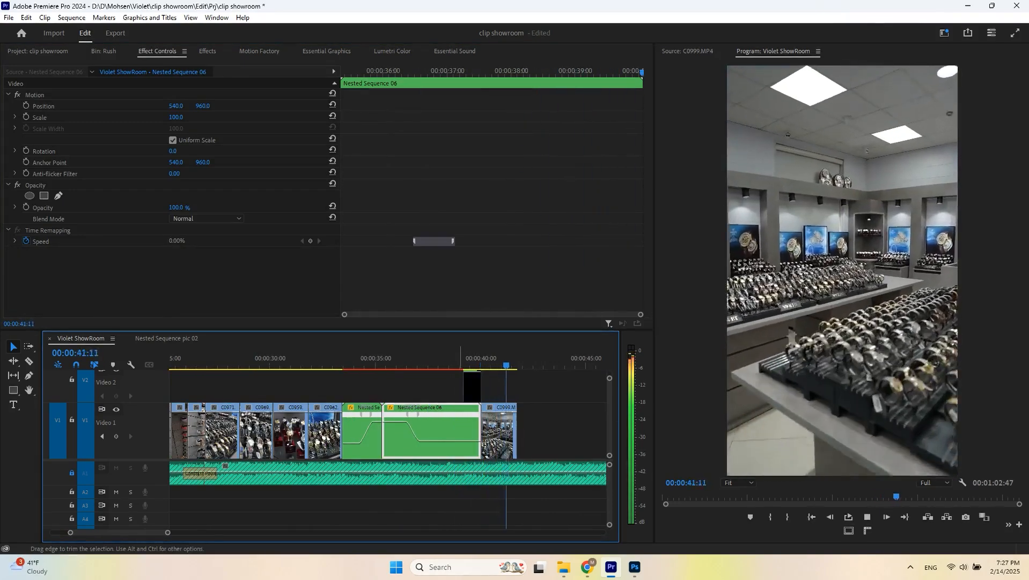
key(space)
key(Up)
key(ctrl+s)
- Preview C0991.MP4 from the Rush bin in the source monitor
scroll(459, 418, down, 4)
scroll(397, 418, up, 2)
click(104, 51)
scroll(343, 215, down, 5)
scroll(327, 198, up, 5)
double_click(64, 201)
key(space)
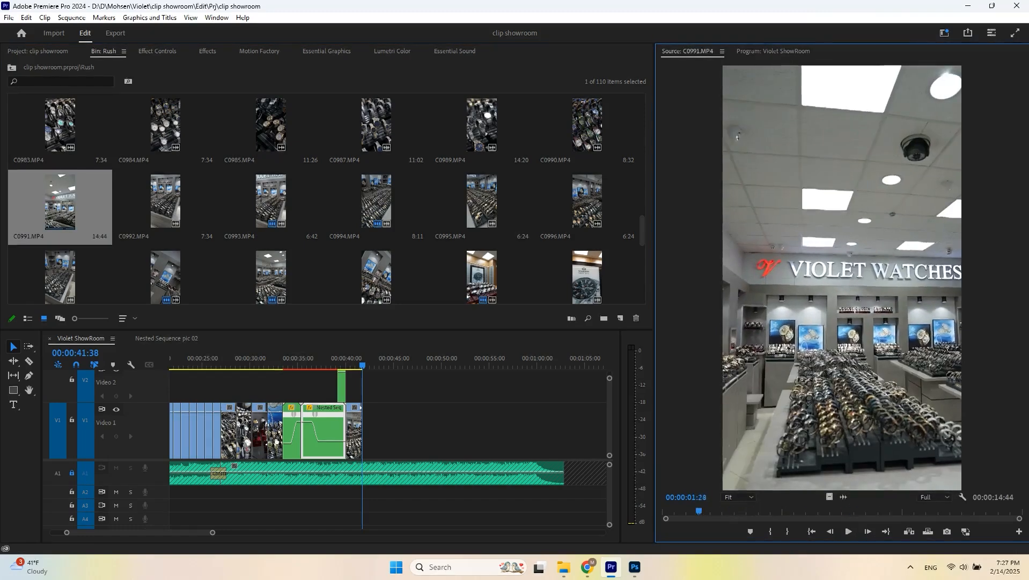
- Add C0990.MP4 from an in point after C0999.MP4 and cut it at the playhead
scroll(326, 201, up, 1)
double_click(585, 202)
key(space)
key(i)
drag(829, 497, 366, 431)
scroll(363, 431, up, 3)
key(space)
key(space)
key(ctrl+k)
- Add C0989.MP4 after the cut and cut it at the playhead
double_click(483, 201)
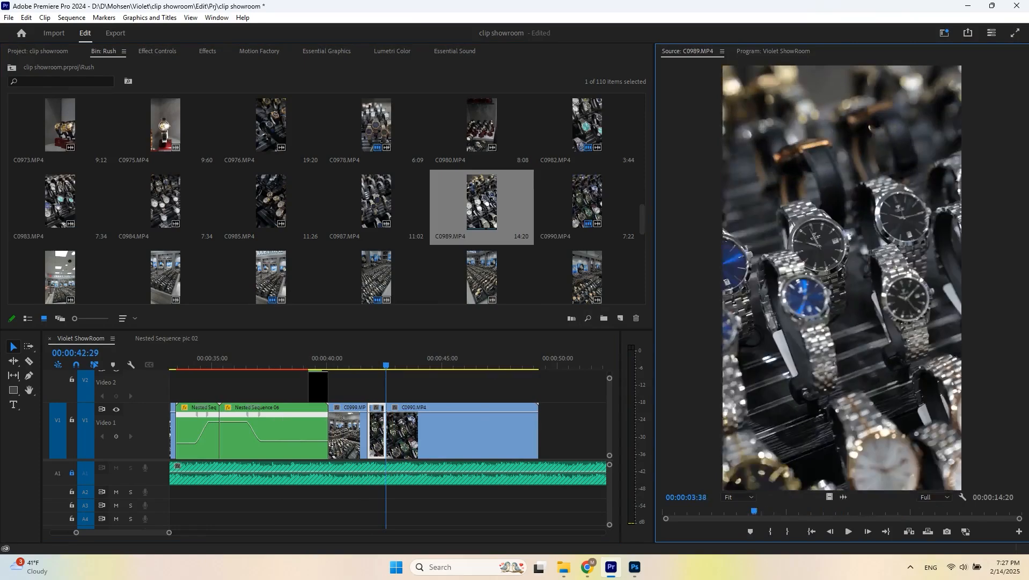
drag(829, 496, 390, 431)
key(space)
- Add C0987.MP4 from an in point after C0989.MP4 and cut it at the playhead
key(space)
key(ctrl+k)
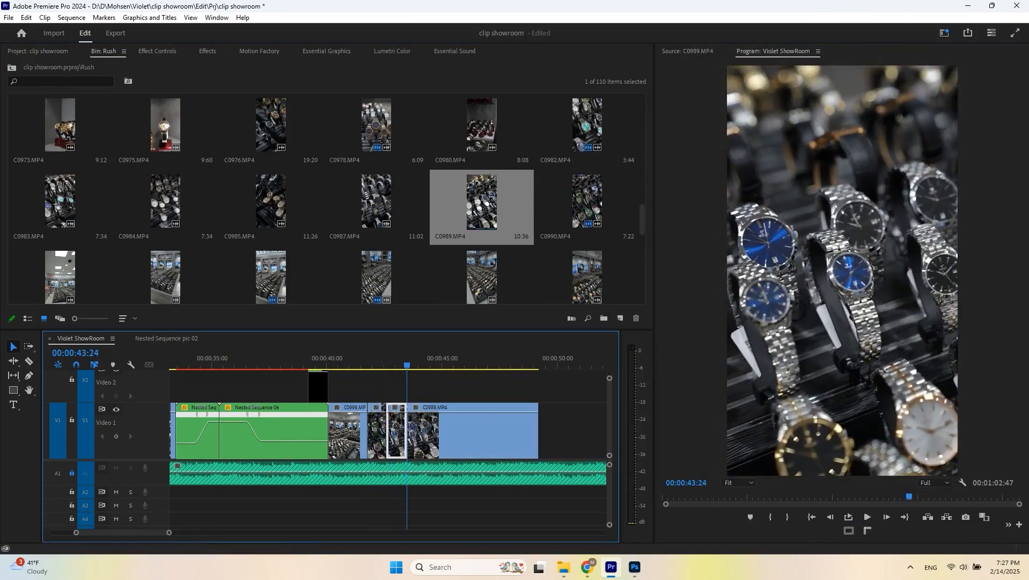
double_click(376, 202)
key(space)
key(i)
drag(830, 496, 440, 430)
click(378, 358)
key(space)
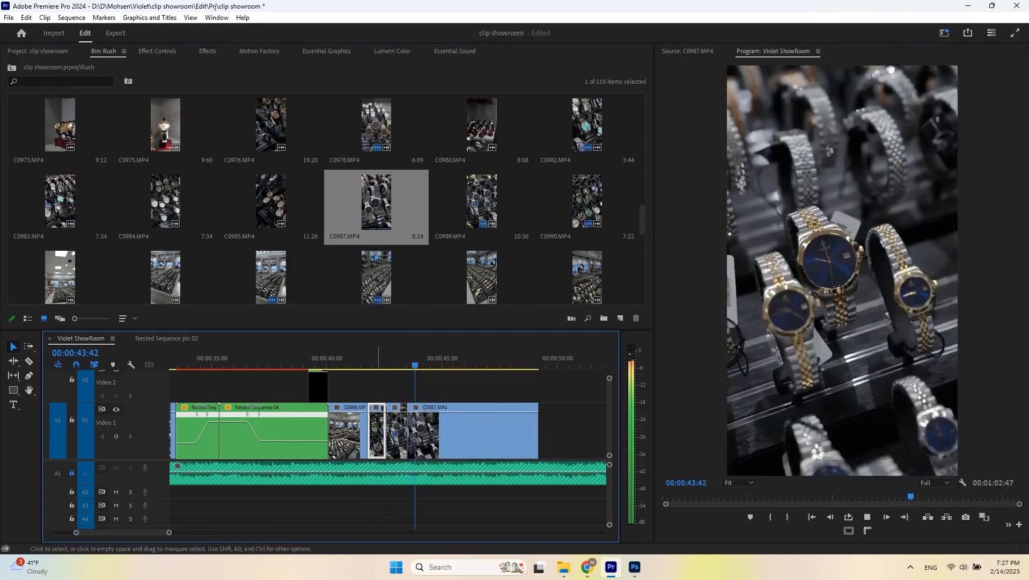
- Add C0985.MP4 after C0987.MP4 and cut it at the playhead
key(space)
key(ctrl+k)
double_click(271, 201)
drag(499, 431, 498, 431)
click(402, 358)
key(space)
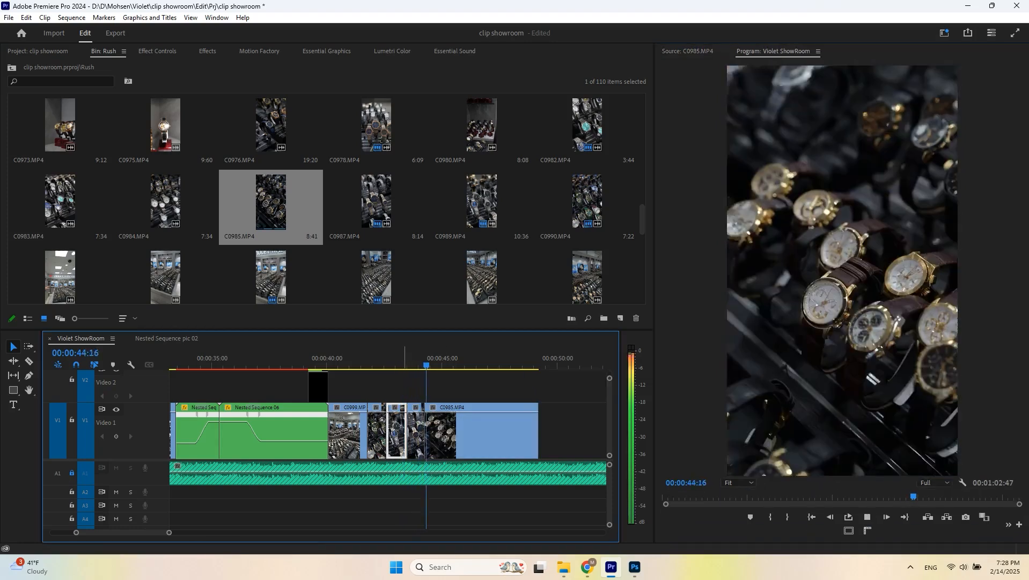
- Add C0984.MP4 after C0985.MP4 and cut it at the playhead
key(space)
key(ctrl+k)
double_click(165, 202)
key(space)
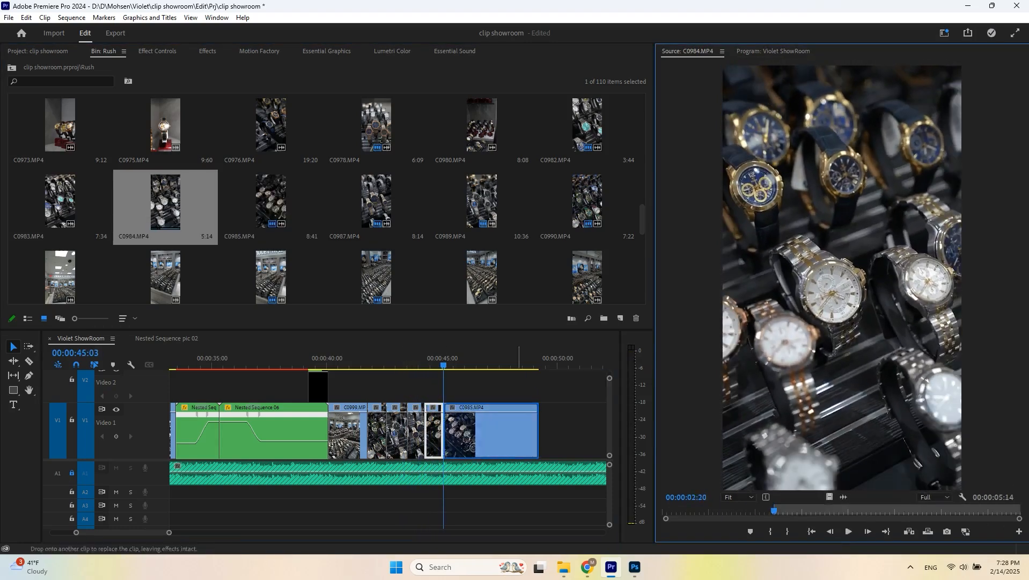
drag(519, 431, 519, 431)
click(429, 358)
key(space)
key(space)
key(ctrl+k)
- Preview C1007.MP4 in the source monitor
scroll(482, 198, down, 5)
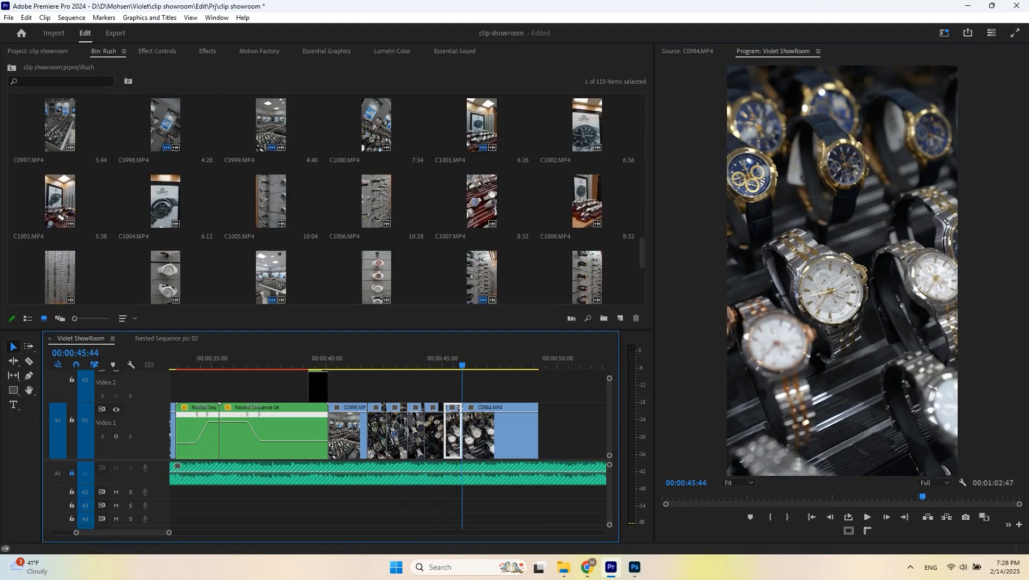
double_click(482, 125)
key(space)
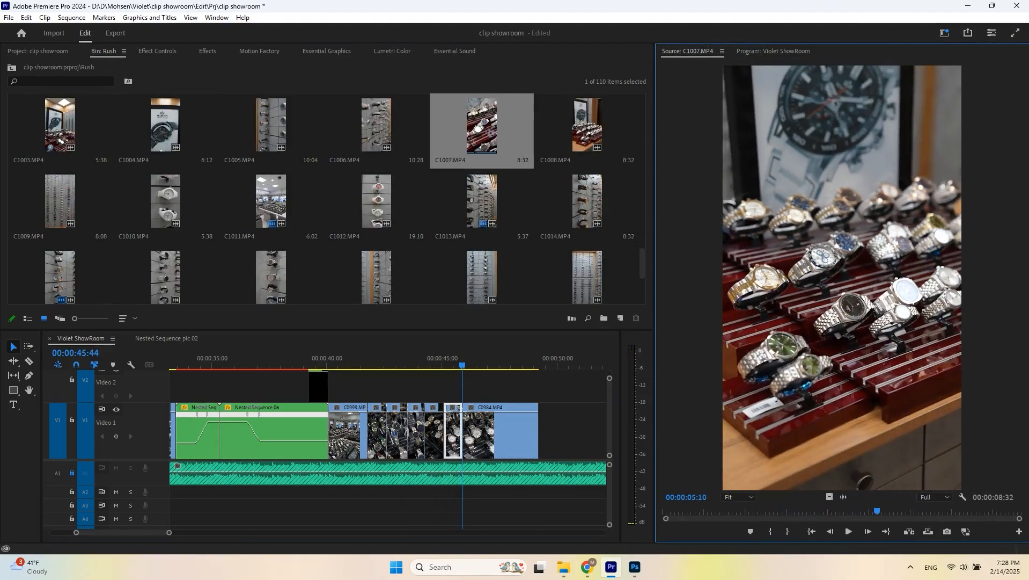
- Add C1008.MP4 after C0984.MP4 and cut it at the playhead
double_click(587, 125)
key(space)
drag(489, 431, 489, 431)
key(space)
click(443, 358)
key(space)
key(space)
click(450, 358)
key(space)
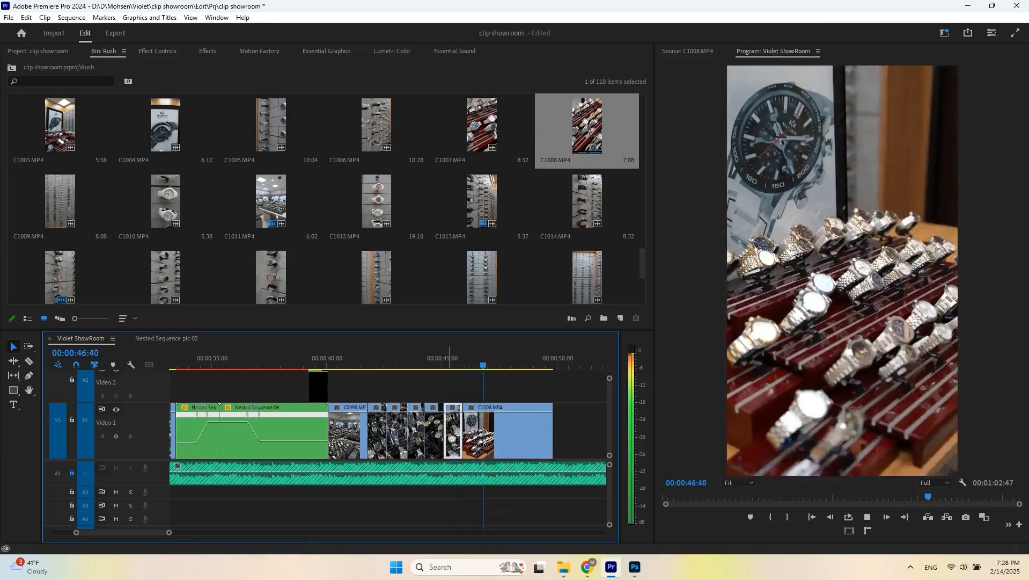
- Add C1012.MP4 after C1008.MP4 and cut it at the playhead
key(space)
key(ctrl+k)
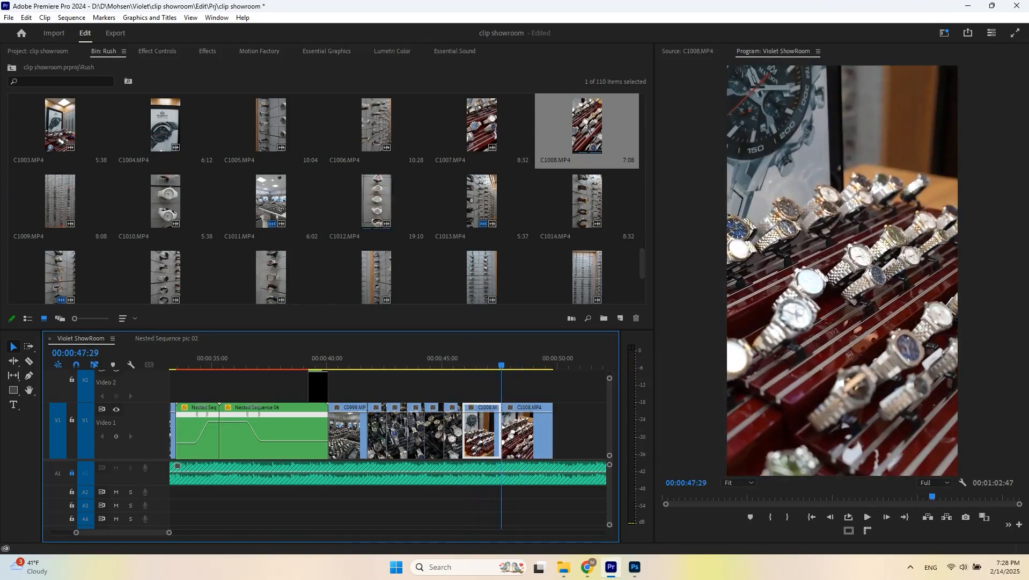
double_click(379, 203)
key(space)
drag(830, 497, 525, 433)
key(space)
key(space)
key(ctrl+k)
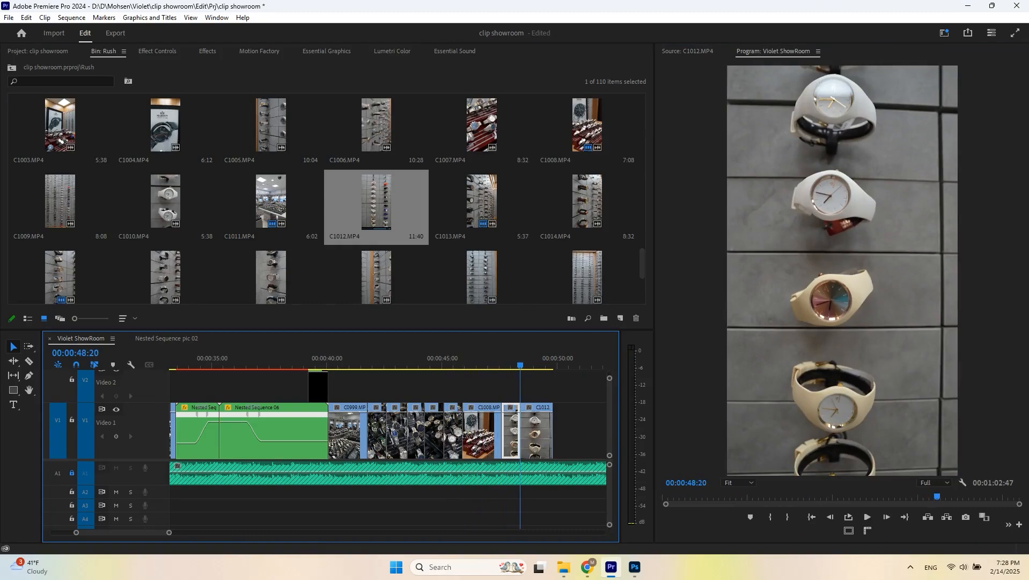
- Add C1009.MP4 after C1012.MP4 in the timeline
double_click(60, 203)
drag(531, 431, 532, 431)
- Add C1021.MP4 at the end of the timeline and ramp its speed with Time Remapping
key(space)
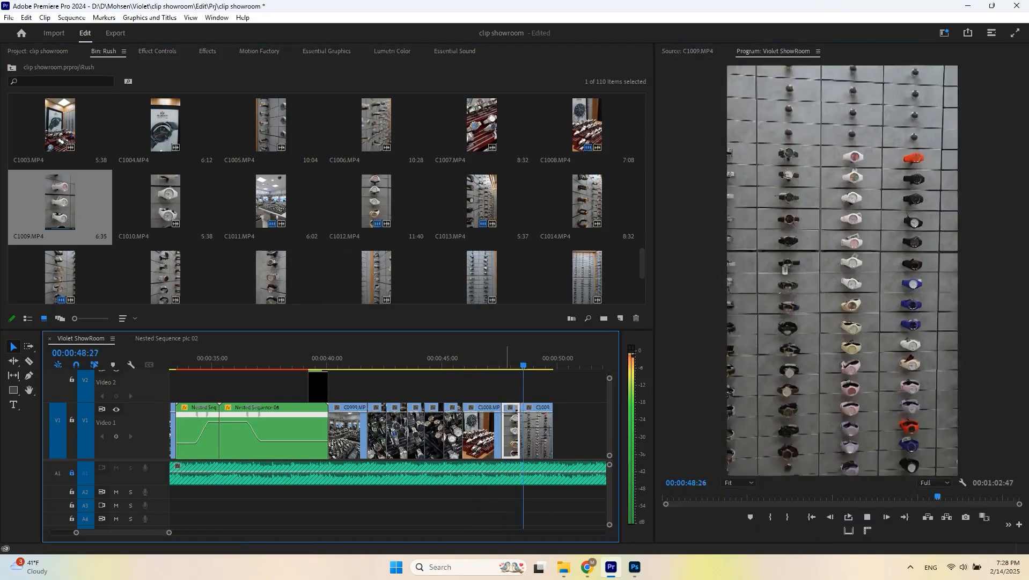
scroll(588, 201, down, 1)
double_click(588, 201)
key(space)
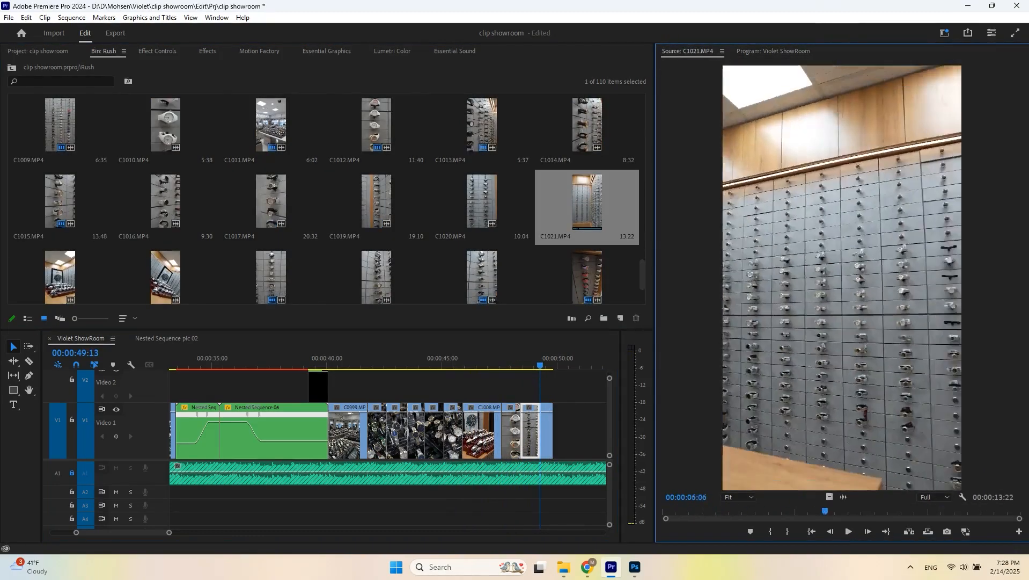
key(=)
drag(547, 431, 560, 414)
right_click(444, 408)
click(528, 437)
key(=)
key(space)
key(space)
key(=)
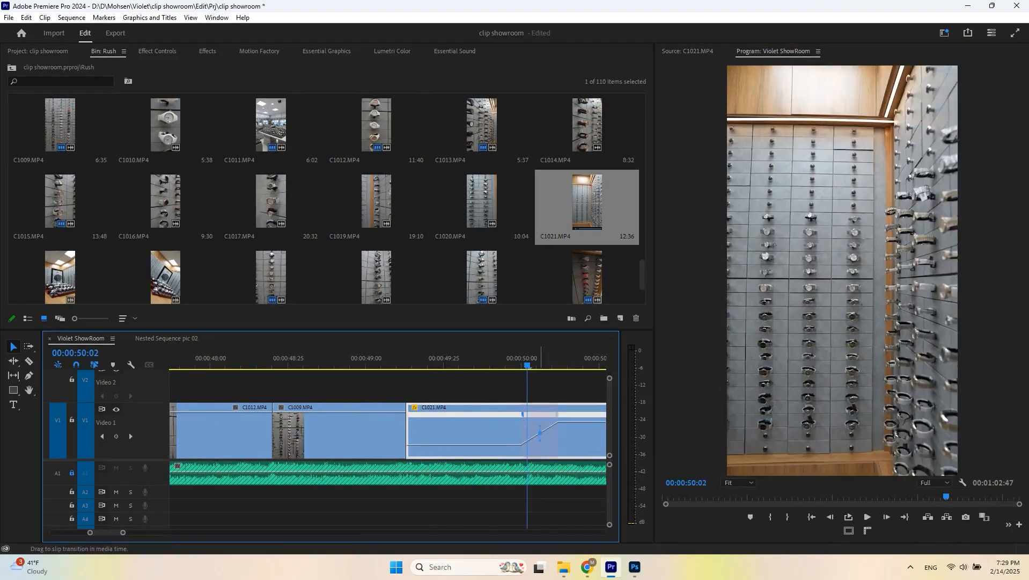
key(-)
key(space)
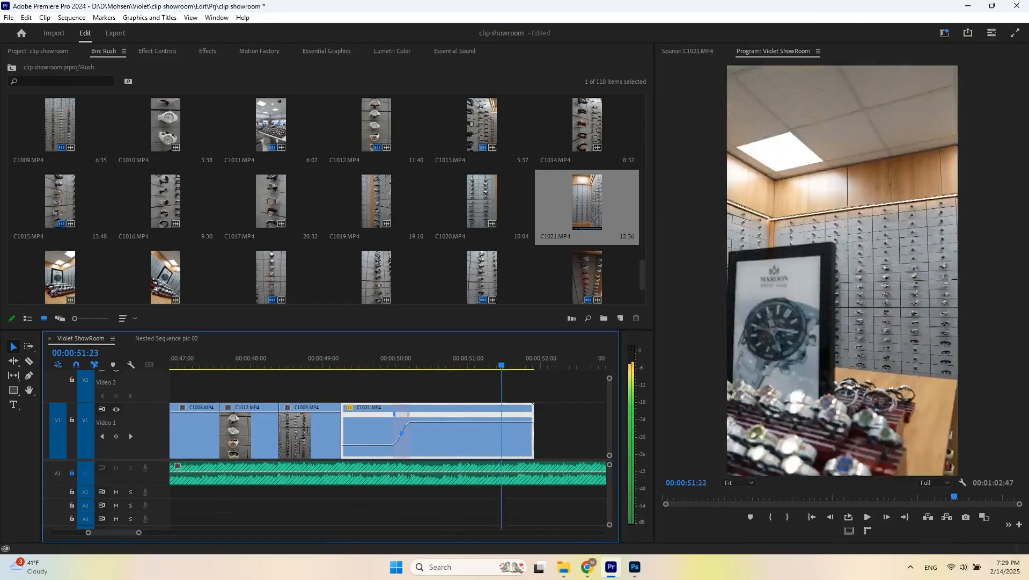
- Ripple-trim C1021.MP4's end at the playhead and add C1022.MP4 from a marked In point after it
key(w)
scroll(327, 198, down, 2)
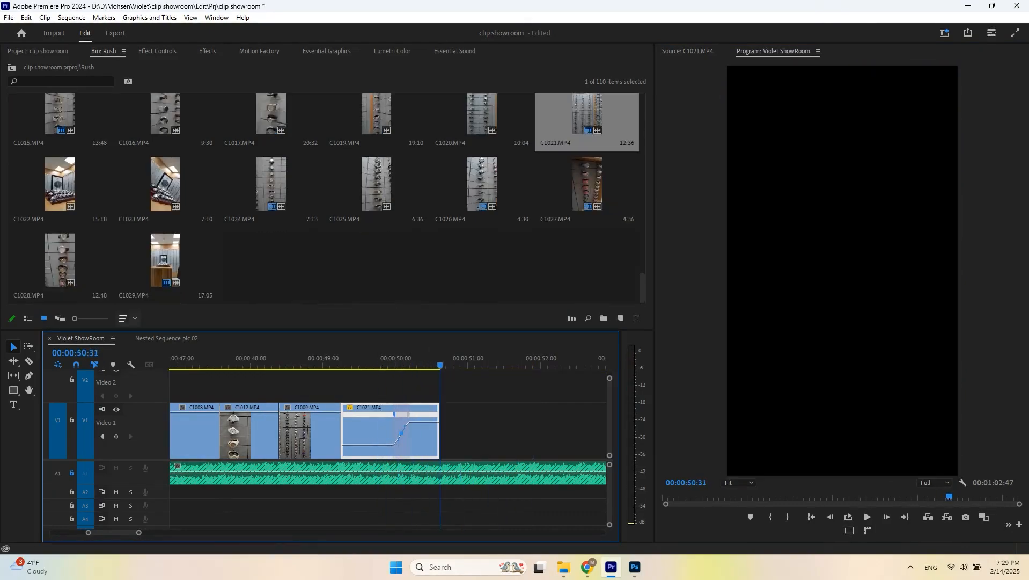
double_click(60, 186)
key(space)
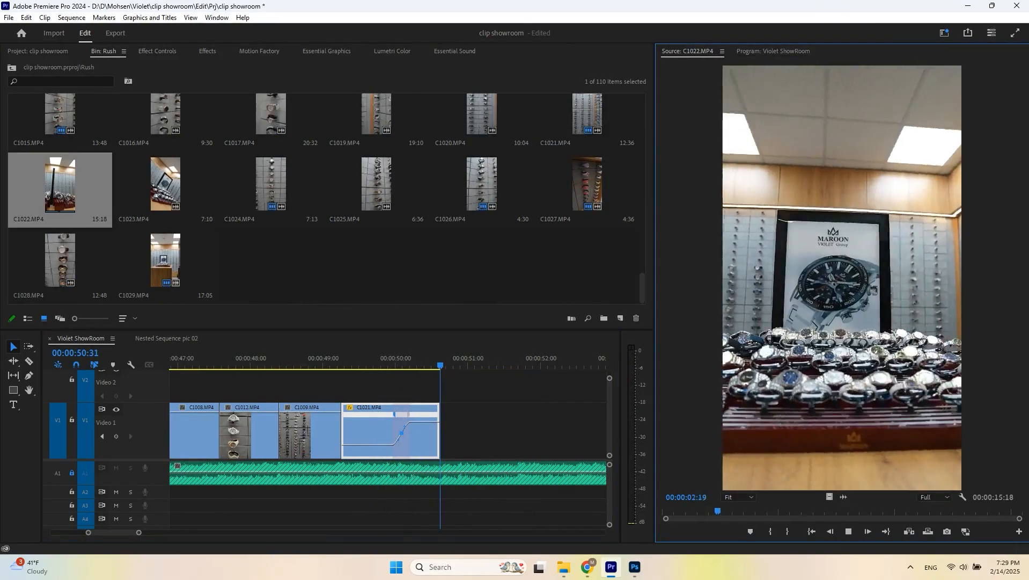
key(i)
drag(830, 497, 451, 431)
key(-)
key(space)
key(-)
key(-)
click(548, 365)
click(494, 429)
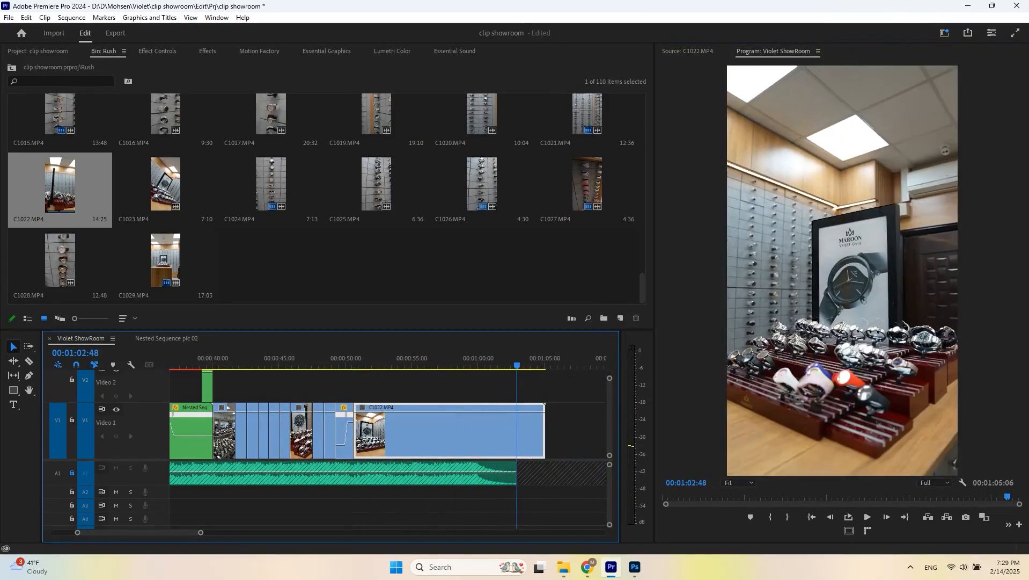
- Apply Warp Stabilizer to C1022.MP4 and save the project
key(ctrl+s)
key(shift+7)
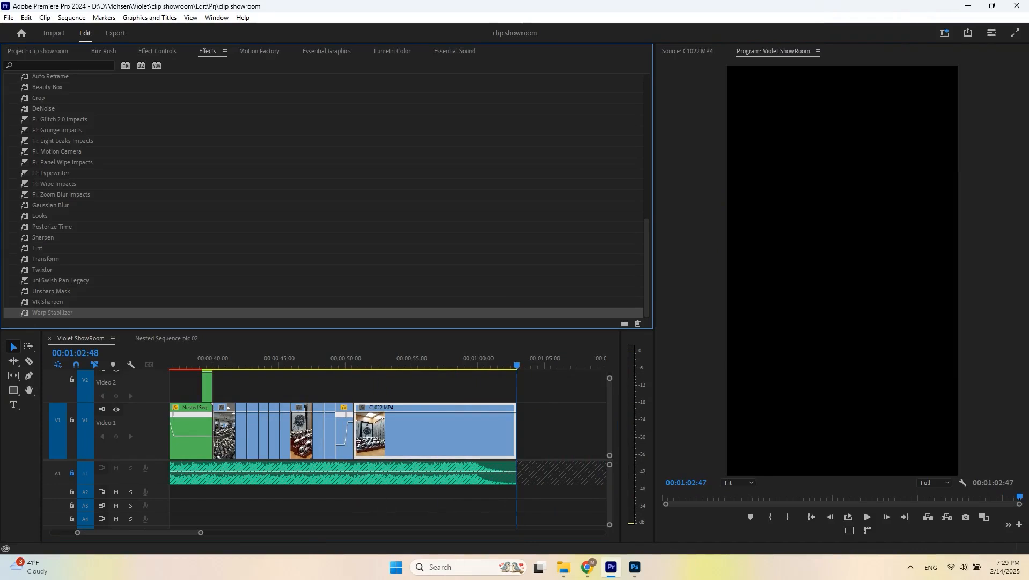
double_click(53, 312)
click(418, 365)
key(shift+5)
scroll(215, 214, down, 2)
key(ctrl+s)
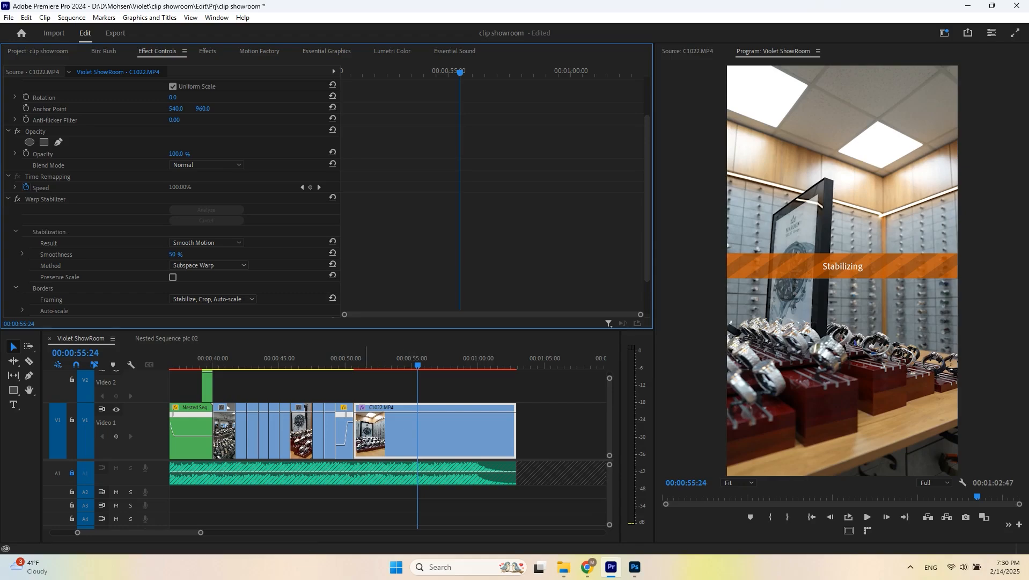
- Render the stabilized C1022.MP4 in the timeline and play it back
click(359, 359)
key(space)
click(366, 359)
key(Return)
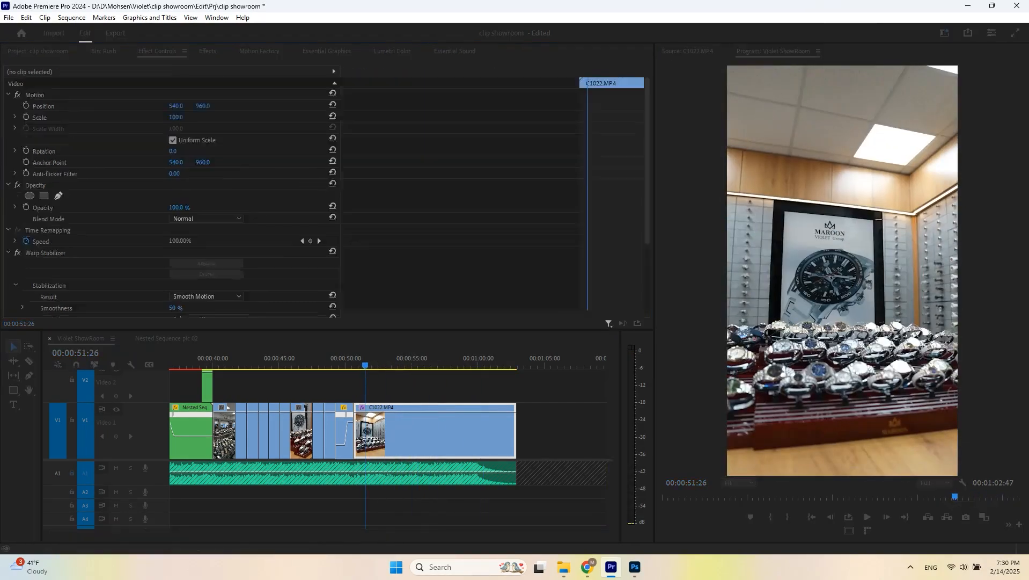
scroll(347, 429, up, 5)
click(347, 358)
key(space)
key(space)
right_click(386, 408)
drag(412, 445, 412, 422)
click(346, 359)
key(space)
- Nest C1022.MP4 into a nested sequence
key(space)
click(359, 359)
key(space)
key(space)
key(ctrl+z)
click(384, 358)
key(space)
scroll(383, 430, down, 3)
key(space)
right_click(437, 429)
click(482, 338)
click(462, 280)
key(Return)
- Nest the clip again and add a speed ramp to it with Time Remapping keyframes
key(space)
- Adjust the speed ramp's transition, ripple-trim the nested clip's end at the playhead and save
key(space)
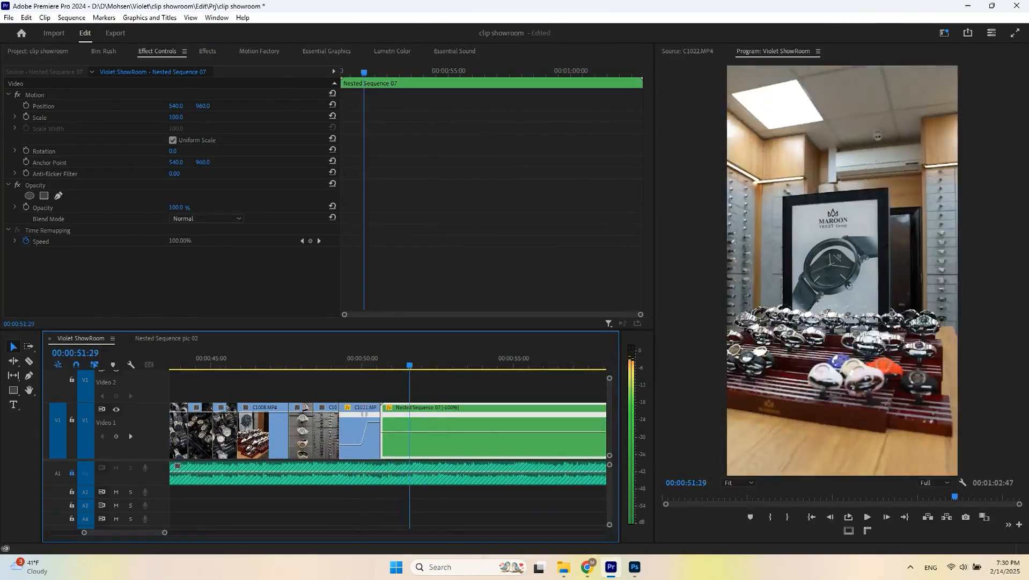
key(space)
scroll(423, 430, down, 2)
right_click(423, 430)
click(461, 303)
key(Return)
click(321, 358)
right_click(319, 408)
mouse_move(360, 441)
click(443, 441)
drag(351, 441, 431, 443)
scroll(314, 429, up, 3)
click(281, 358)
key(space)
key(space)
click(278, 358)
key(space)
key(space)
ctrl+click(397, 422)
drag(396, 413, 381, 414)
key(space)
key(w)
key(ctrl+s)
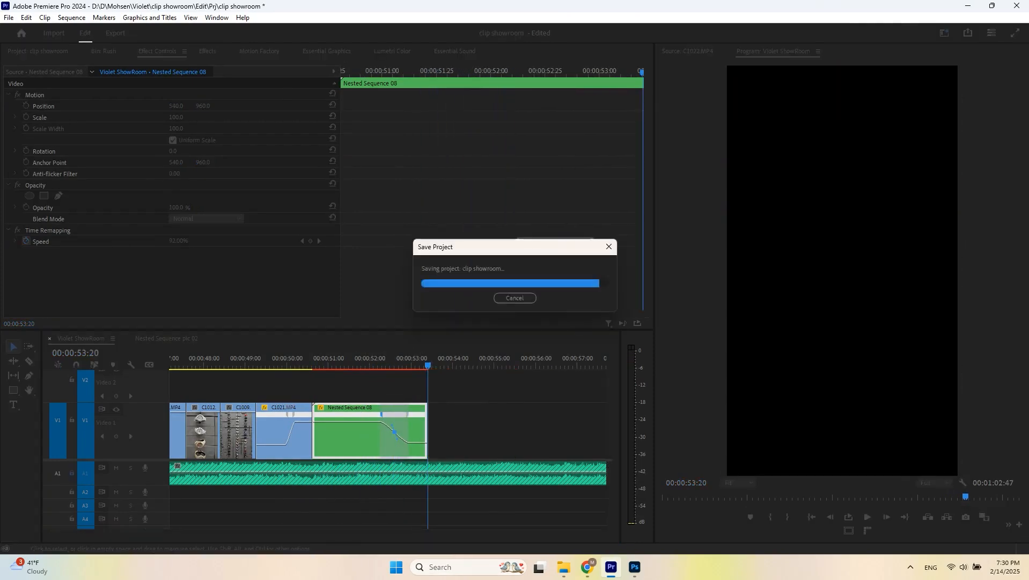
- Add C0964.MP4 from a marked In point after the nested sequence and cut it at the playhead
scroll(407, 429, down, 3)
click(104, 51)
scroll(325, 199, up, 5)
scroll(325, 198, up, 5)
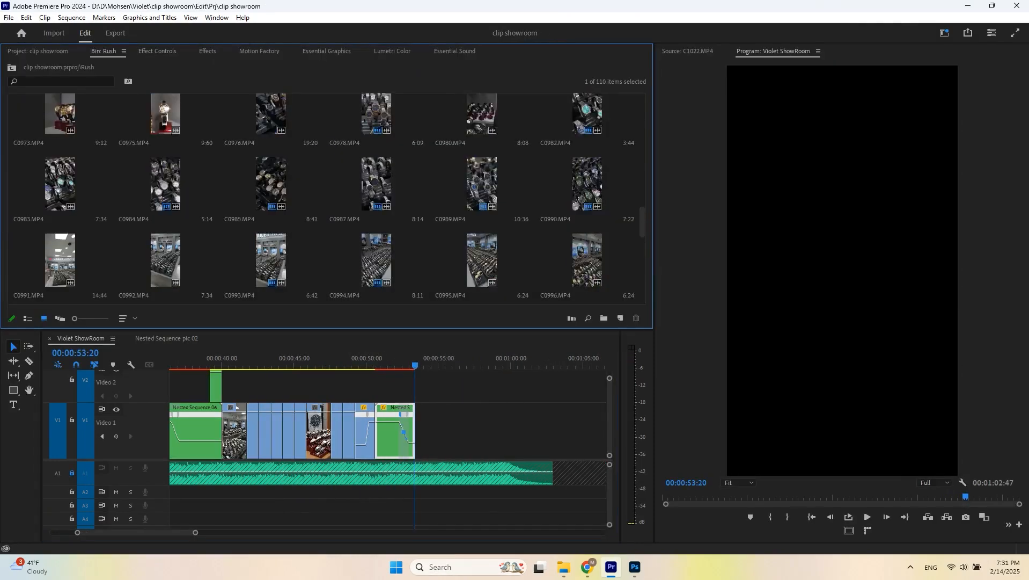
double_click(367, 185)
key(i)
drag(830, 497, 416, 430)
scroll(411, 429, up, 3)
click(387, 359)
key(space)
- Add C0955.MP4 after C0964.MP4 in the timeline
key(space)
key(ctrl+k)
scroll(322, 186, up, 1)
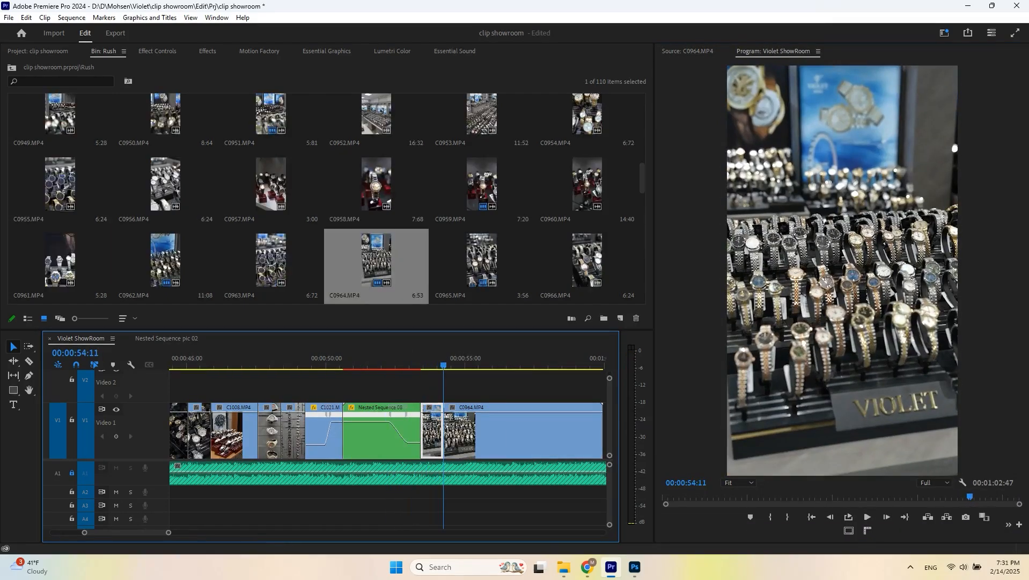
double_click(59, 186)
key(space)
drag(530, 432, 526, 432)
- Add C0941.MP4 after C0955.MP4 in the timeline
key(space)
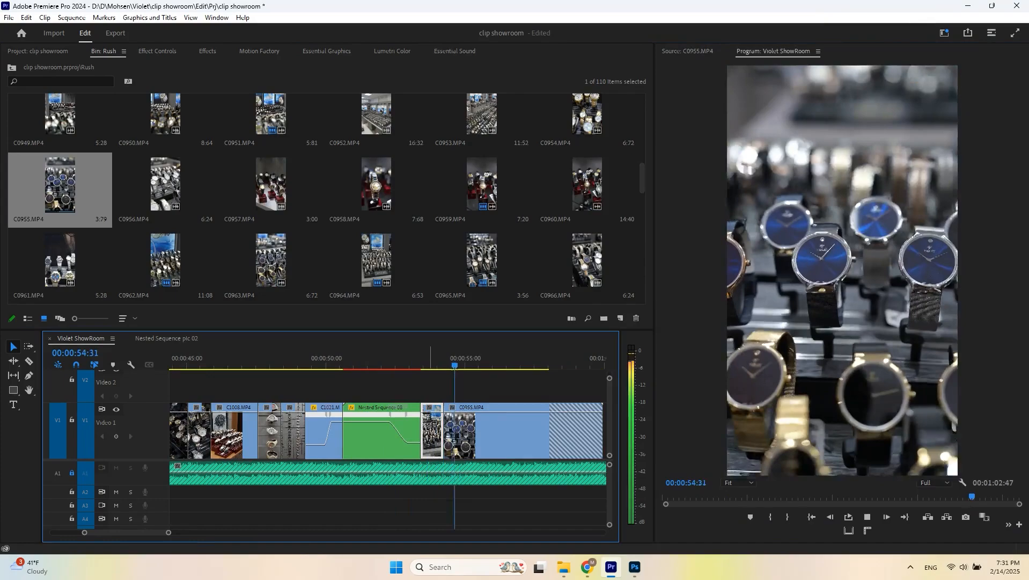
scroll(271, 185, up, 3)
double_click(482, 185)
key(space)
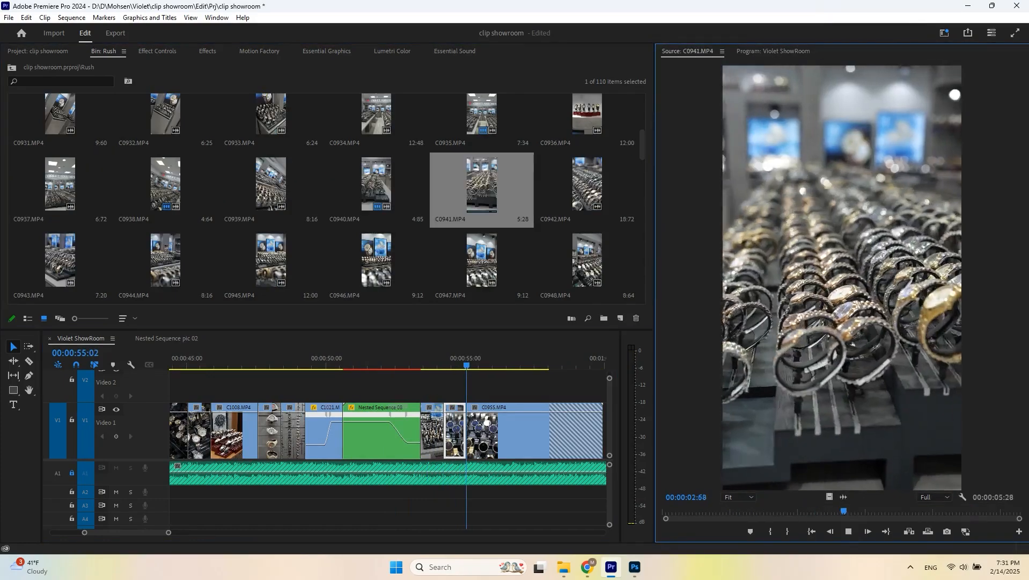
drag(842, 277, 528, 432)
key(Up)
key(Up)
key(space)
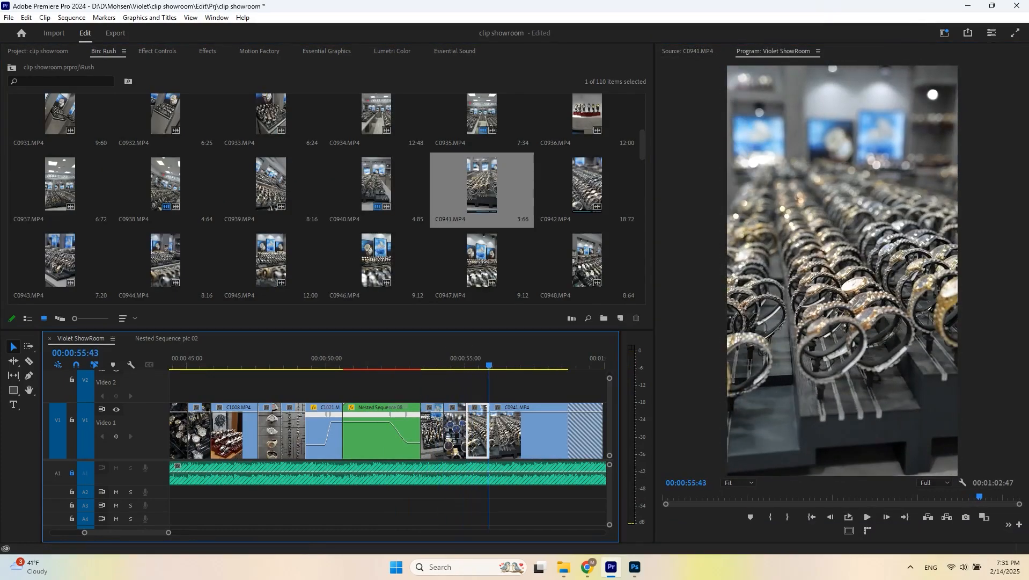
- Add C0937.MP4 from a marked In point after C0941.MP4
double_click(585, 115)
key(space)
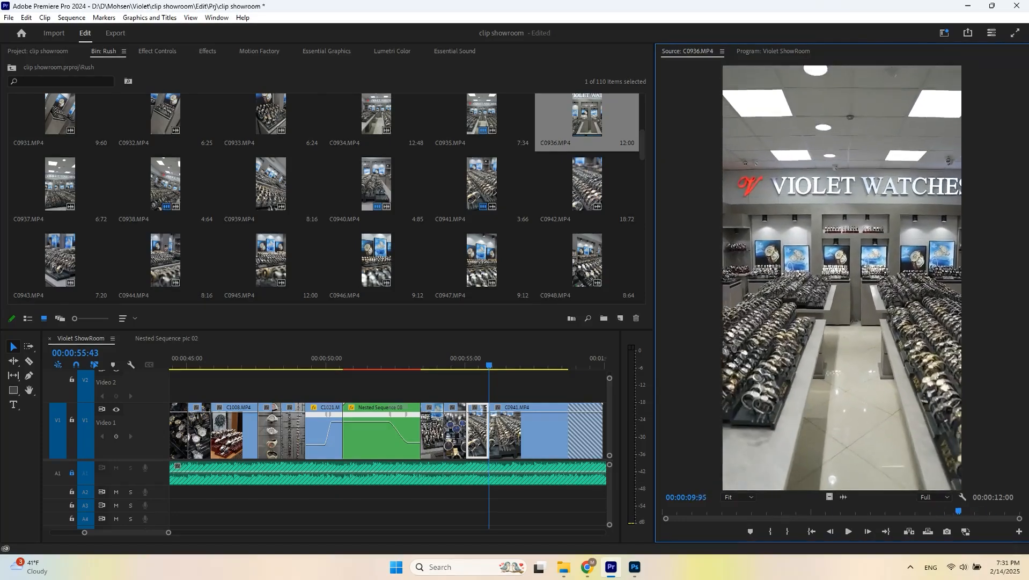
double_click(56, 186)
key(space)
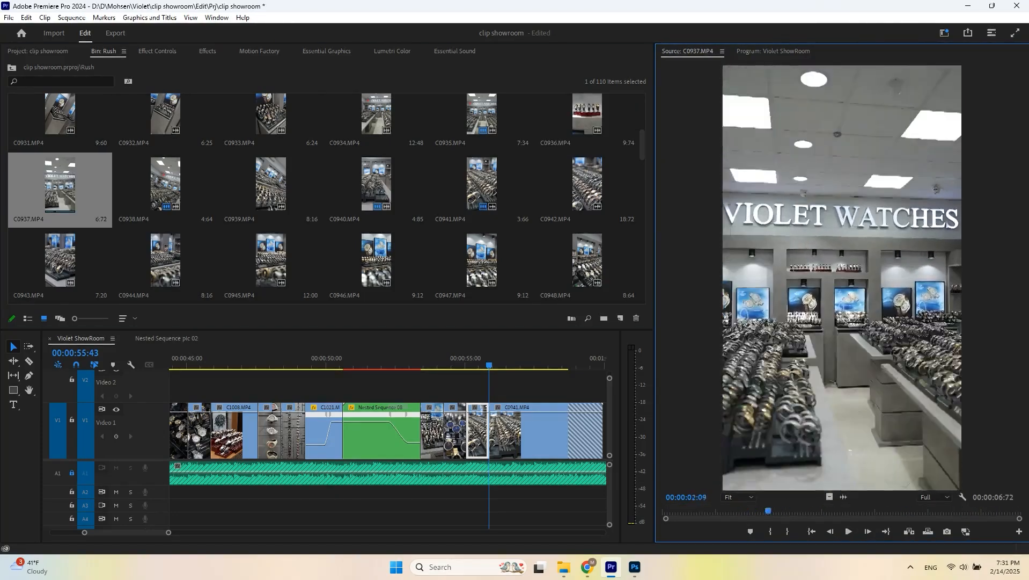
key(i)
drag(842, 278, 506, 431)
key(space)
scroll(506, 431, down, 1)
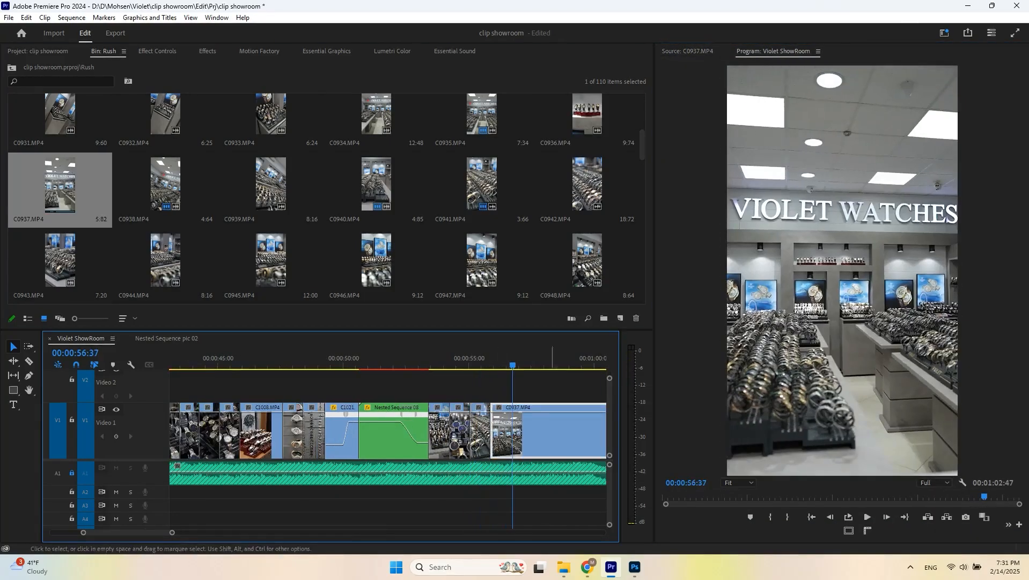
- Apply Warp Stabilizer to C0937.MP4 and save the project
key(minus)
click(585, 365)
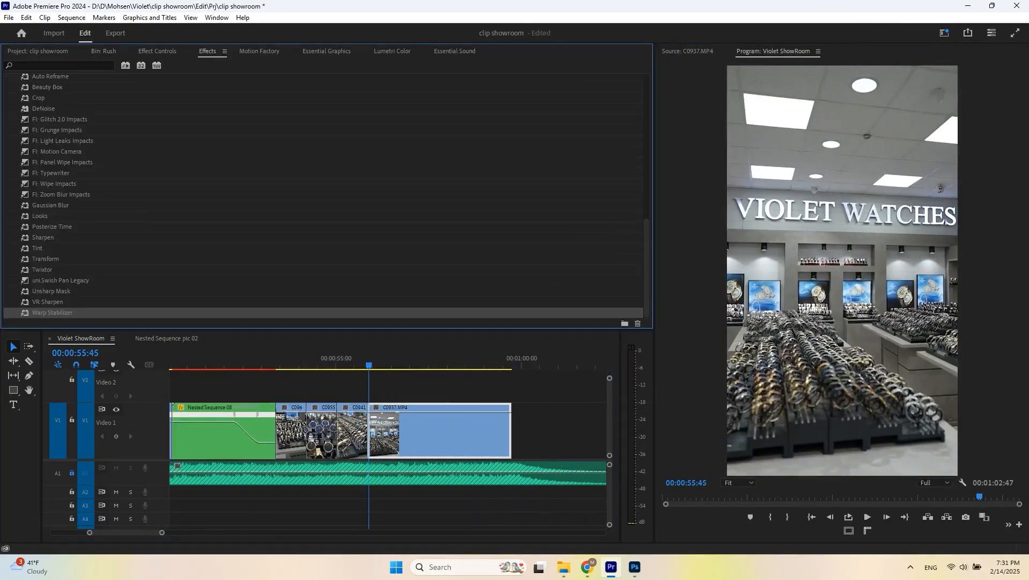
key(ctrl+s)
click(157, 51)
scroll(206, 215, down, 2)
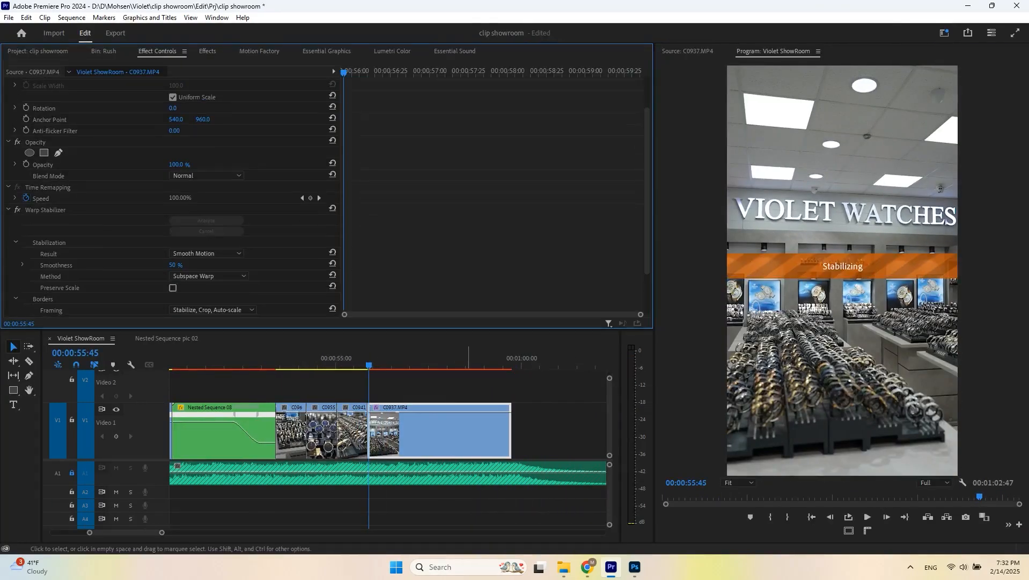
- Nest C0937.MP4 and rate-stretch the nested clip about 3 seconds shorter to speed it up
key(minus)
key(space)
key(alt+n)
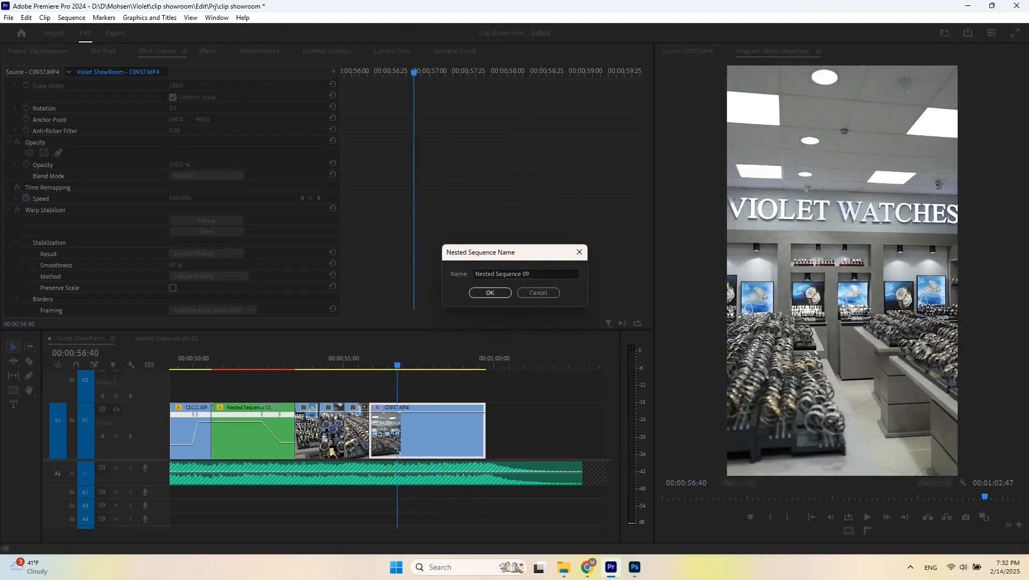
key(Return)
click(359, 359)
key(space)
key(space)
key(r)
click(365, 359)
key(space)
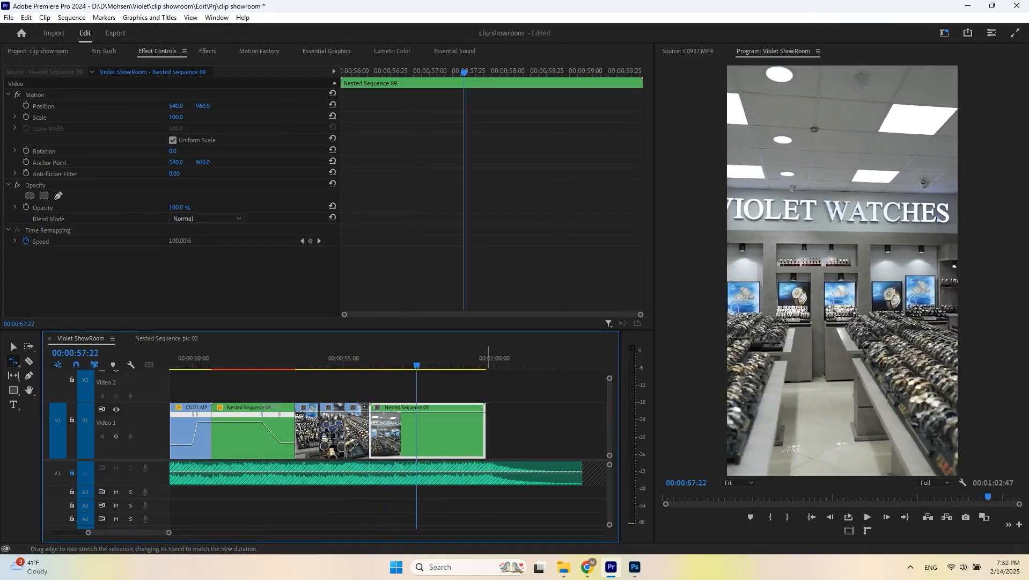
drag(486, 430, 396, 429)
key(v)
key(shift+1)
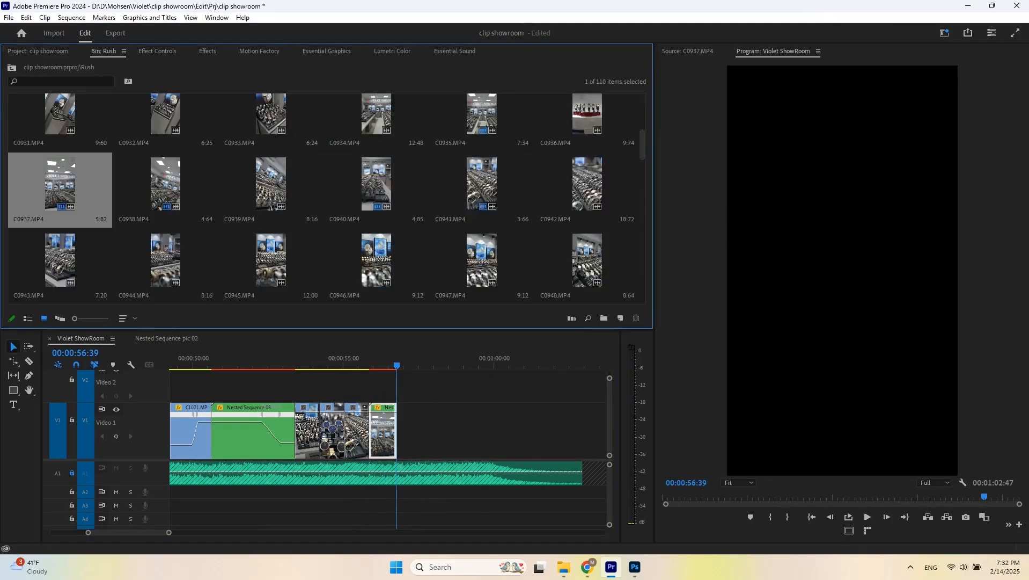
- Overwrite C0945.MP4 into the timeline at the playhead after the nested clip
double_click(271, 260)
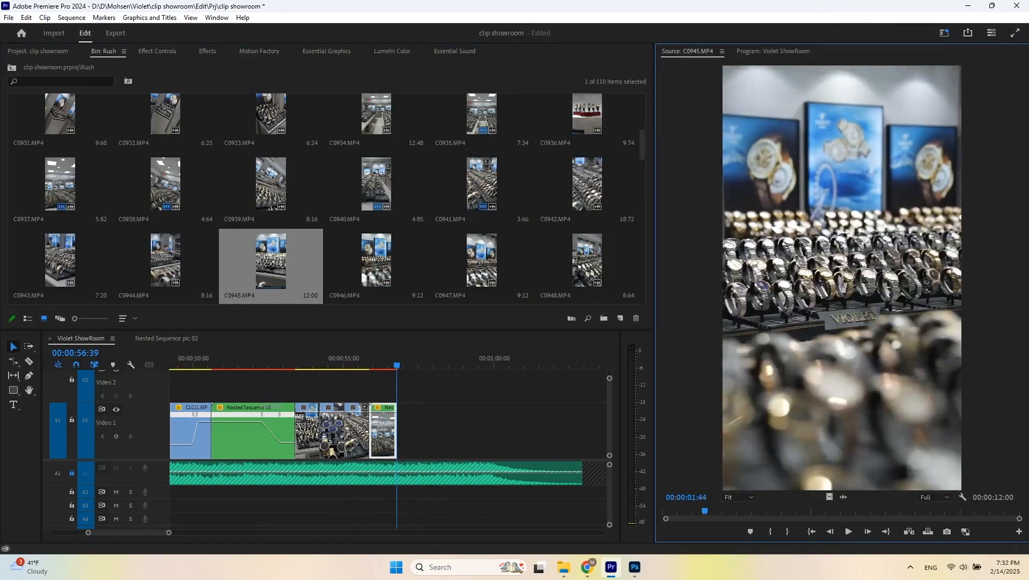
key(.)
key(space)
scroll(327, 199, down, 1)
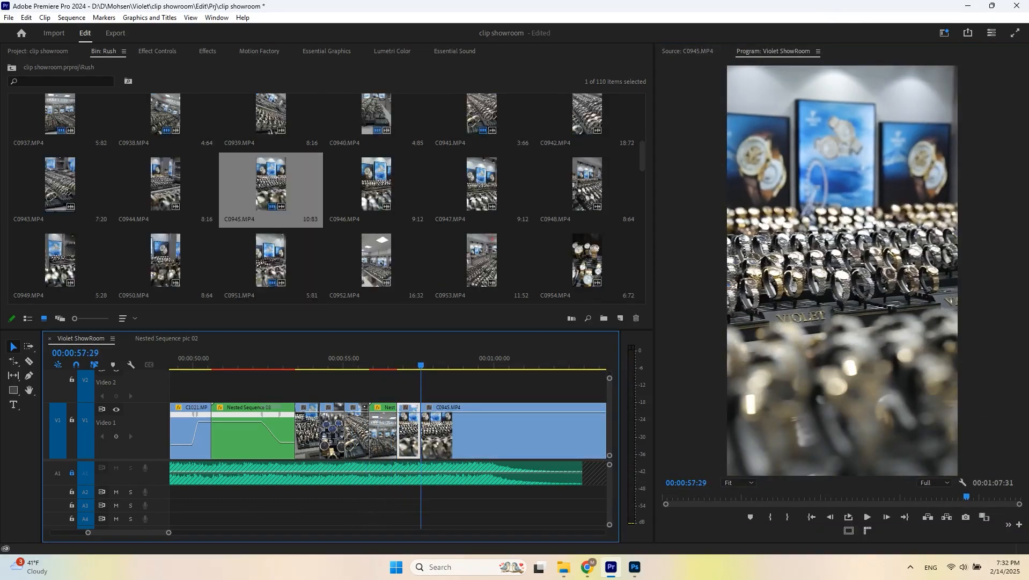
- Overwrite C0943.MP4 from a marked In point at the playhead
double_click(60, 185)
key(i)
key(.)
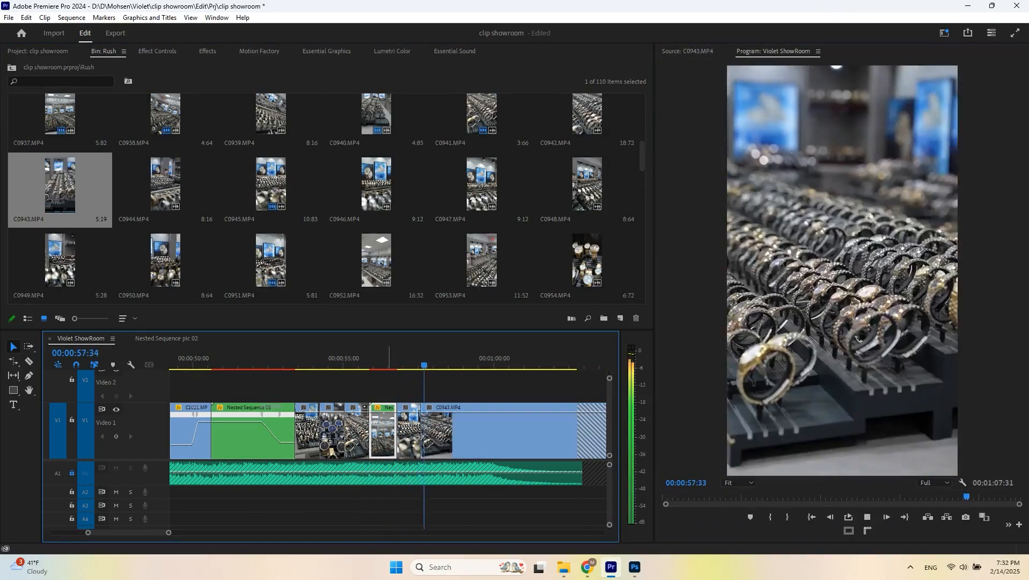
- Preview several showroom clips from the bin in the source monitor
scroll(165, 261, down, 1)
double_click(165, 261)
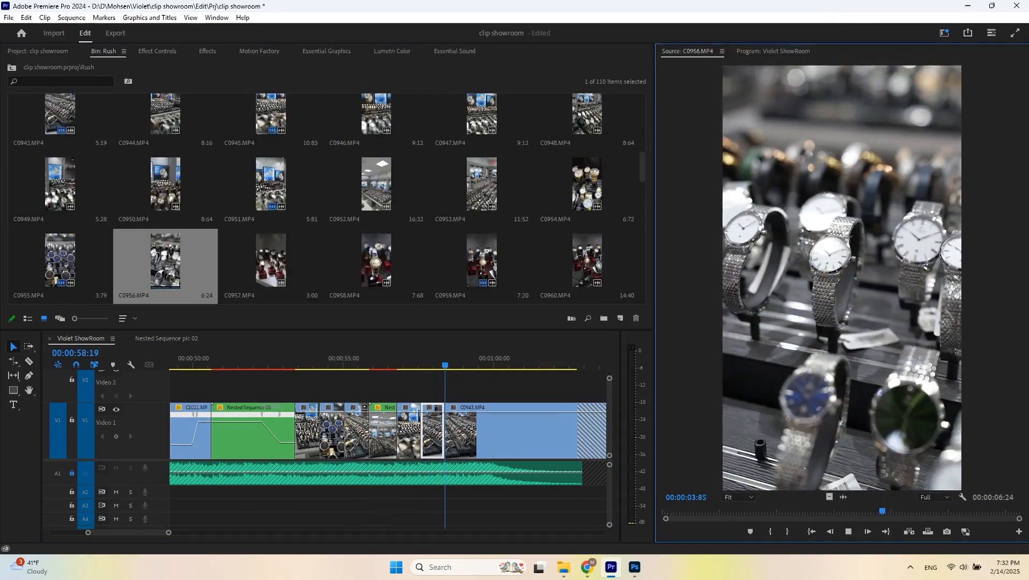
scroll(326, 199, down, 2)
double_click(376, 260)
scroll(326, 199, down, 4)
double_click(482, 184)
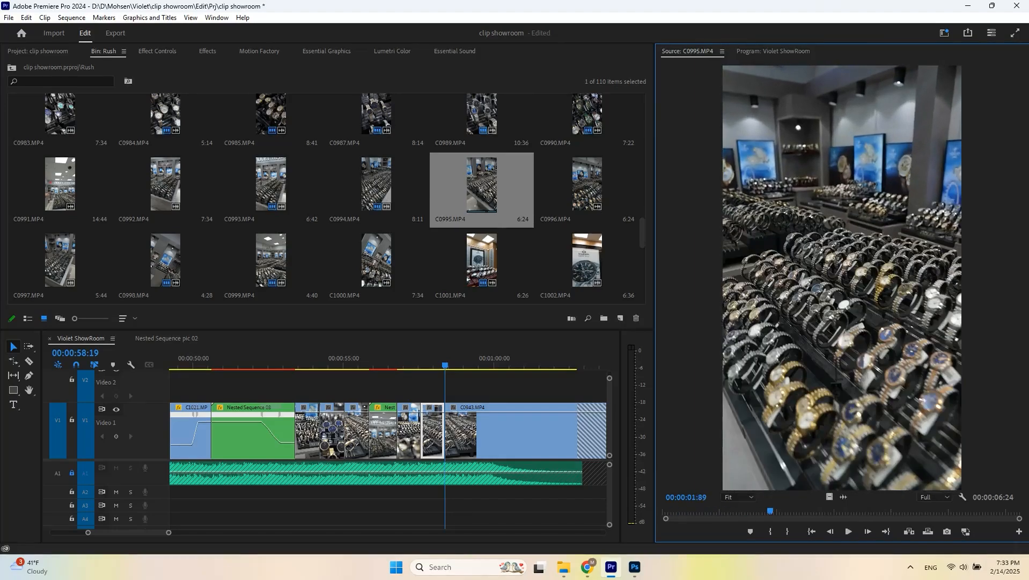
double_click(587, 184)
right_click(553, 185)
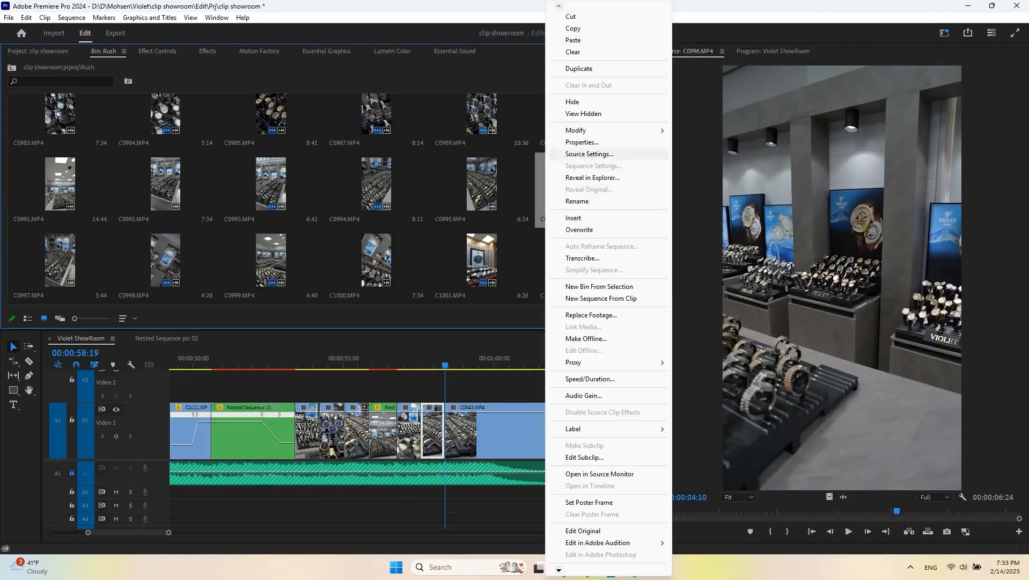
click(707, 166)
click(361, 73)
key(Escape)
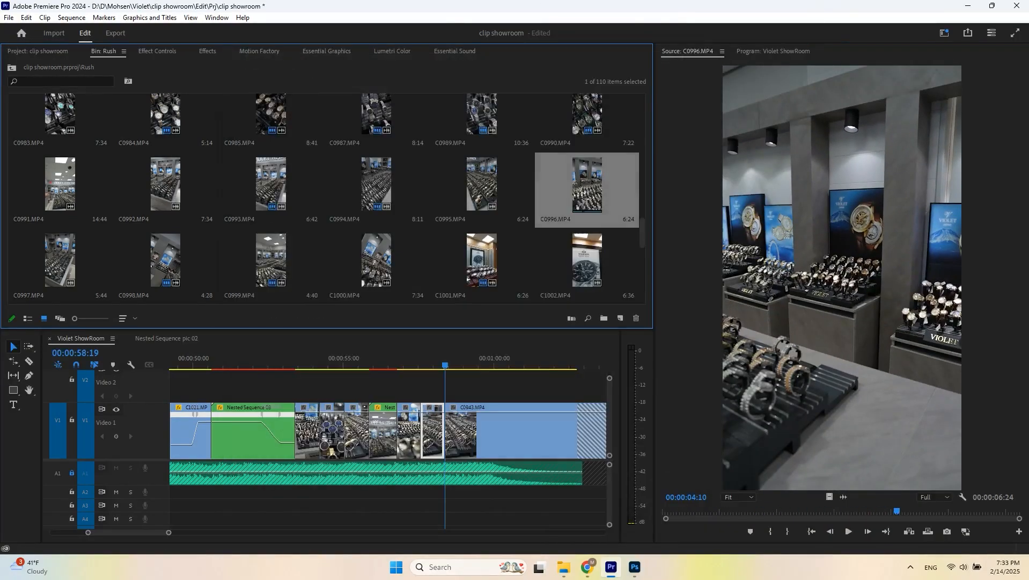
- Add C0997.MP4 after C0943.MP4 and ripple-trim its end at the playhead
double_click(60, 260)
drag(744, 511, 692, 511)
click(271, 260)
drag(829, 496, 449, 432)
key(space)
key(space)
click(432, 358)
key(space)
key(space)
key(w)
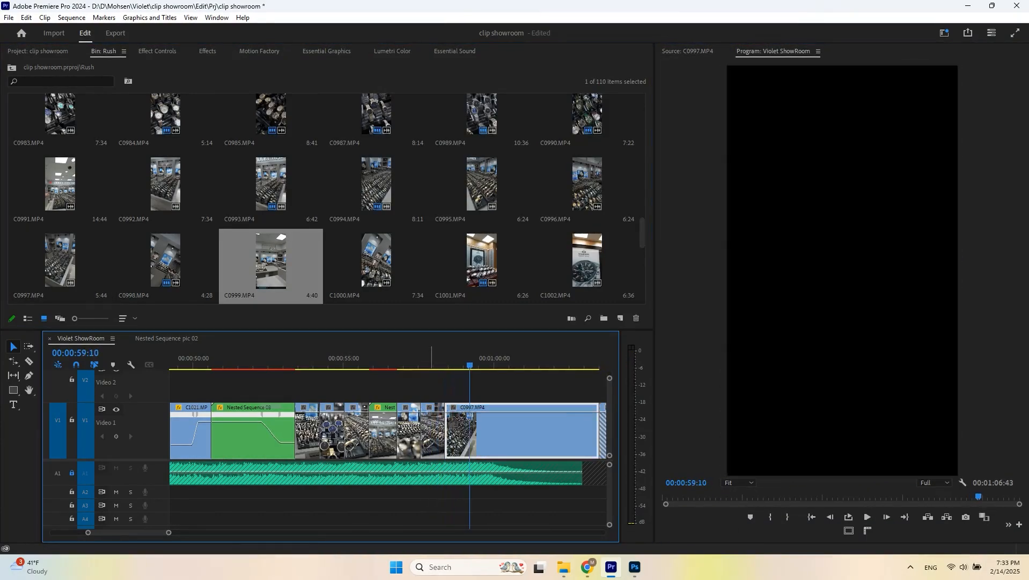
- Add C0939.MP4 at the end of the timeline, ripple-trim it at the playhead and save
scroll(484, 389, down, 1)
scroll(263, 231, up, 5)
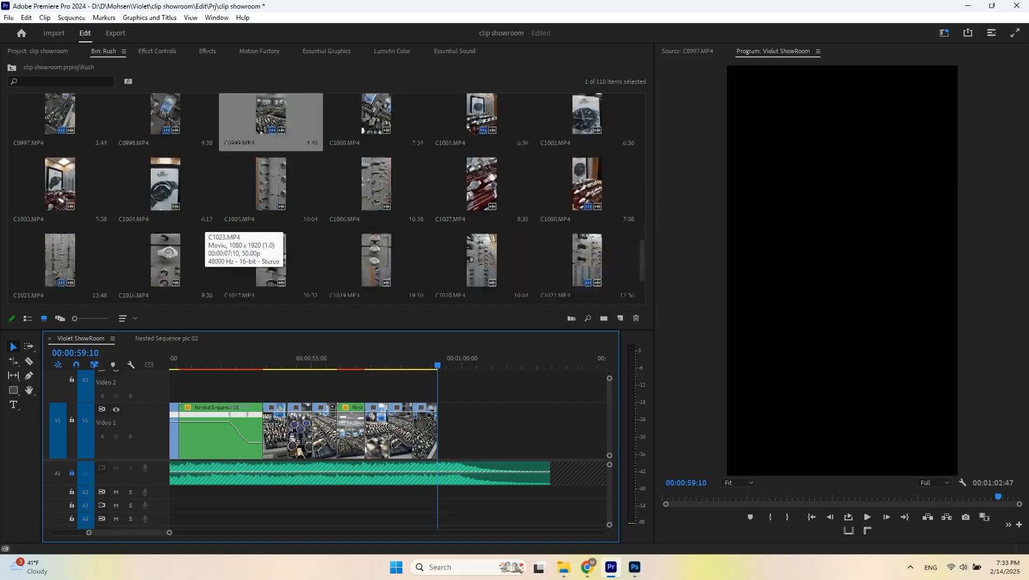
scroll(166, 184, up, 3)
double_click(275, 185)
drag(689, 511, 744, 511)
key(space)
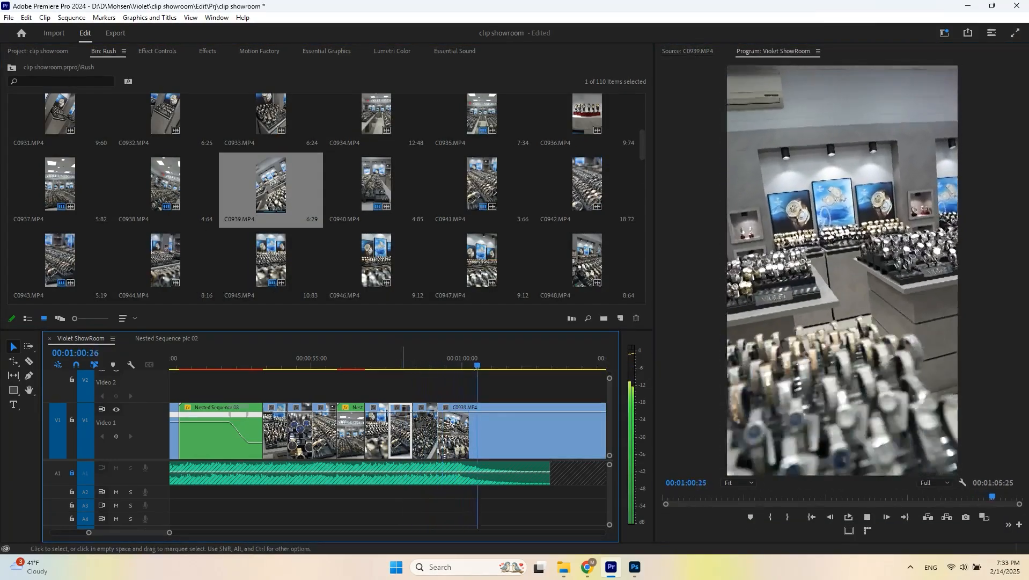
key(space)
key(w)
key(ctrl+s)
- Preview C0934.MP4 in the source monitor
double_click(376, 115)
drag(692, 511, 742, 511)
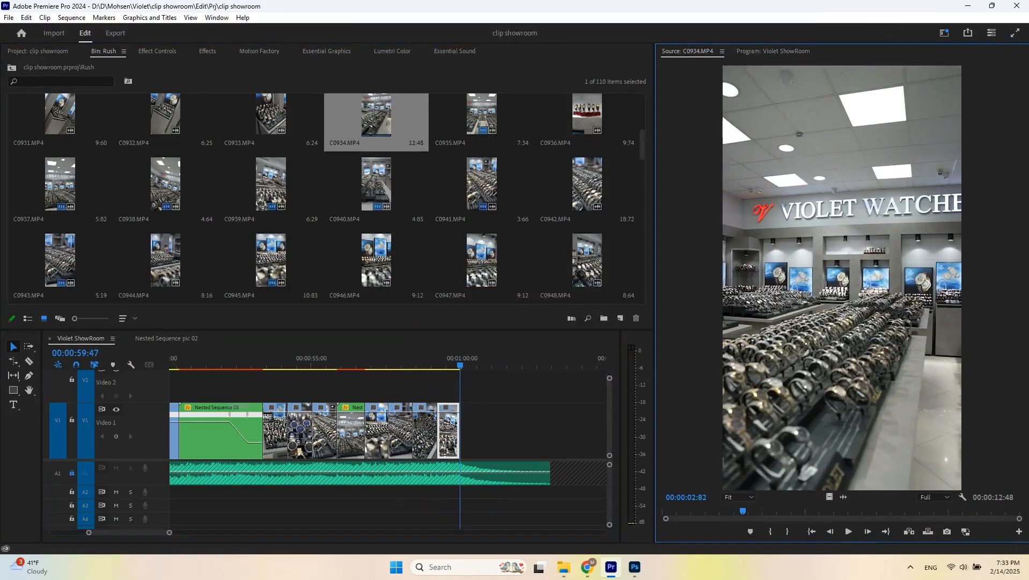
scroll(482, 185, down, 1)
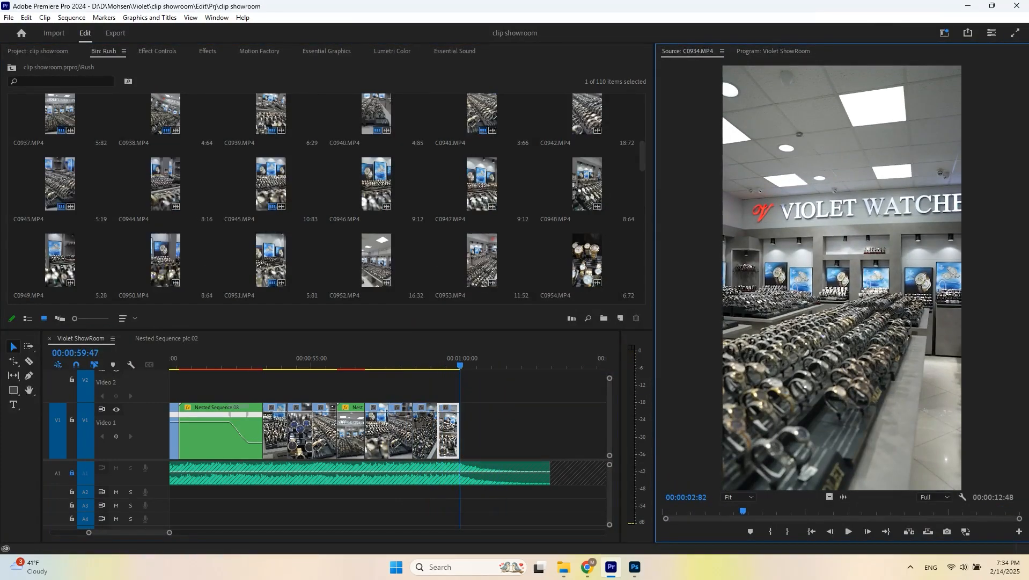
scroll(326, 195, up, 1)
- Add C0936.MP4 from a marked In point to the end of the timeline
double_click(590, 116)
drag(736, 511, 715, 511)
key(i)
drag(830, 497, 461, 431)
key(minus)
mouse_move(461, 359)
mouse_down()
mouse_move(554, 359)
mouse_move(455, 359)
mouse_up()
- Apply Warp Stabilizer to the C0936.MP4 clip and set its smoothness to 10%
click(208, 51)
double_click(47, 311)
click(157, 51)
scroll(177, 214, down, 3)
click(173, 210)
text(10)
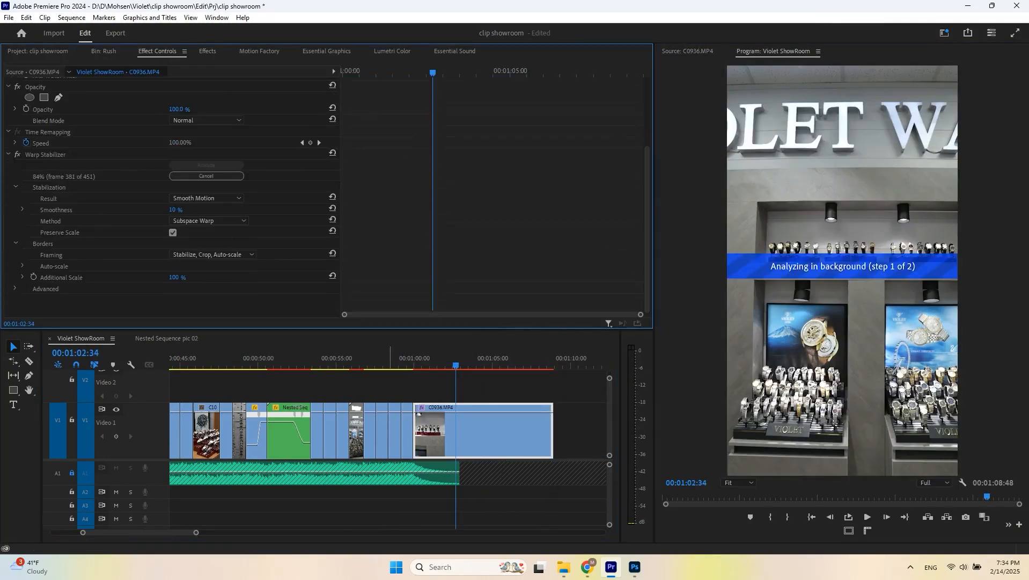
- Nest the stabilized C0936.MP4 clip into its own sequence and save the project
click(421, 360)
key(space)
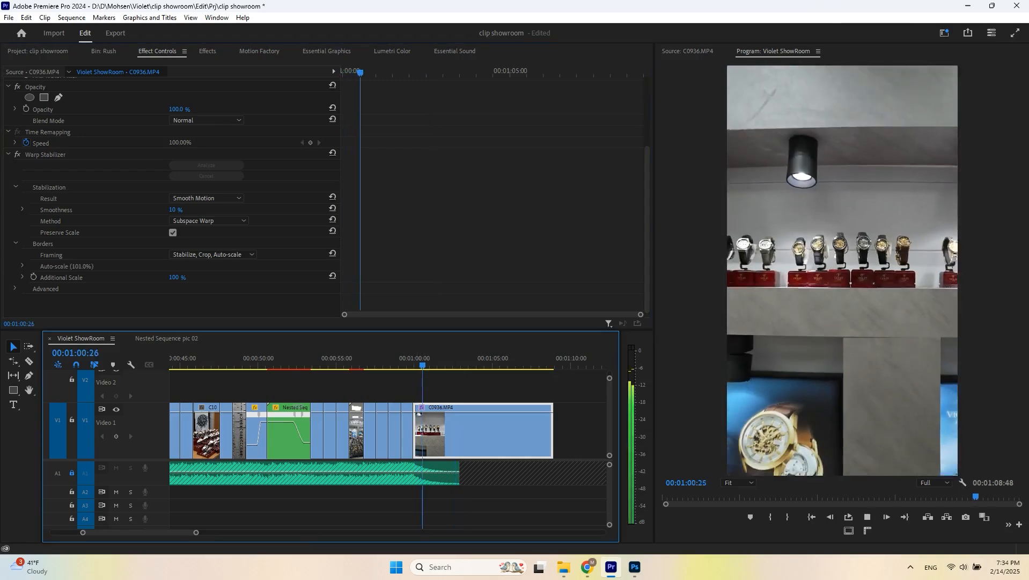
key(space)
key(shift+n)
key(Return)
key(shift+7)
key(ctrl+s)
- Apply the Twixtor effect to the Nested Sequence 10 clip
drag(42, 269, 473, 434)
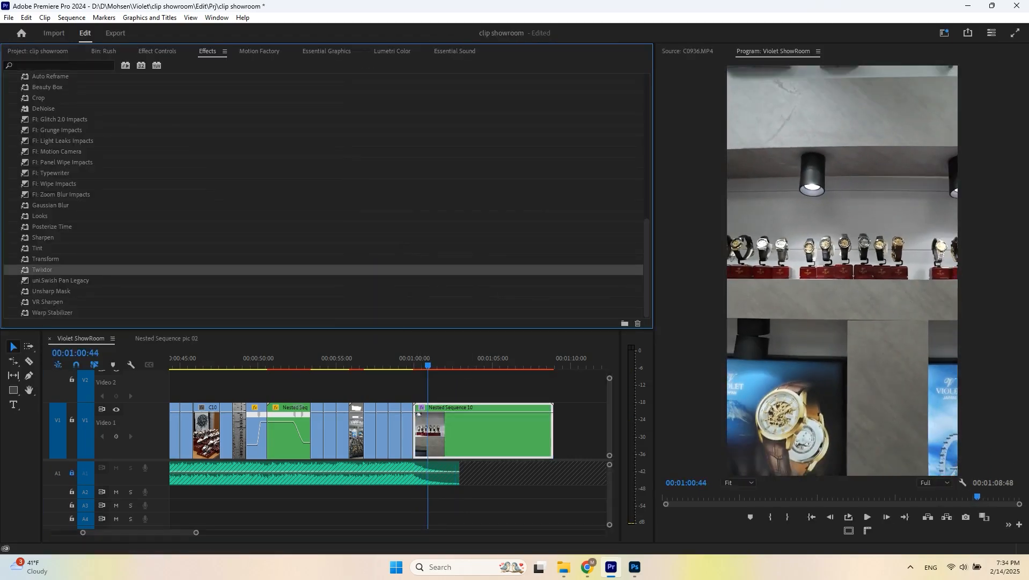
click(417, 360)
key(=)
click(324, 359)
click(355, 388)
key(space)
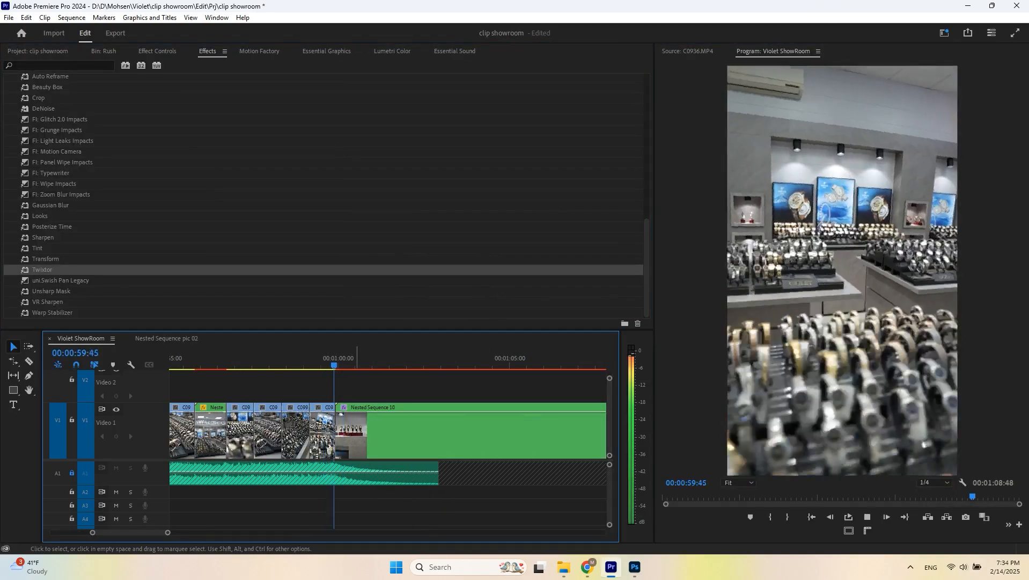
key(space)
- Review the Twixtor speed ramp on Nested Sequence 10 by playing it back in the timeline
click(157, 51)
scroll(171, 199, down, 5)
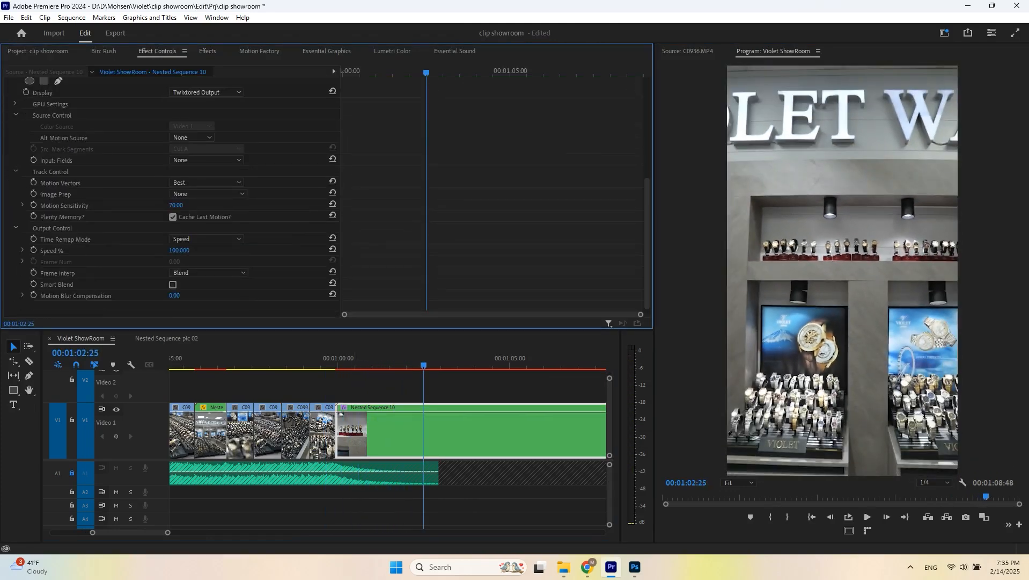
click(331, 360)
key(space)
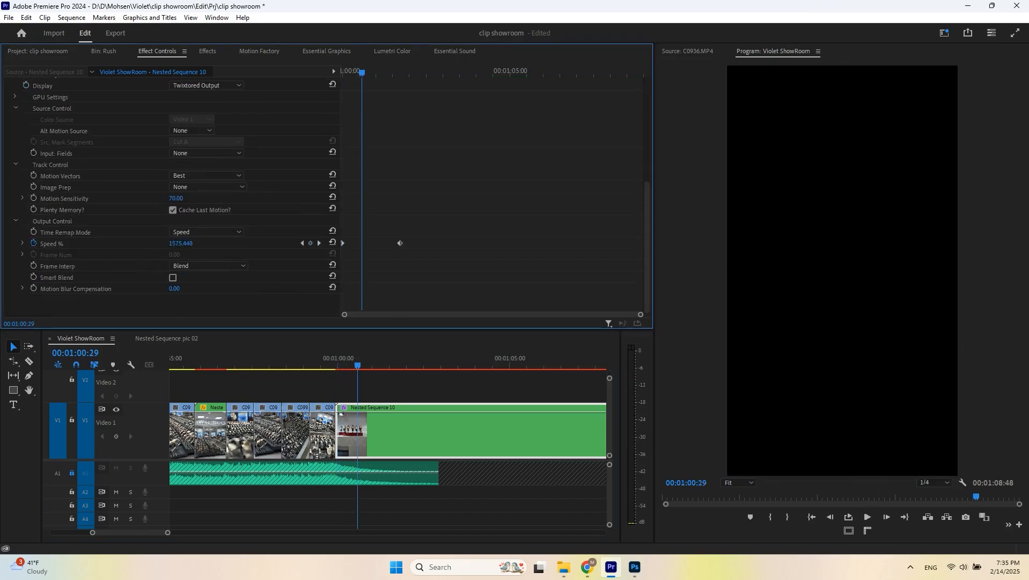
key(Up)
click(393, 387)
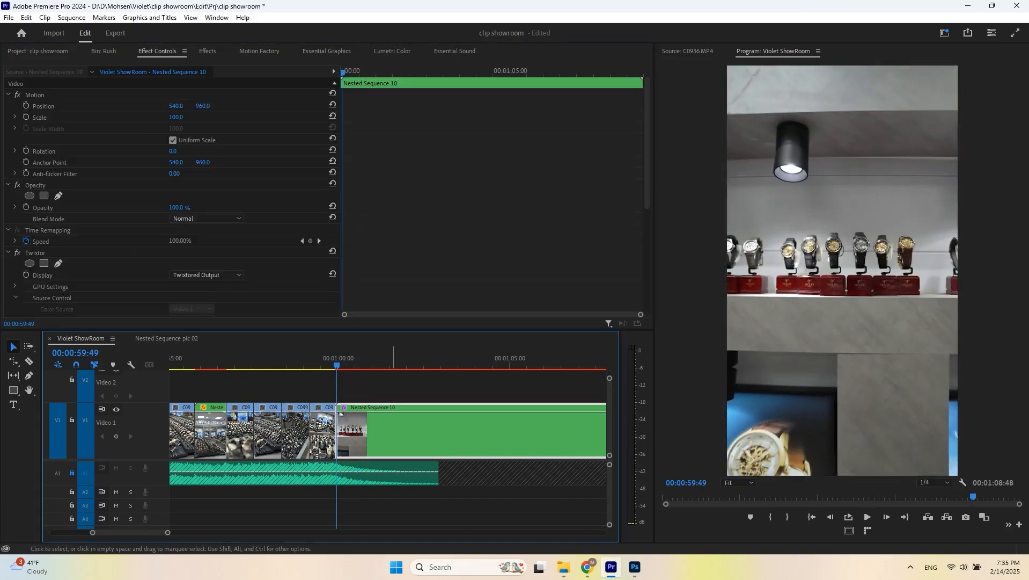
key(Up)
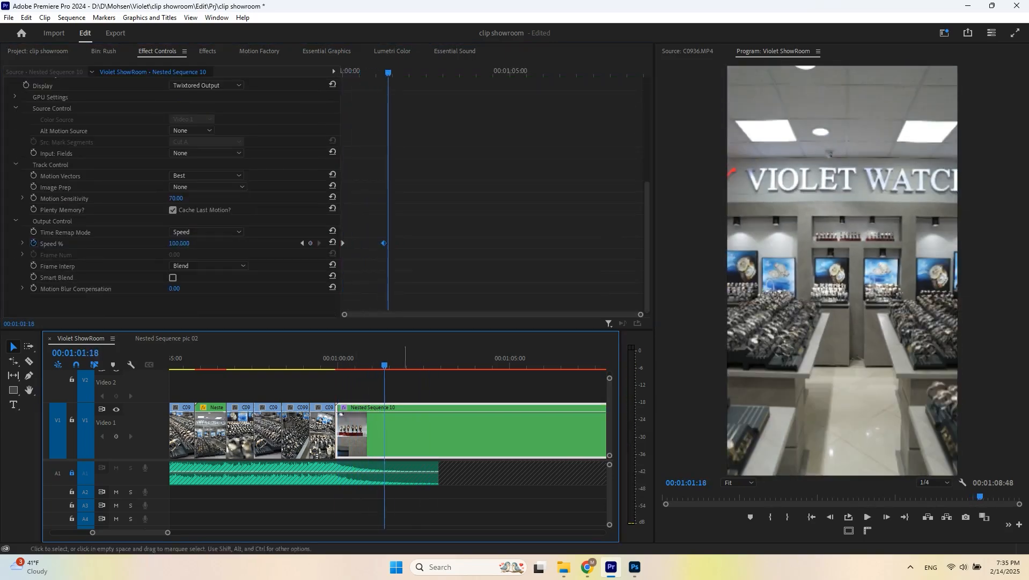
drag(384, 365, 336, 365)
key(space)
- Set Twixtor's Motion Blur Compensation to 1.00 and save the project
key(space)
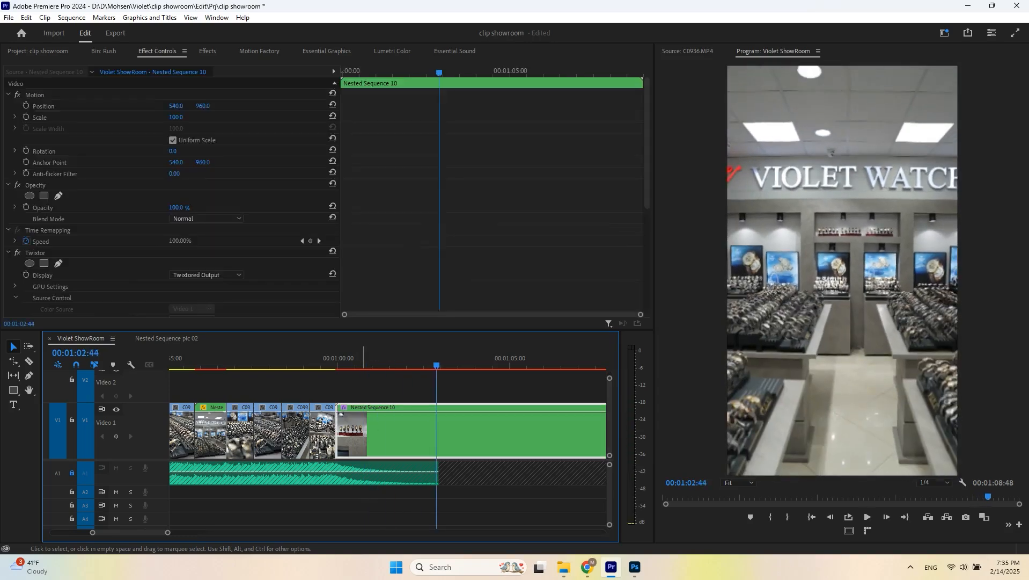
key(ctrl+s)
scroll(175, 241, down, 5)
click(175, 288)
text(1)
key(Return)
click(337, 365)
key(space)
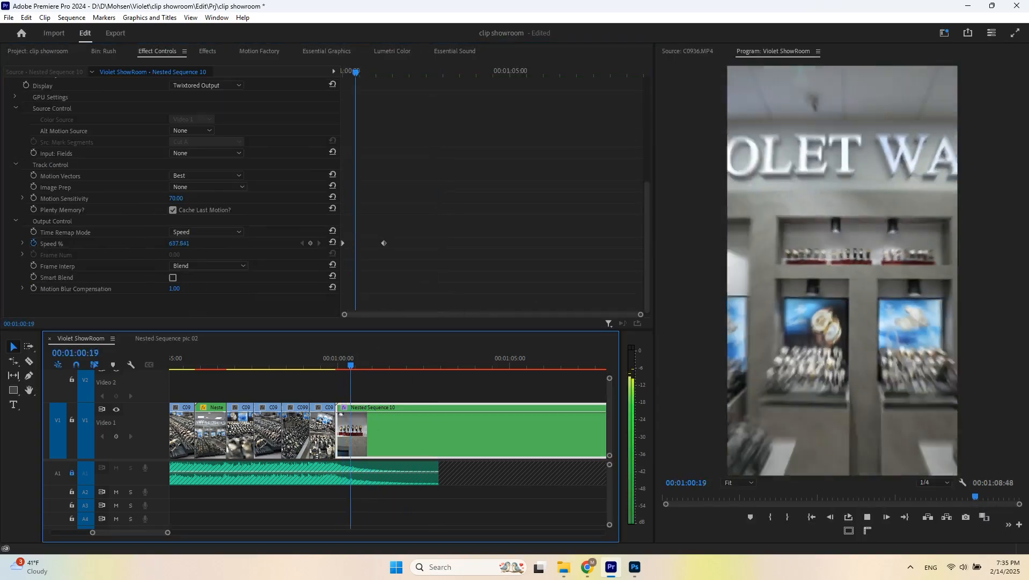
- Add a slower Twixtor Speed % keyframe of about 41% later in the clip
drag(425, 72, 384, 71)
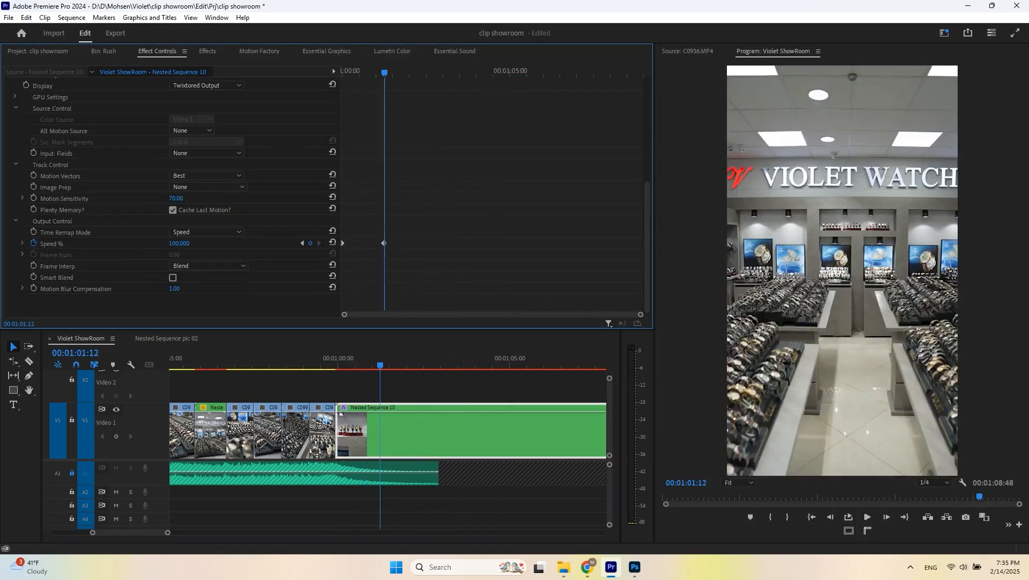
drag(179, 243, 163, 243)
key(space)
key(space)
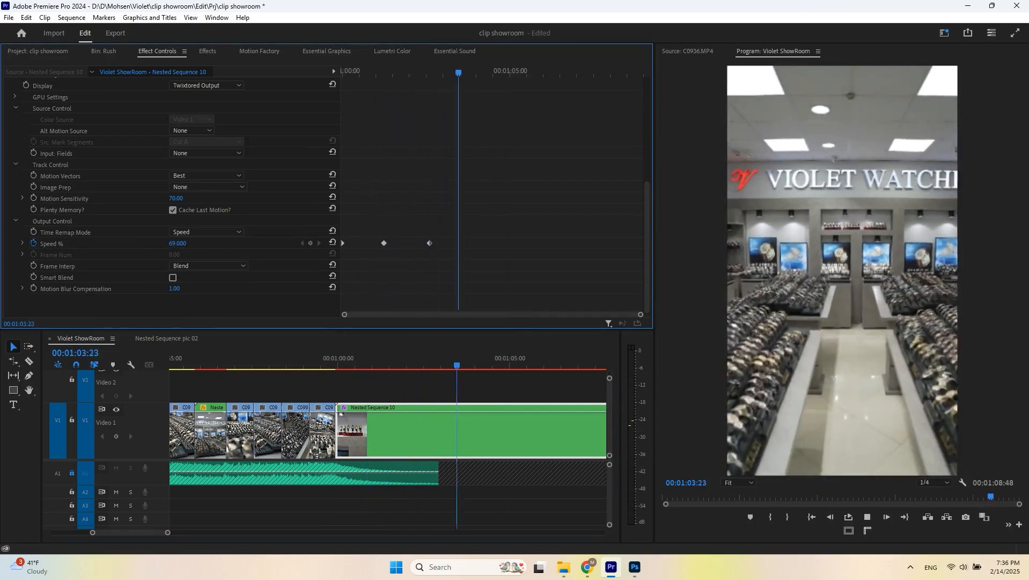
key(space)
key(space)
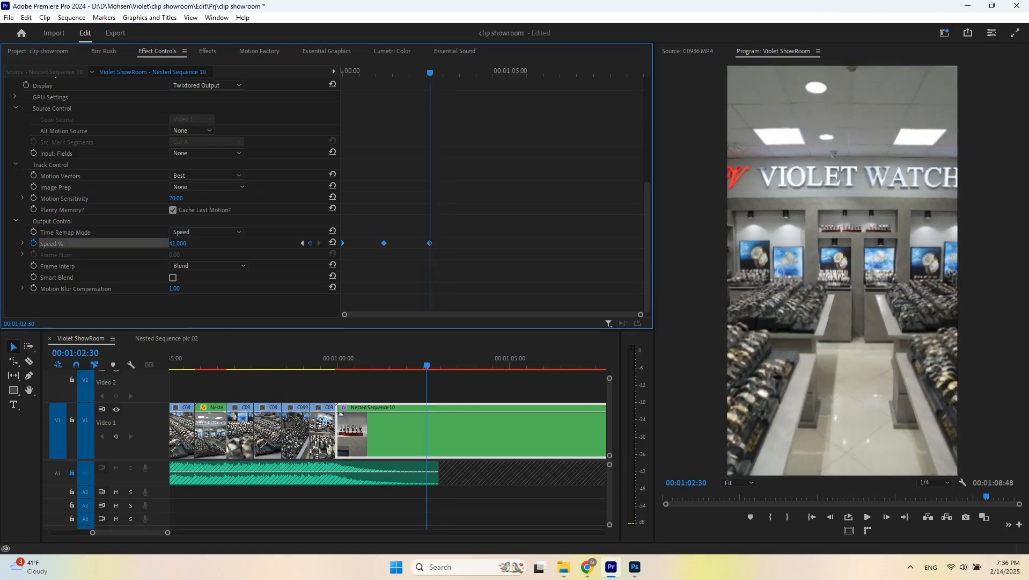
- Ripple-trim the end of Nested Sequence 10 at the playhead and save
drag(558, 358, 545, 359)
key(w)
key(ctrl+s)
- Apply Warp Stabilizer to a group of selected clips near the start of the timeline
drag(167, 533, 217, 532)
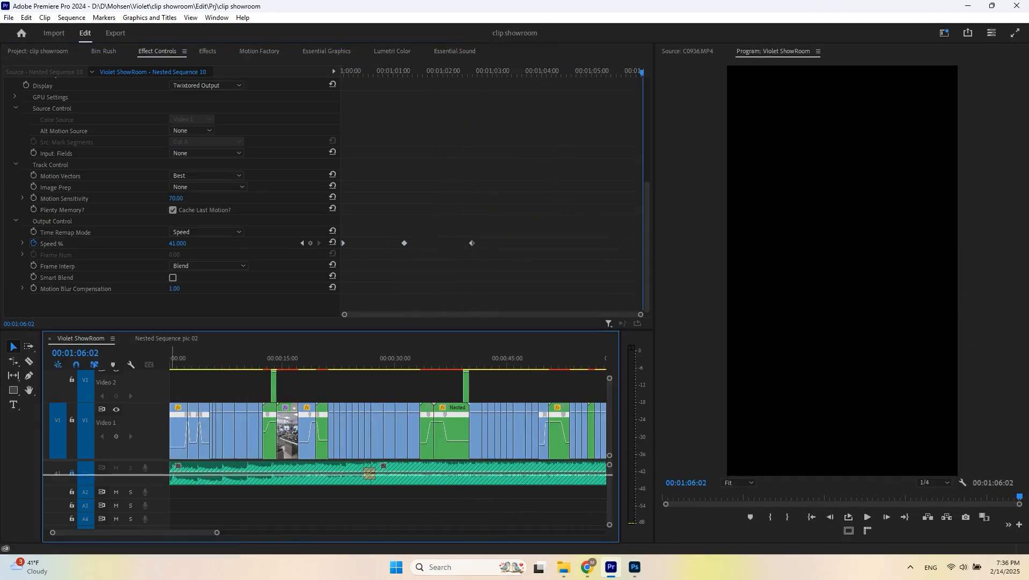
drag(173, 472, 172, 484)
scroll(172, 440, up, 3)
click(251, 358)
drag(418, 447, 440, 448)
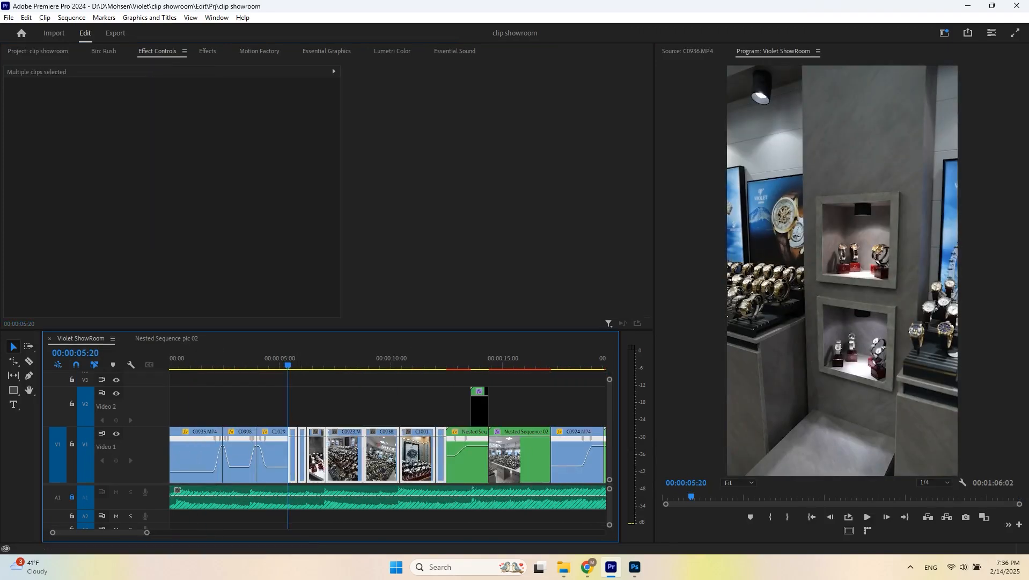
click(208, 51)
double_click(52, 312)
- Apply Warp Stabilizer to another selected group of clips in the middle of the timeline
scroll(247, 419, down, 3)
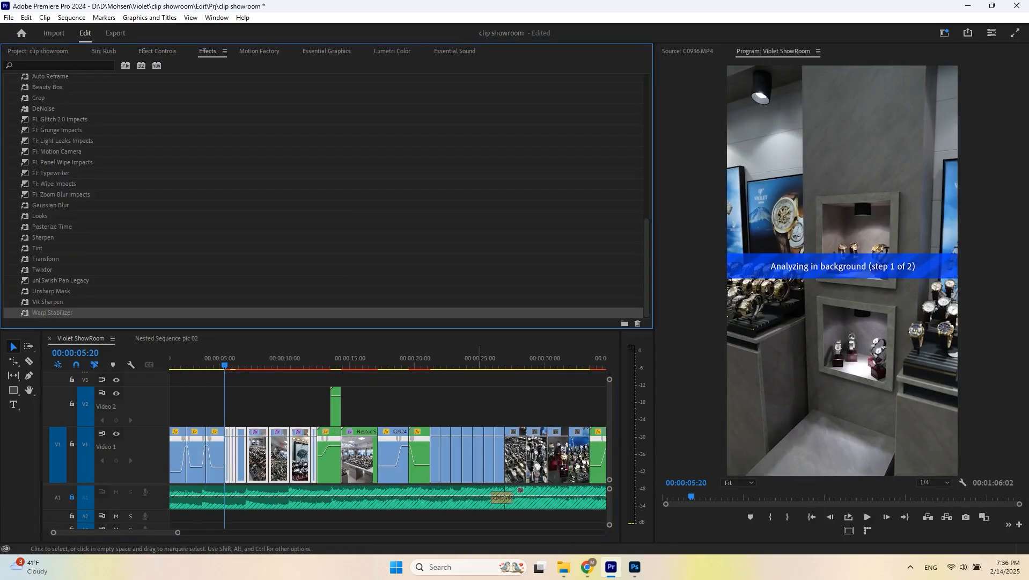
scroll(387, 445, right, 1)
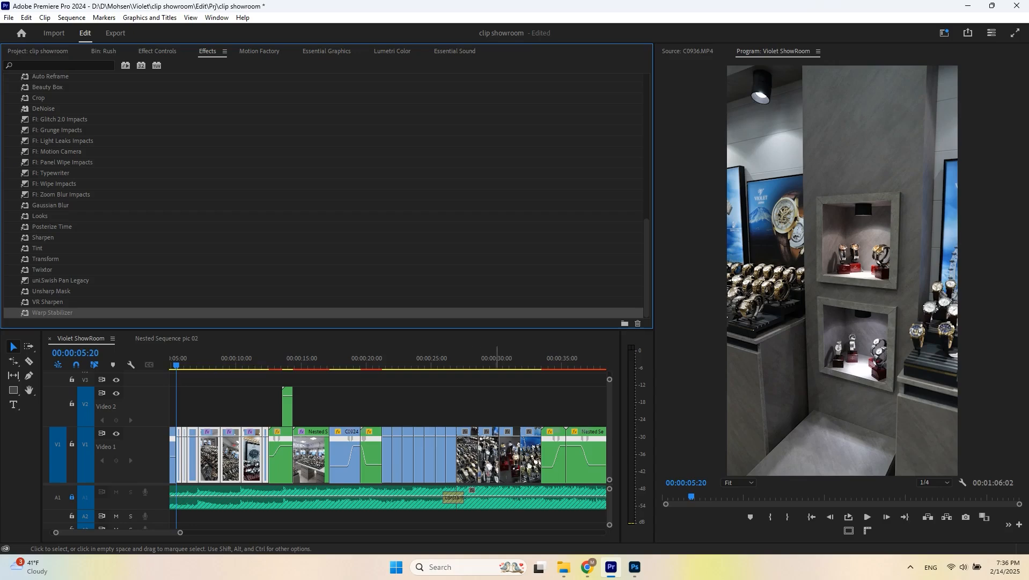
drag(535, 410, 388, 455)
scroll(386, 445, right, 5)
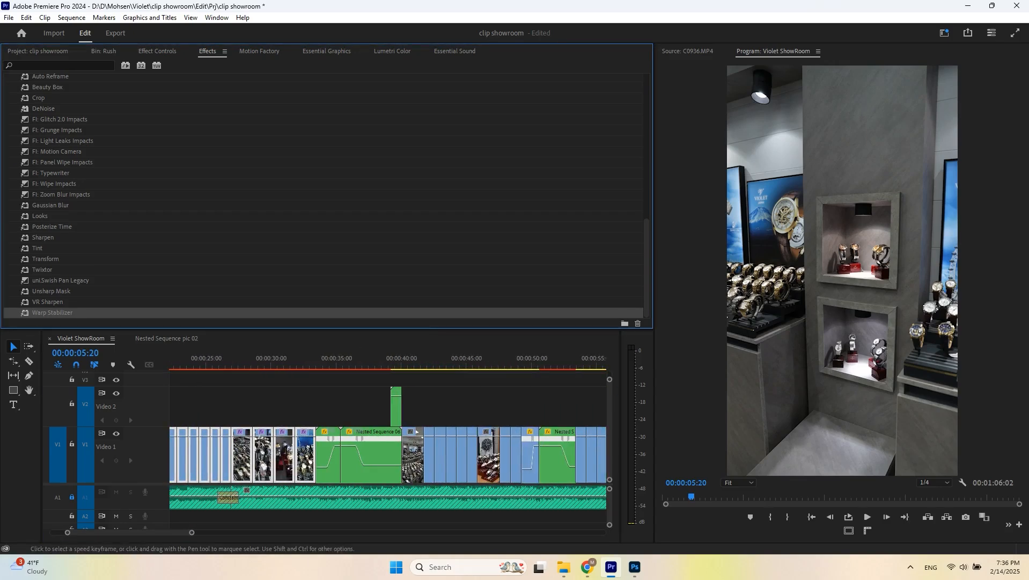
scroll(387, 445, left, 1)
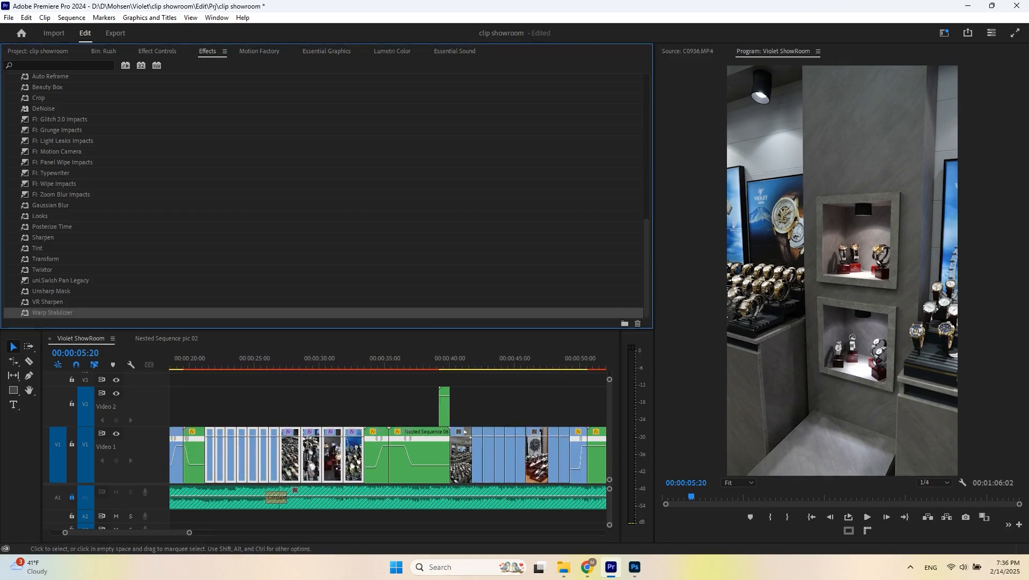
scroll(465, 432, right, 1)
scroll(465, 431, up, 2)
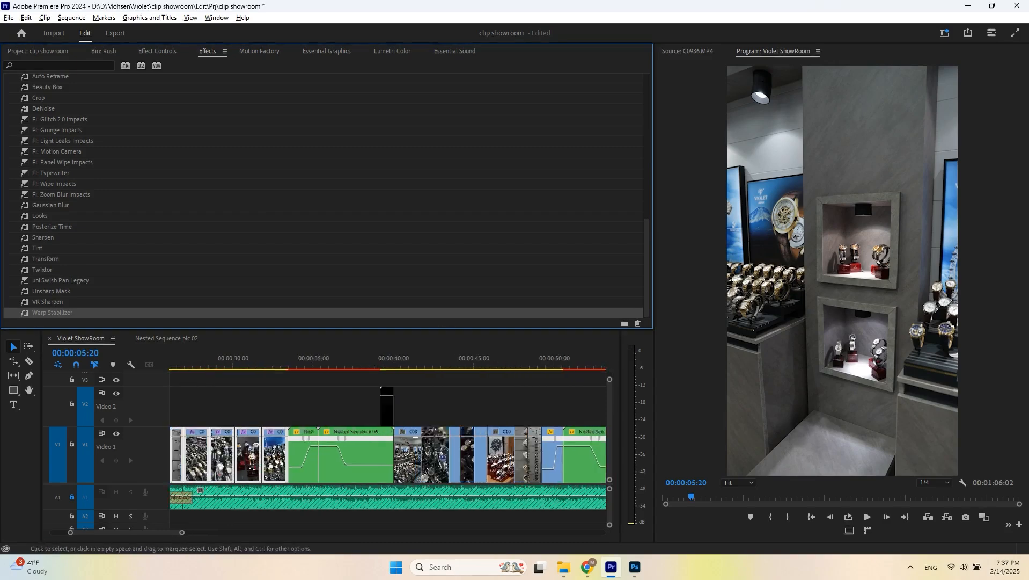
drag(393, 418, 473, 433)
double_click(52, 312)
- Apply Warp Stabilizer to the selected clips around the 54-second mark
scroll(461, 446, down, 2)
scroll(474, 445, right, 2)
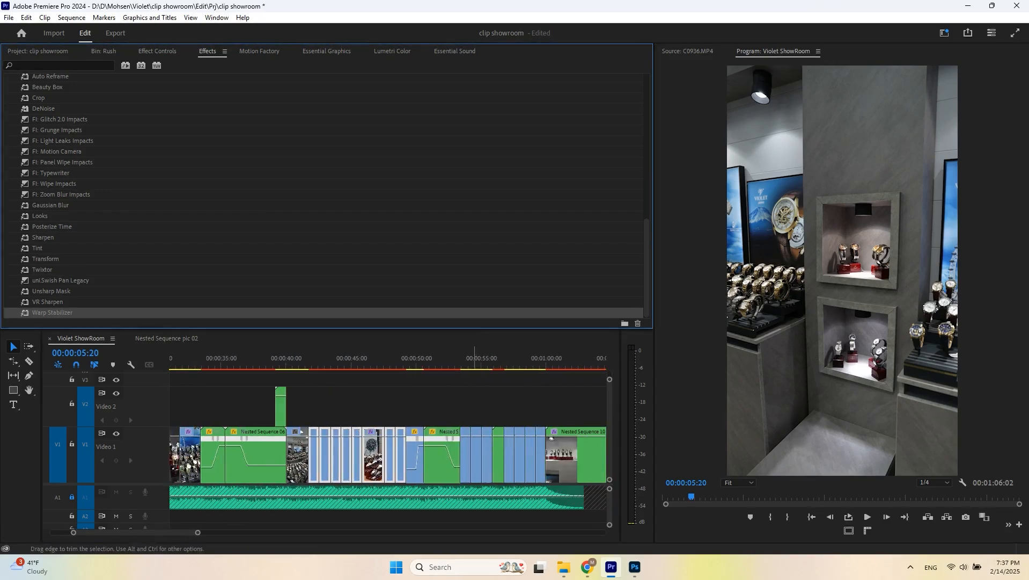
click(496, 359)
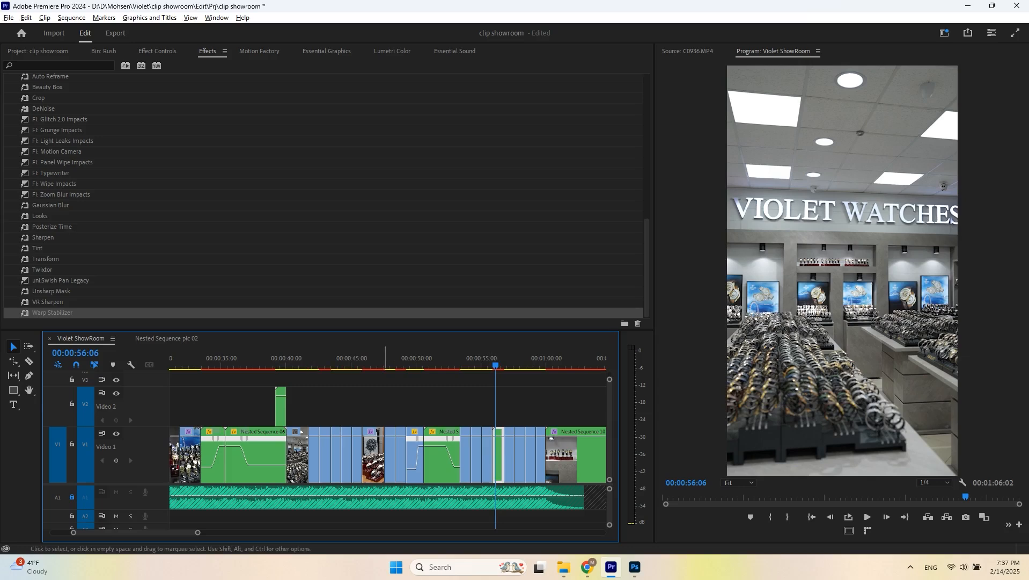
scroll(385, 446, up, 1)
key(space)
scroll(531, 445, up, 2)
click(462, 359)
drag(450, 402, 497, 438)
double_click(52, 312)
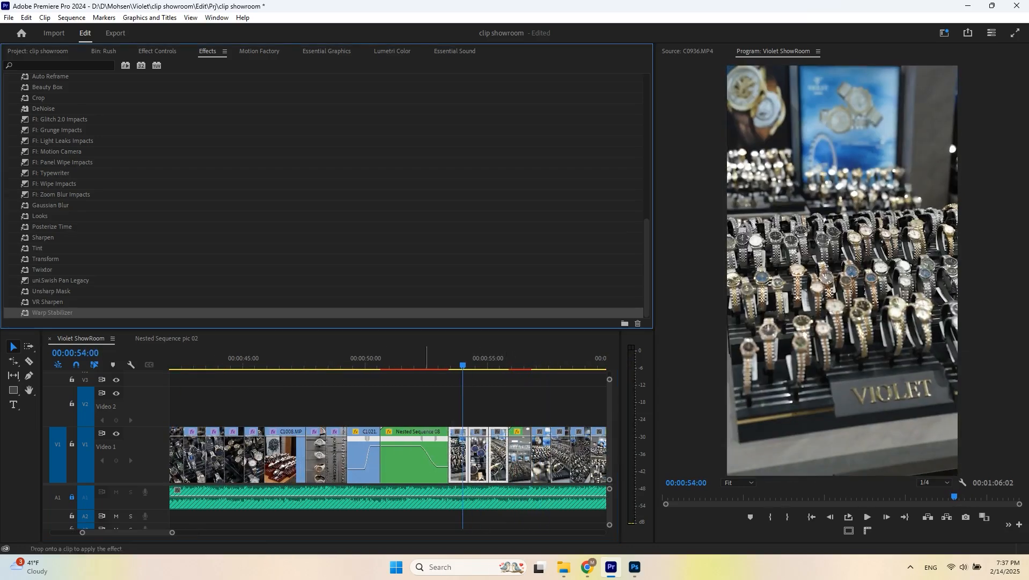
- Apply Warp Stabilizer to the clips before the final nested sequence and save the project
scroll(427, 446, down, 4)
drag(423, 411, 487, 445)
double_click(52, 313)
scroll(428, 445, down, 3)
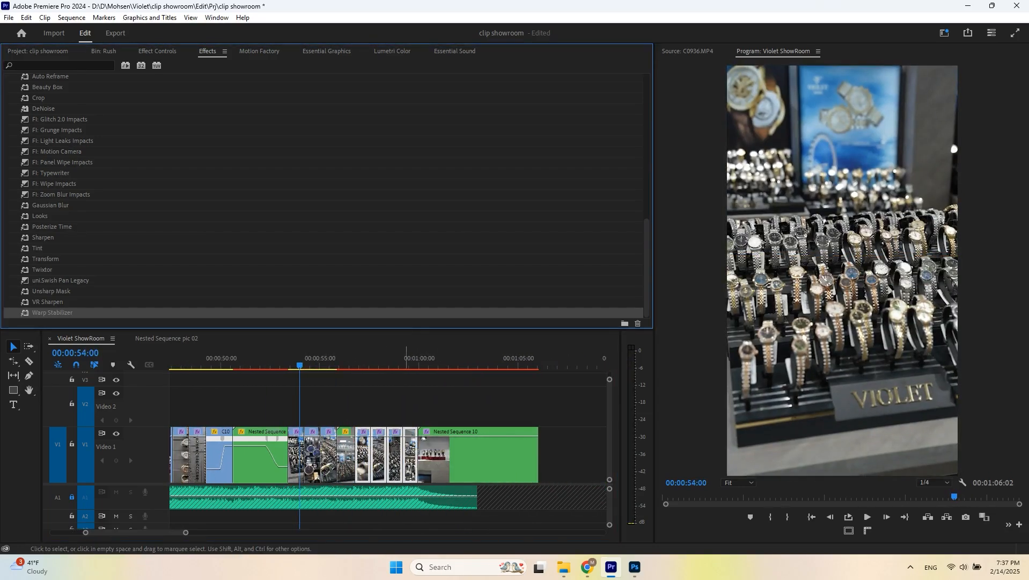
click(381, 403)
click(291, 359)
key(space)
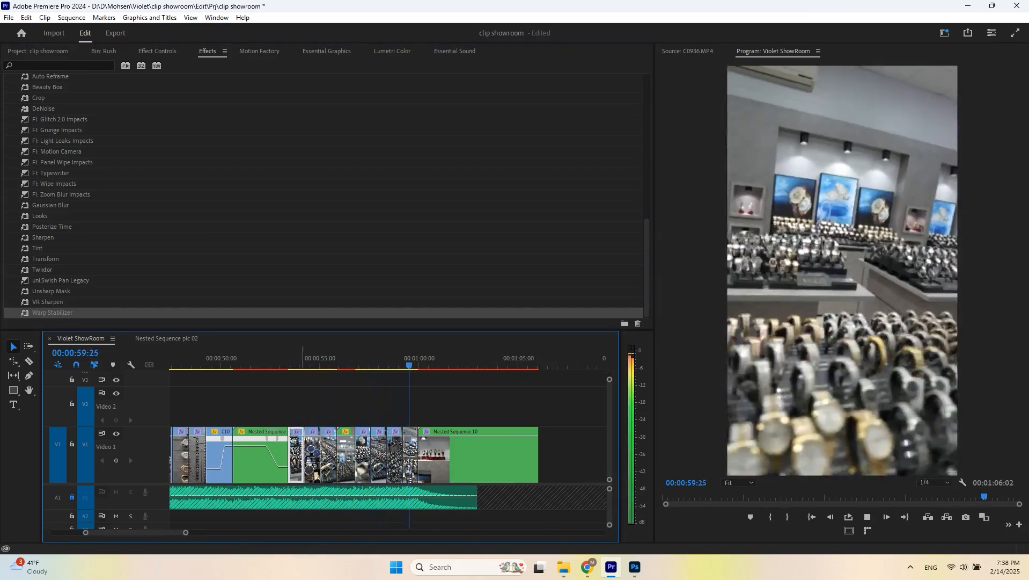
scroll(423, 446, down, 2)
click(350, 359)
key(ctrl+s)
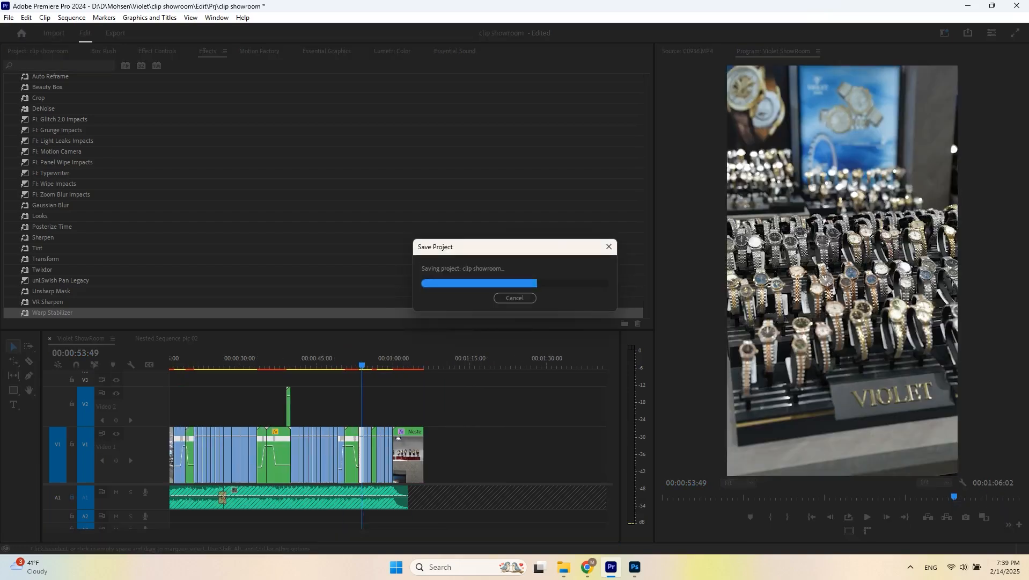
- Create a bin named nested and move Nested Sequence 01 through 10 into it
key(minus)
key(minus)
key(Home)
key(shift+1)
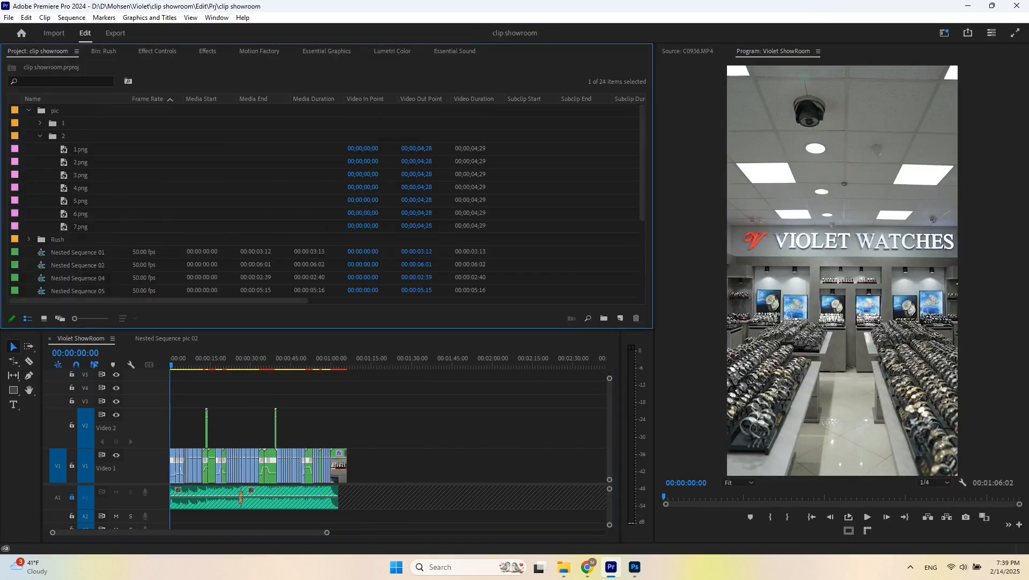
key(ctrl+b)
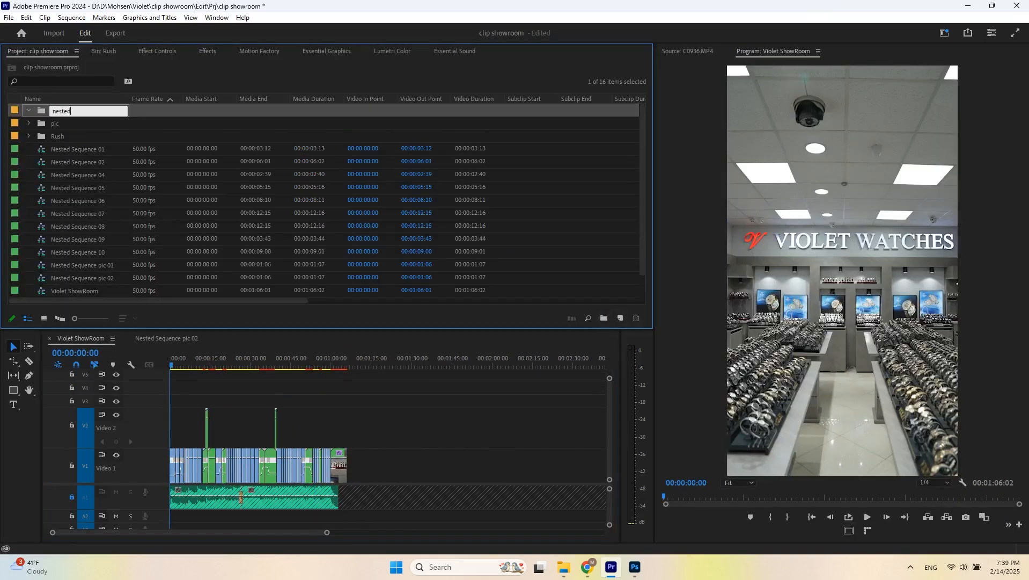
click(78, 149)
shift+click(78, 253)
drag(77, 252, 176, 401)
- Create an adjustment layer and place it on V3 spanning the whole sequence
right_click(107, 236)
mouse_move(143, 285)
click(273, 321)
key(Return)
drag(183, 401, 318, 401)
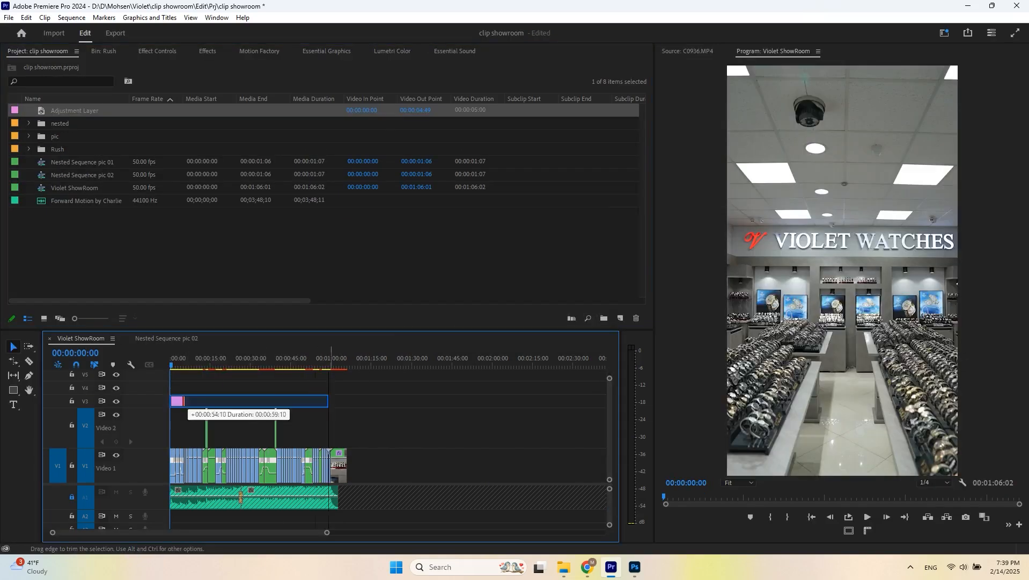
key(equal)
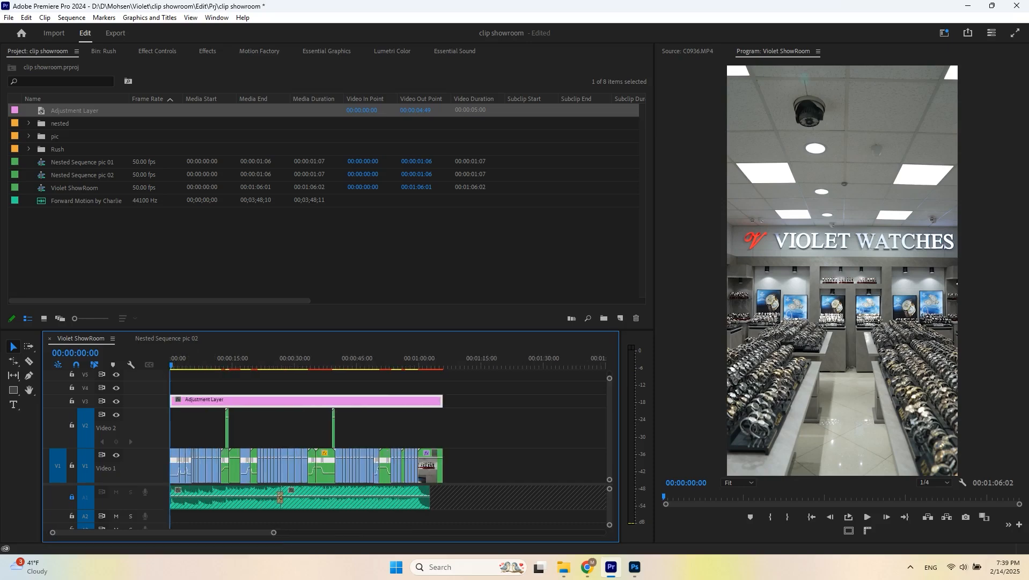
- Raise the adjustment layer's Lumetri Color contrast to 84.1
click(392, 51)
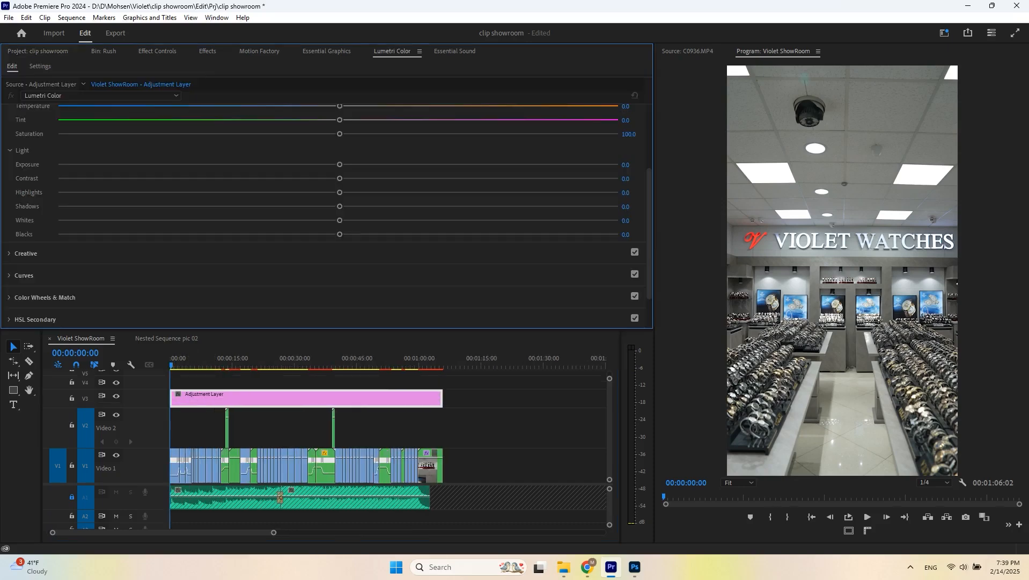
drag(449, 178, 520, 178)
drag(603, 178, 574, 178)
drag(232, 360, 178, 360)
- Add a Lumetri vignette with amount -1.0 and feather 63.2, then save the project
scroll(324, 215, down, 3)
click(26, 290)
drag(340, 242, 245, 243)
drag(339, 284, 412, 285)
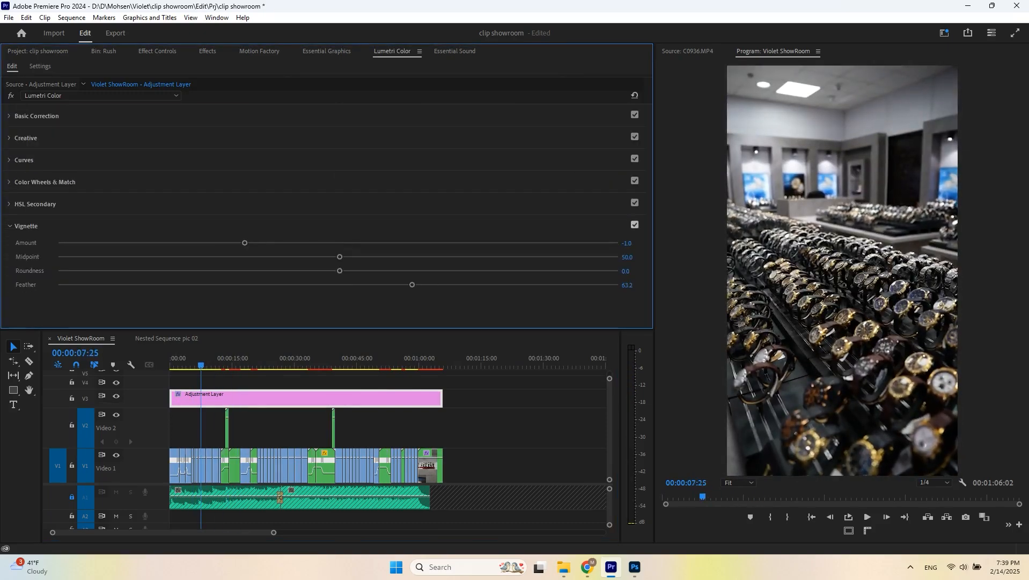
key(ctrl+s)
drag(202, 360, 307, 360)
click(37, 116)
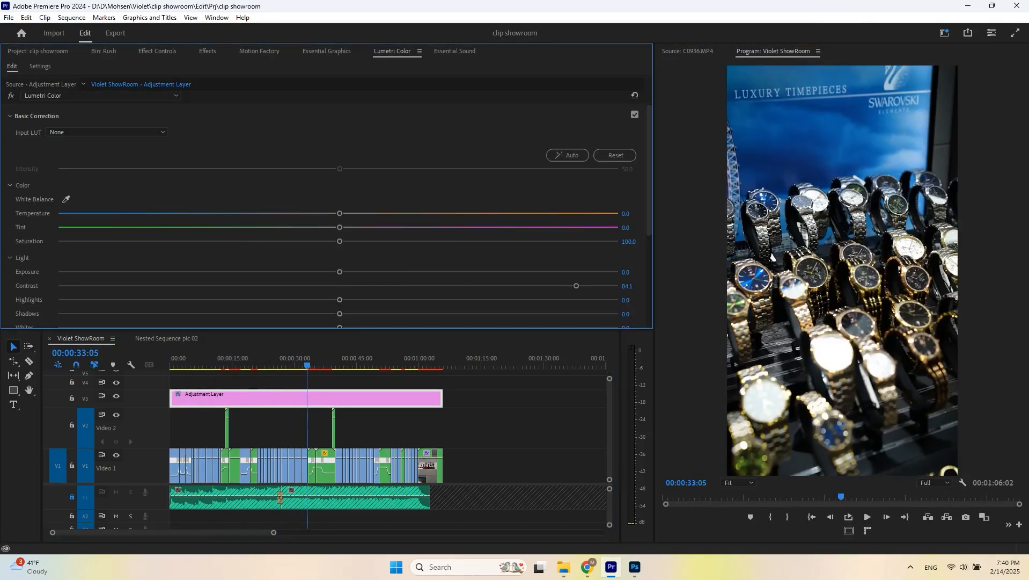
- Nudge the adjustment layer's exposure upward, then lock track V3 so the adjustment layer cannot be selected
drag(340, 272, 363, 271)
click(219, 360)
click(72, 398)
key(=)
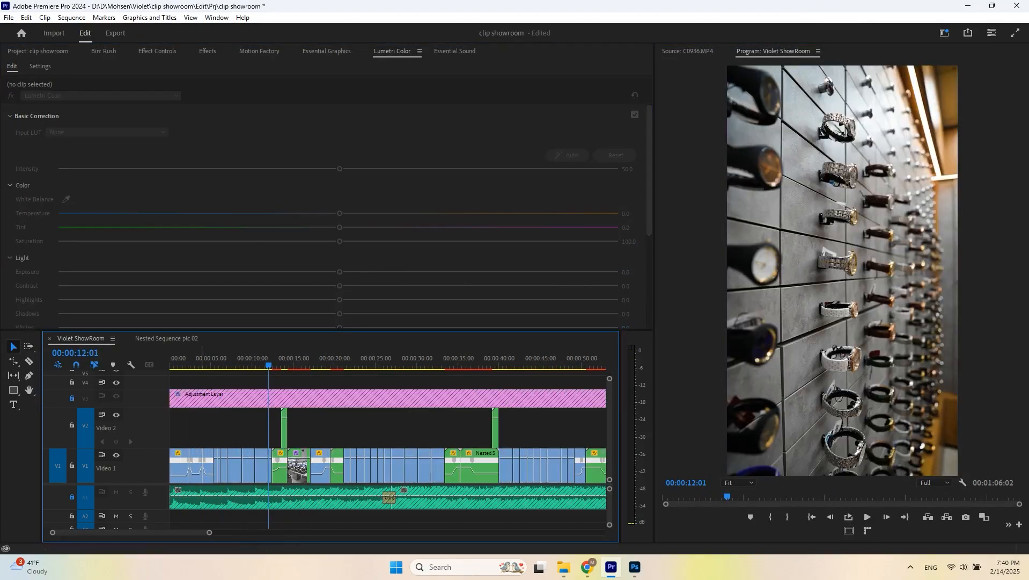
- Raise the exposure of clip C0978.MP4 to 0.3 in Lumetri Color
click(186, 360)
drag(186, 360, 197, 360)
click(189, 362)
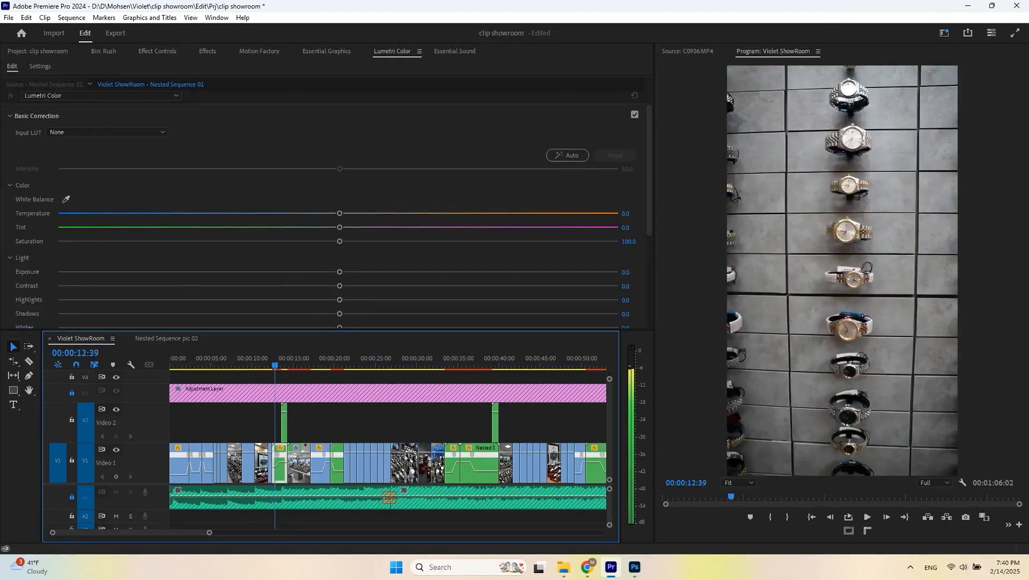
drag(263, 365, 352, 364)
drag(340, 271, 354, 272)
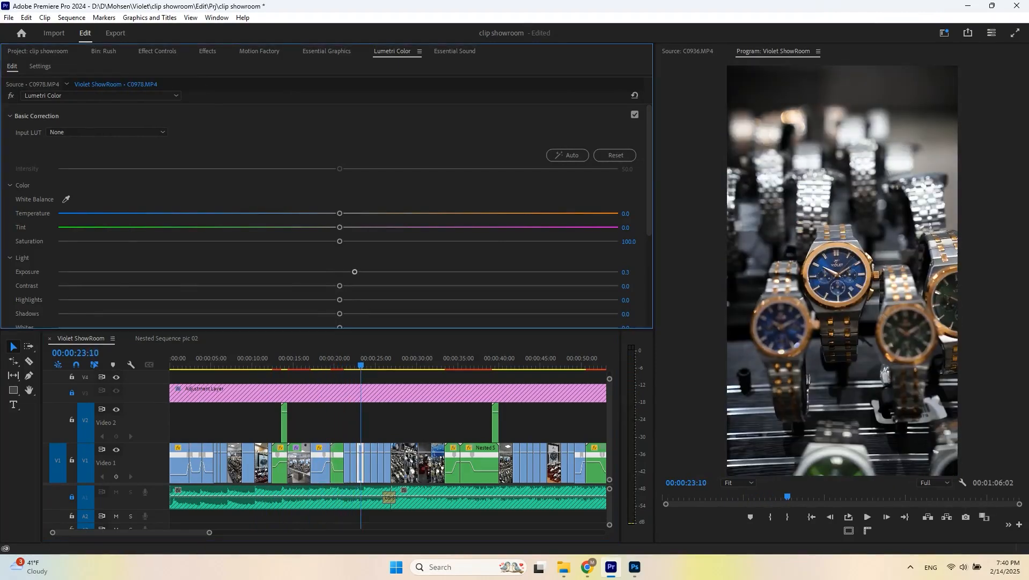
- Raise the exposure of Nested Sequence 06 to 0.6 in Lumetri Color
key(space)
key(space)
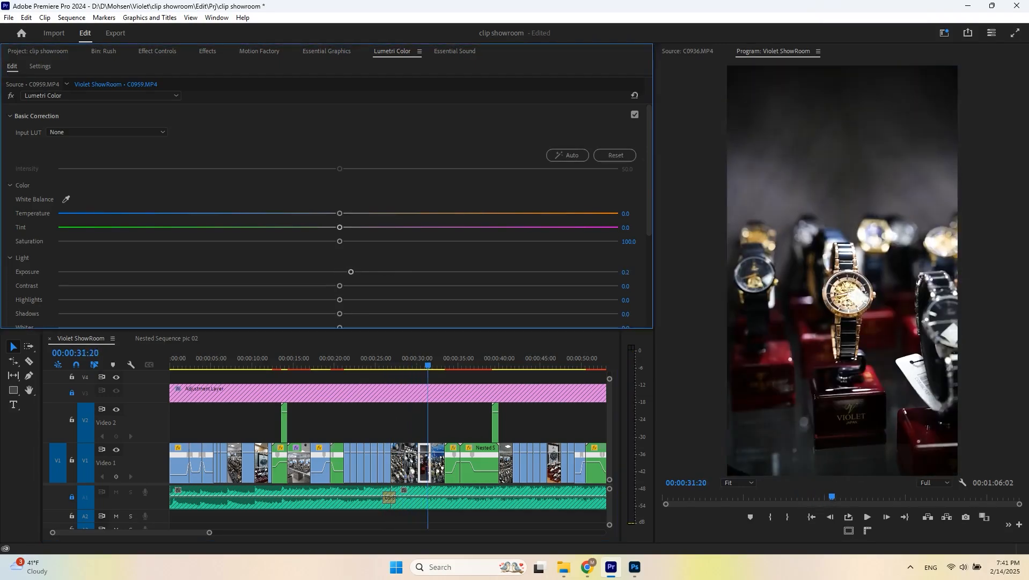
drag(340, 271, 371, 271)
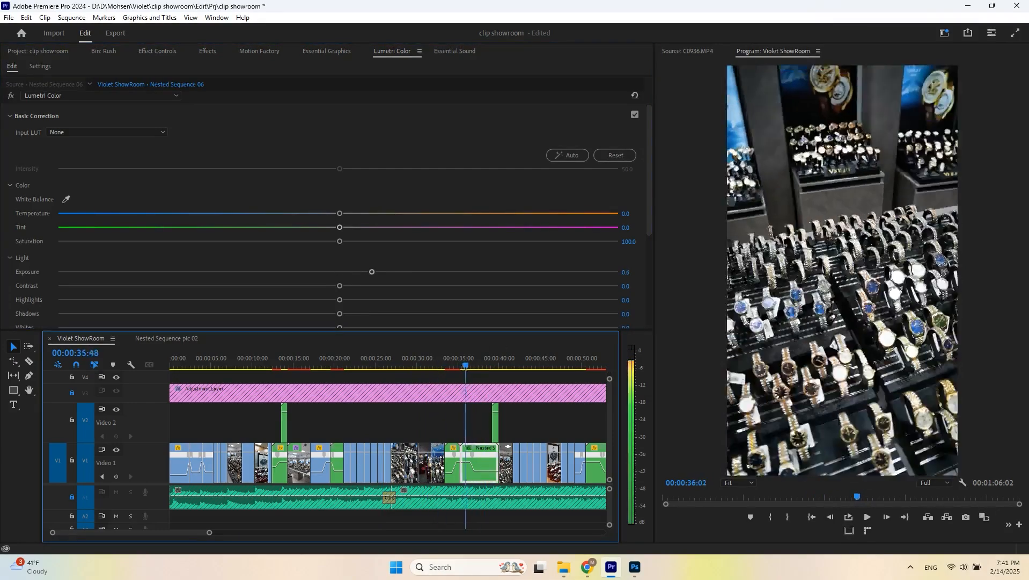
- Step through the clips between 40 and 58 seconds to review their exposure
key(space)
key(Up)
key(Up)
key(Up)
scroll(542, 461, up, 4)
scroll(542, 462, down, 2)
click(340, 272)
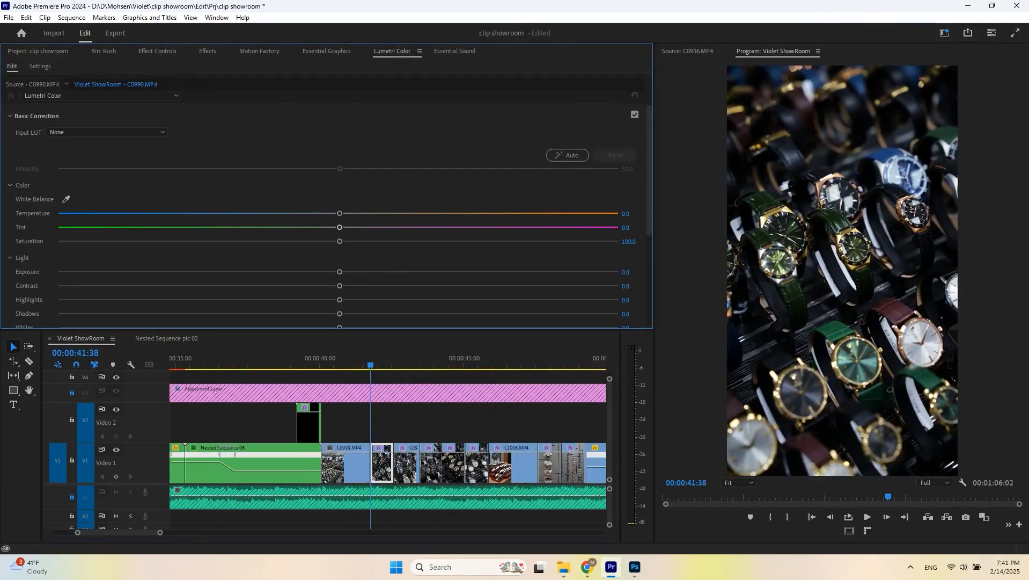
click(411, 364)
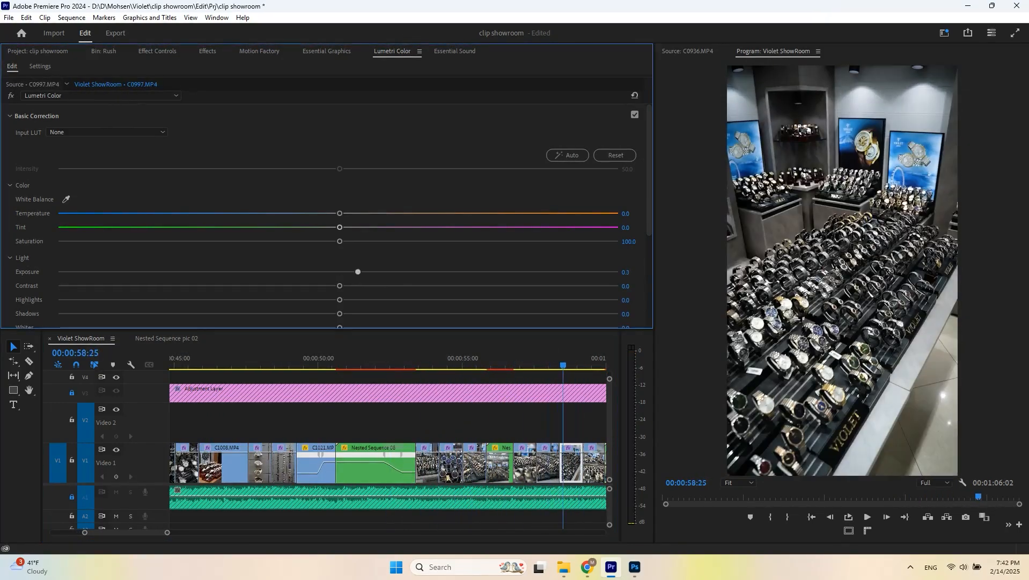
- Save the project and export the sequence as an MP4 file named Violet ShowRoom-1
key(ctrl+s)
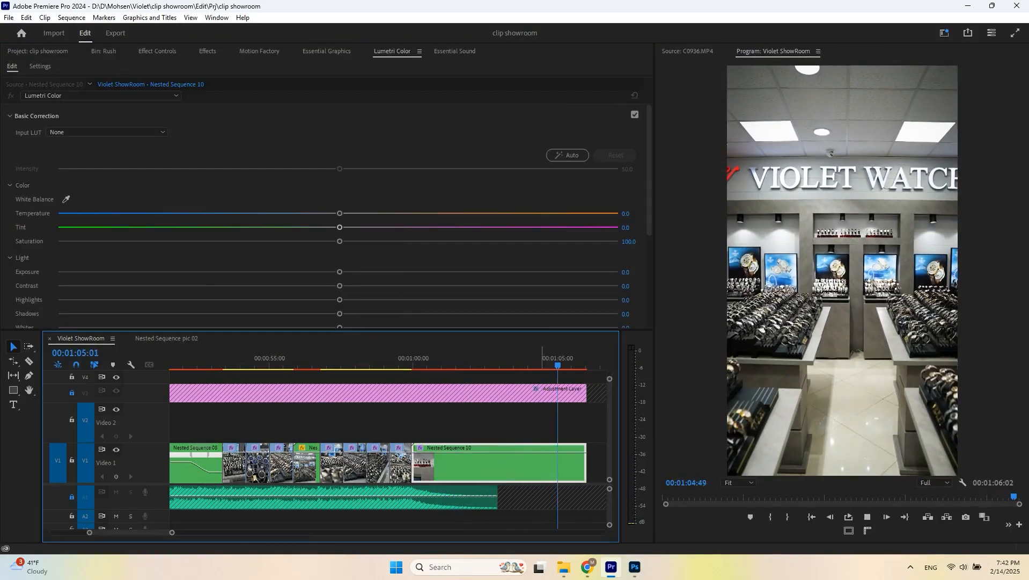
key(ctrl+s)
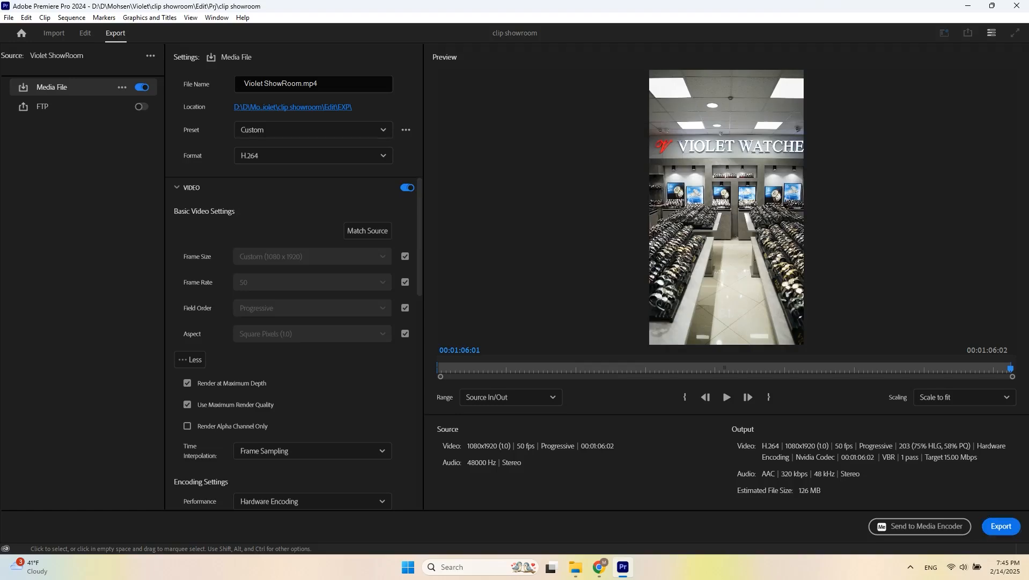
click(292, 107)
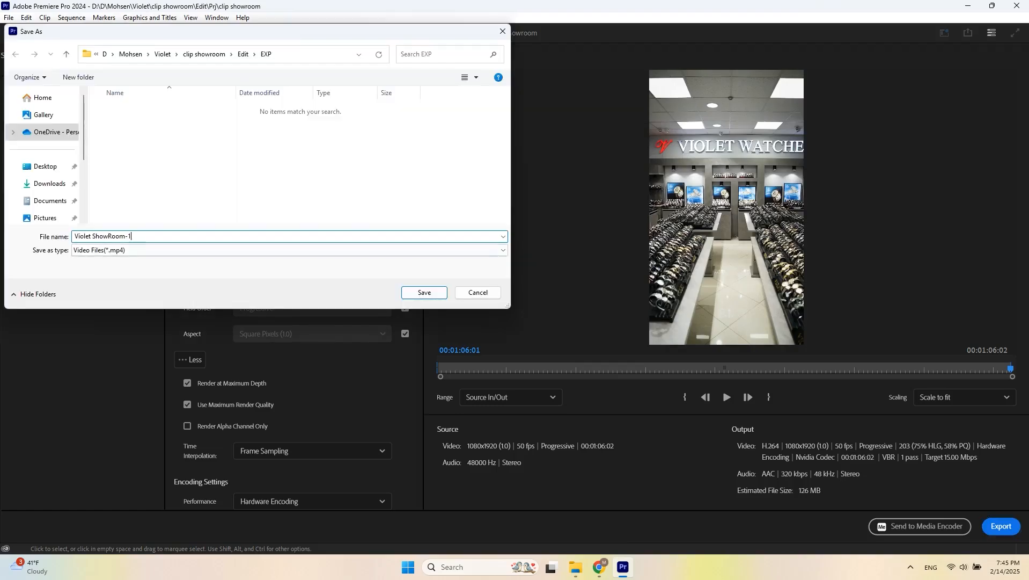
text(-1)
key(Return)
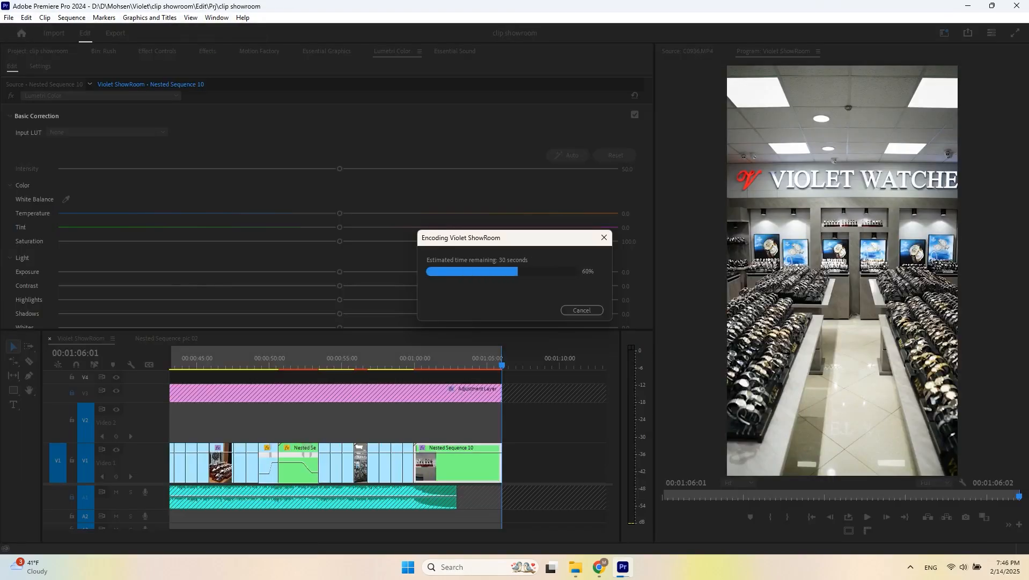